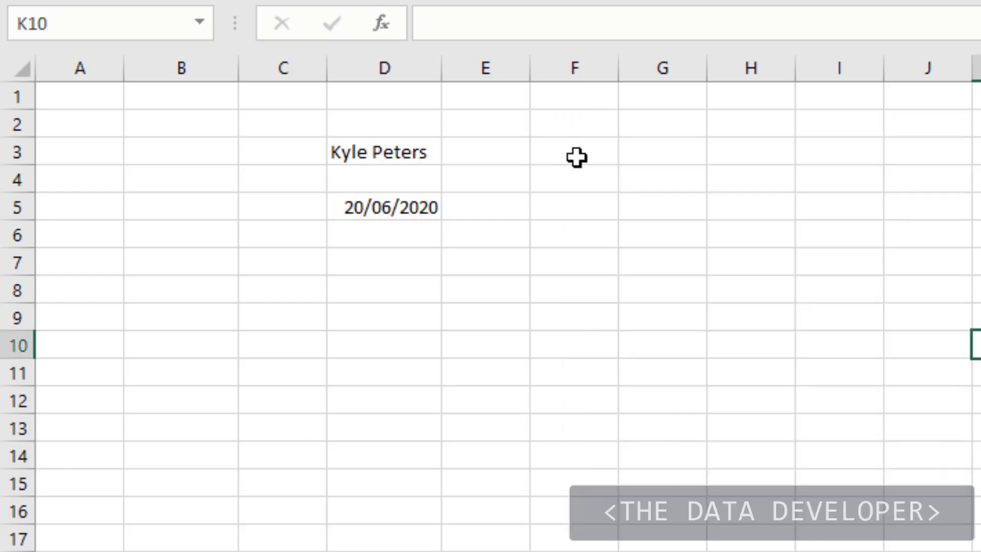
- Enter a LEFT formula in cell F3 that returns the first 4 characters of D3
left_click(576, 158)
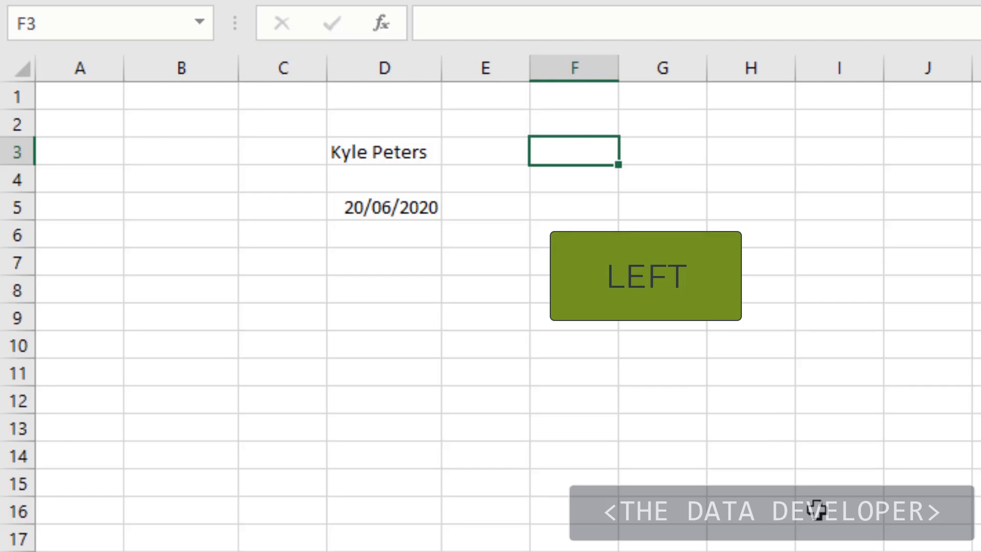
type("=le")
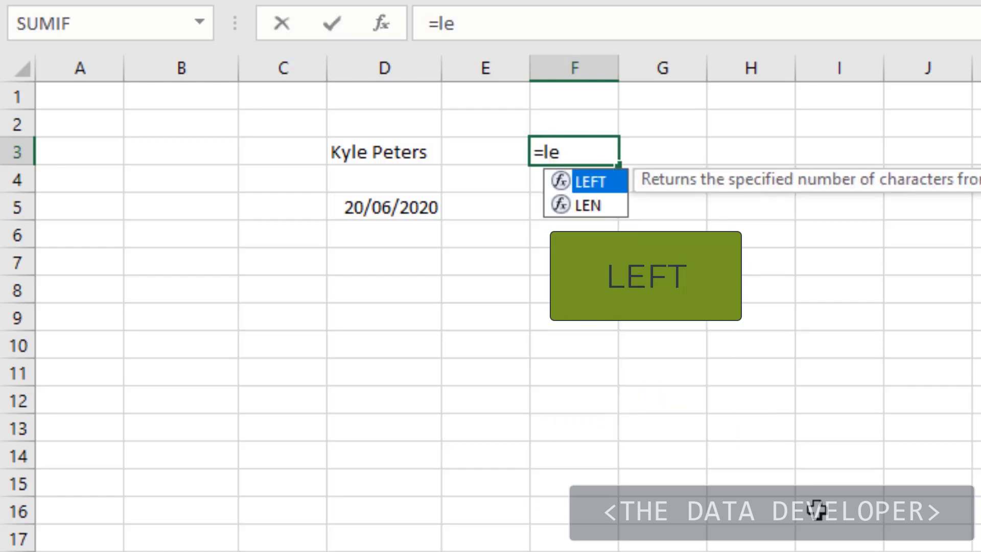
key("Tab")
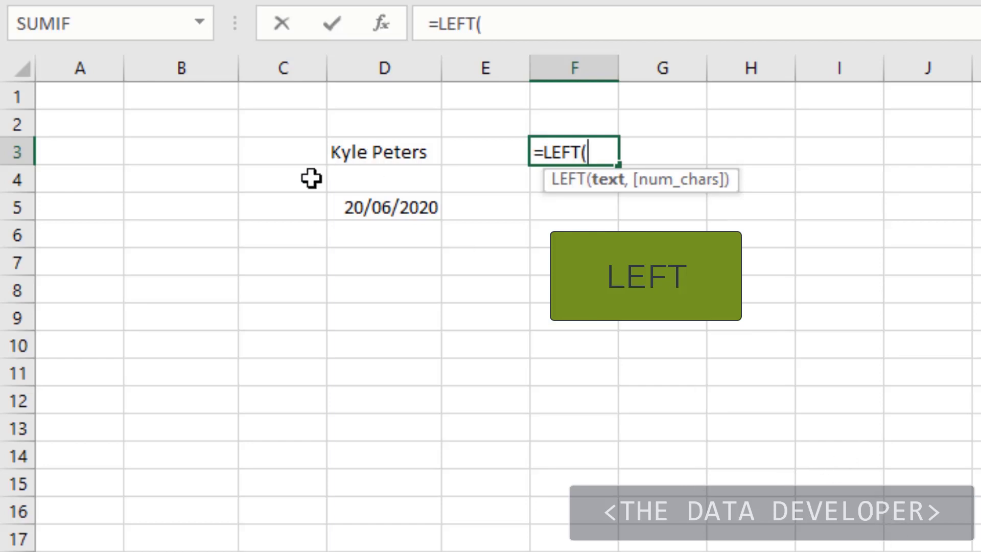
left_click(341, 158)
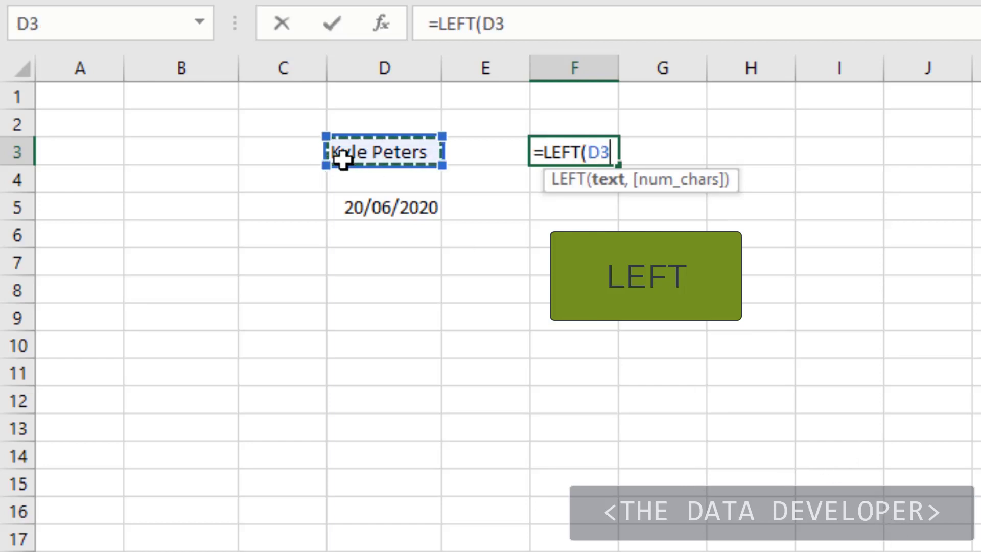
type(",")
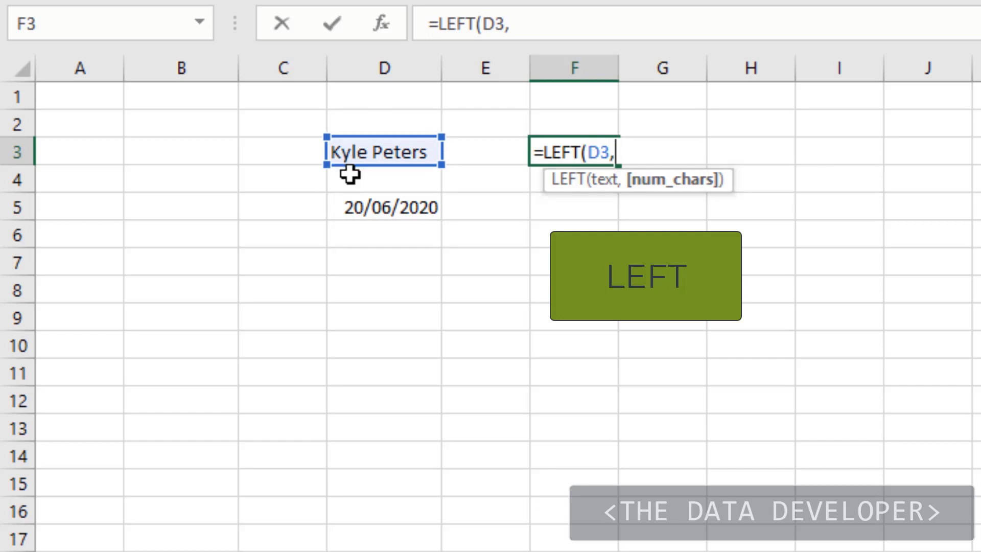
type("4)")
key("Return")
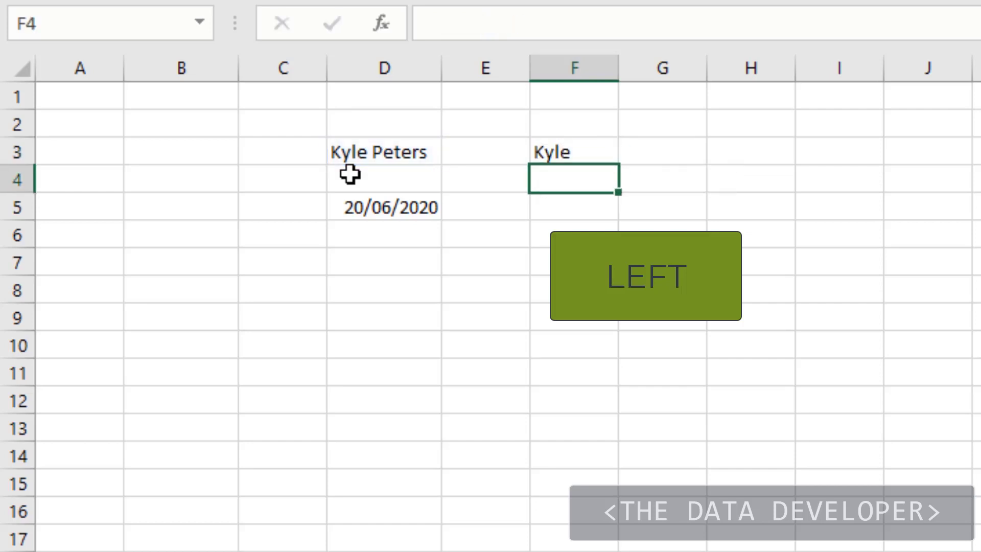
- Set the LEFT formula's number of characters in F3 to 6
key("Up")
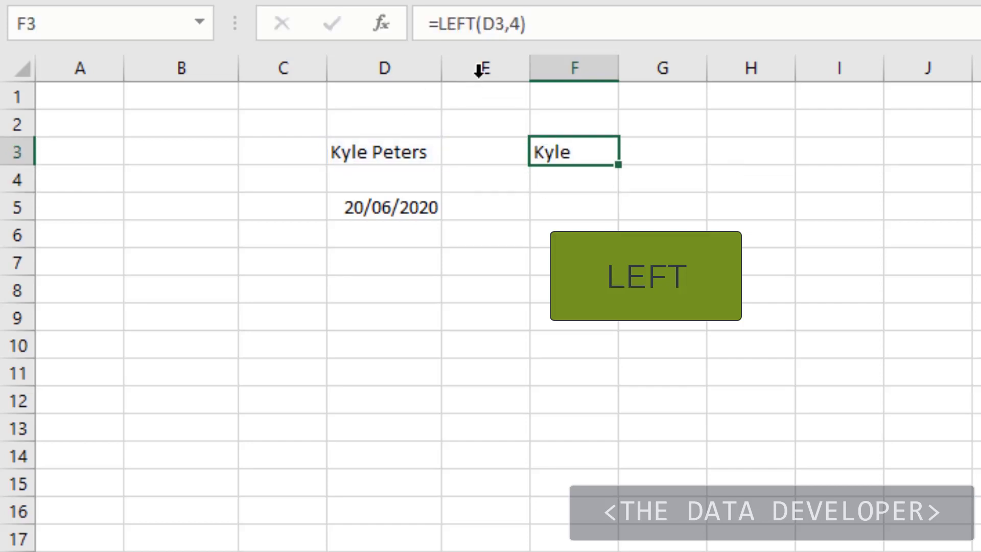
left_click(519, 24)
double_click(517, 25)
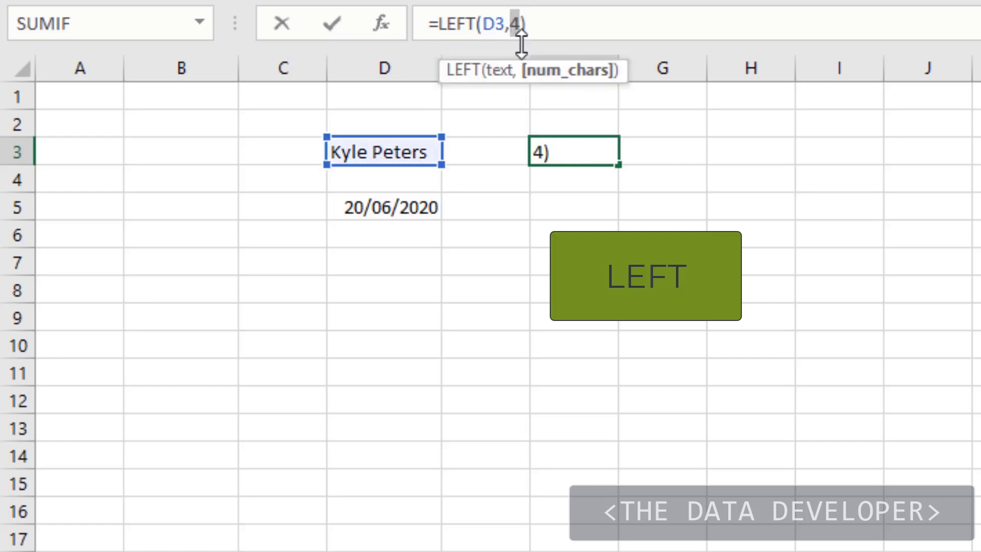
type("6")
key("Return")
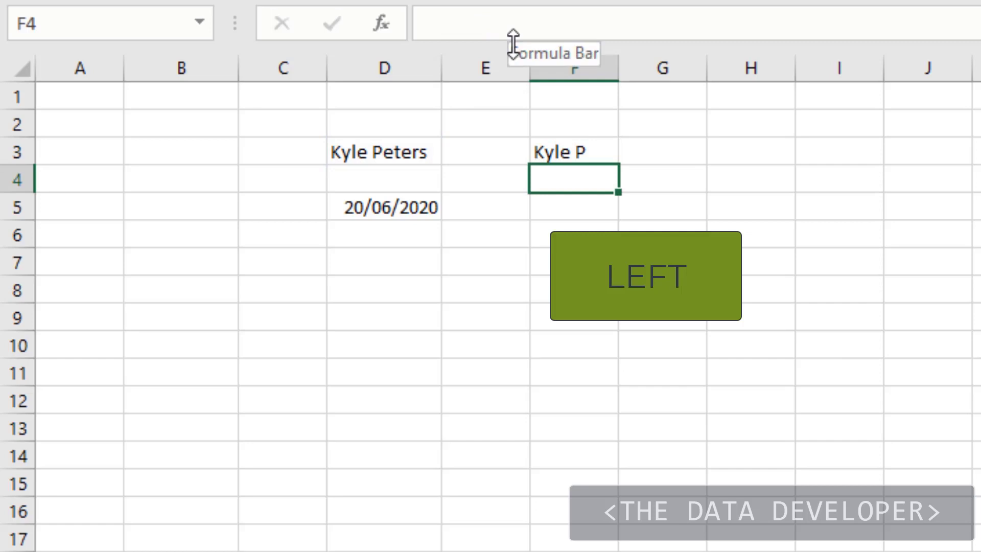
- Set the character count of the LEFT formula in F3 back to 4
left_click(579, 150)
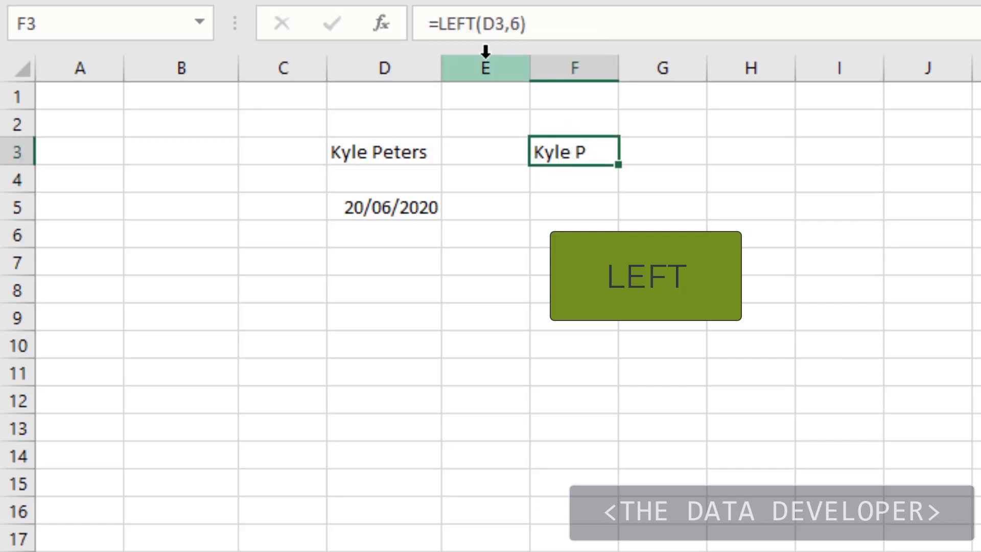
left_click(511, 23)
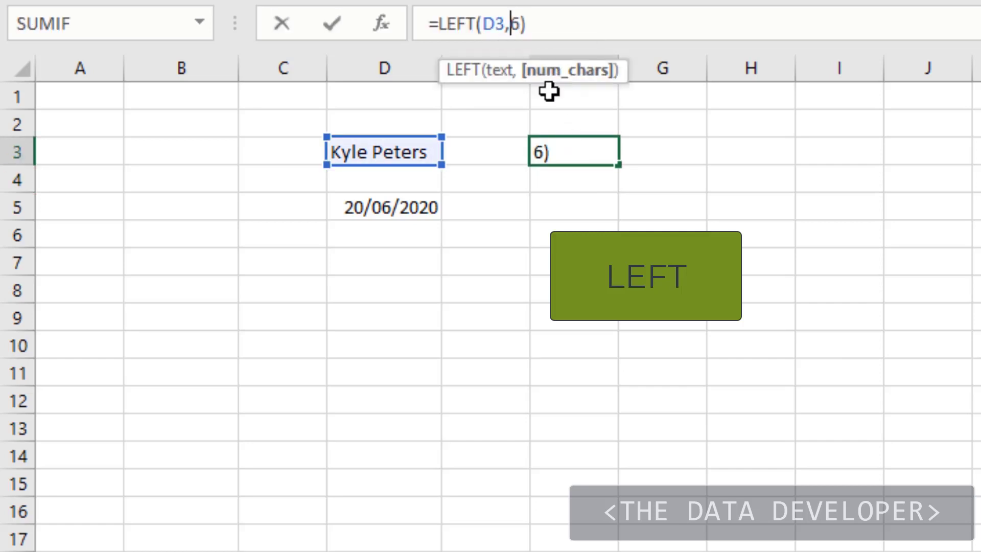
type("4")
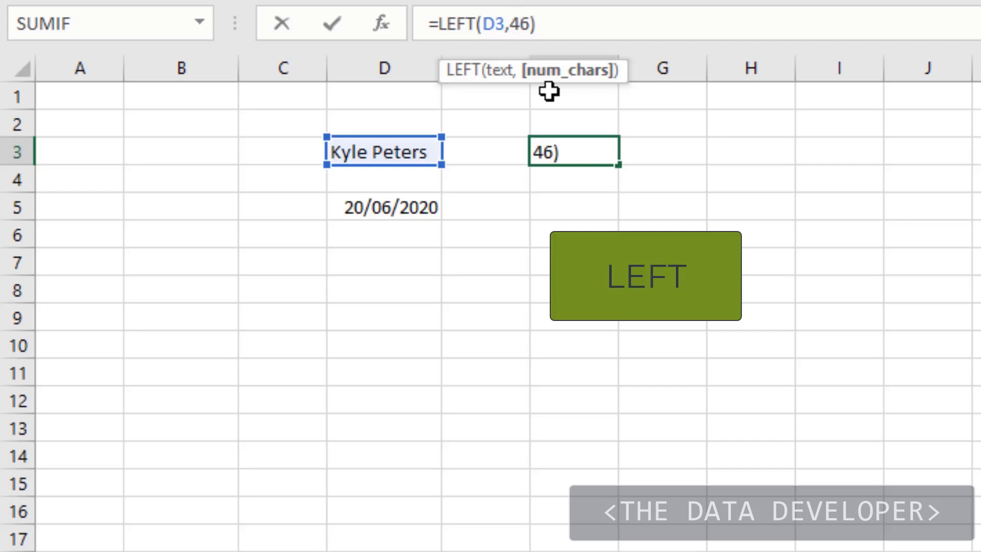
key("Delete")
key("Return")
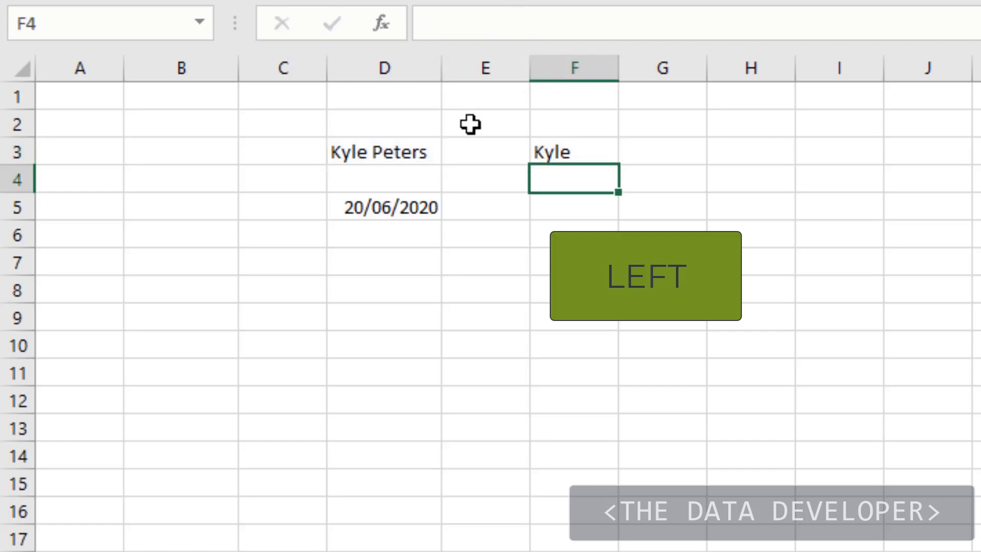
- Replace the formula in F3 with a RIGHT formula that returns the last 6 characters of D3
left_click(574, 158)
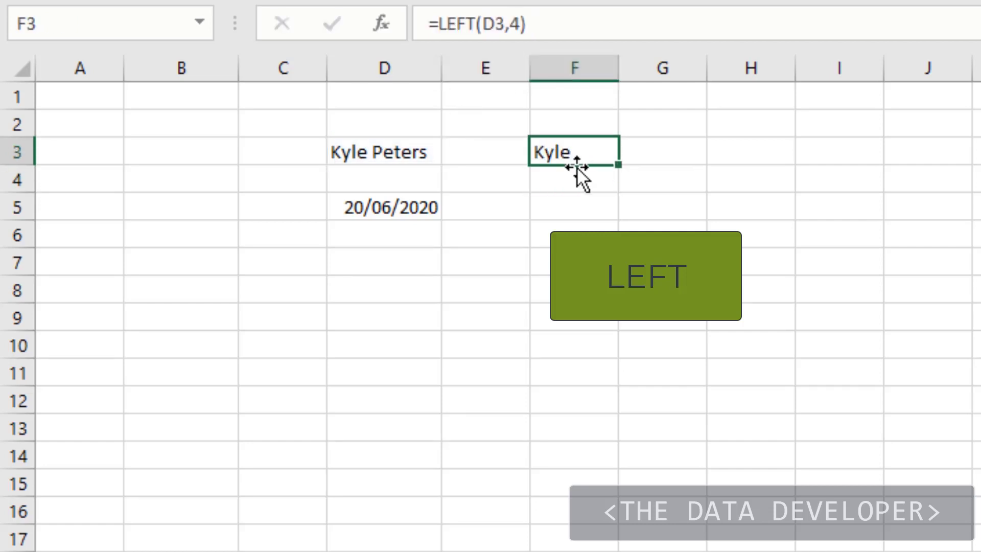
left_click(583, 173)
left_click(578, 152)
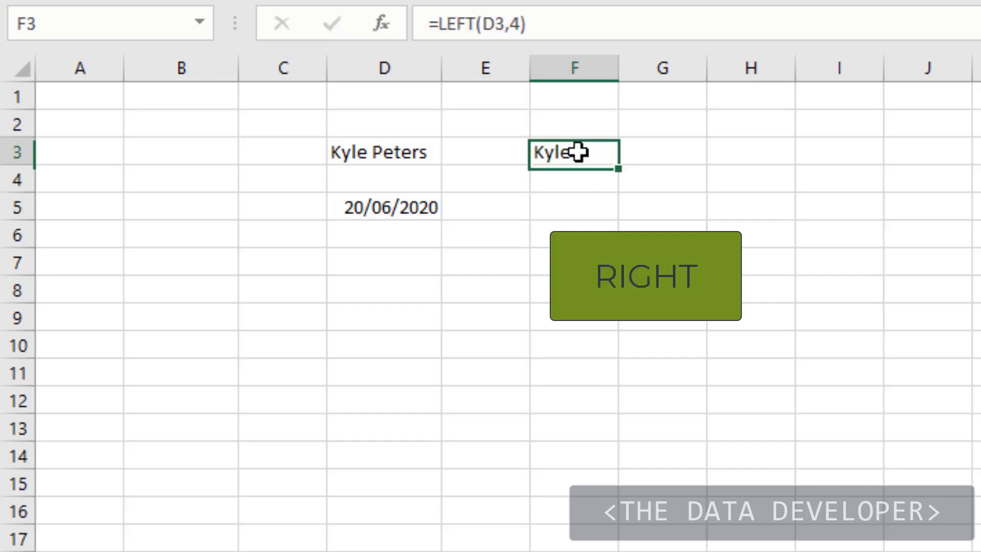
type("=")
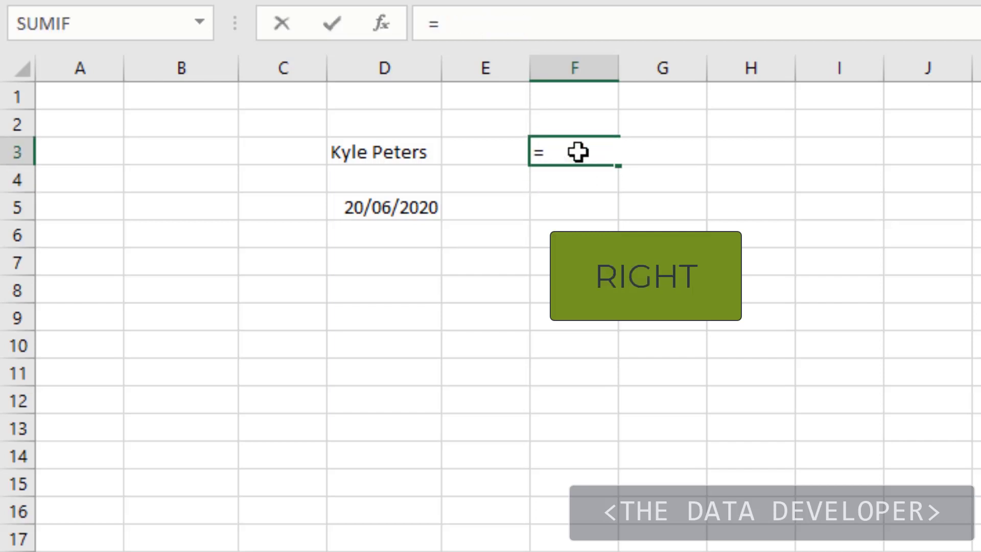
type("ri")
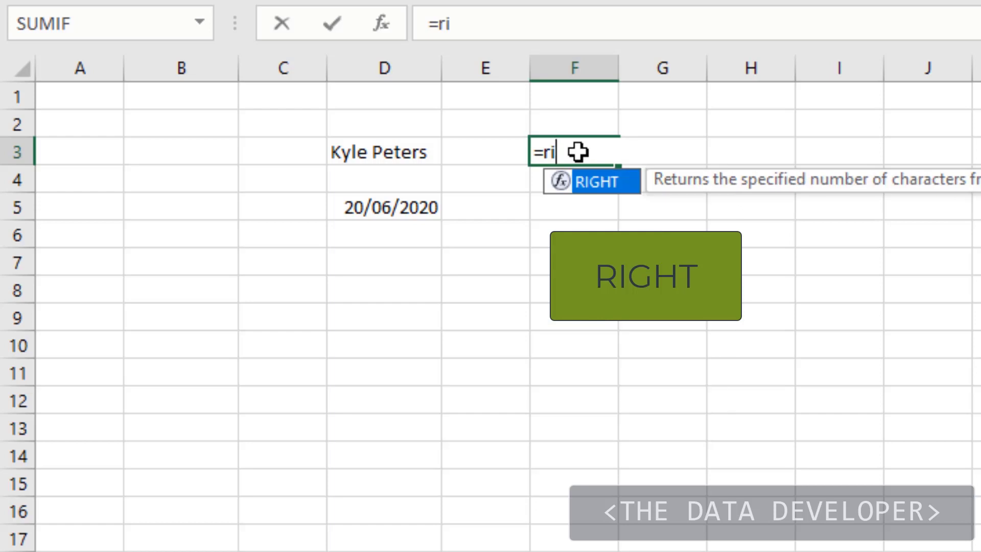
key("Tab")
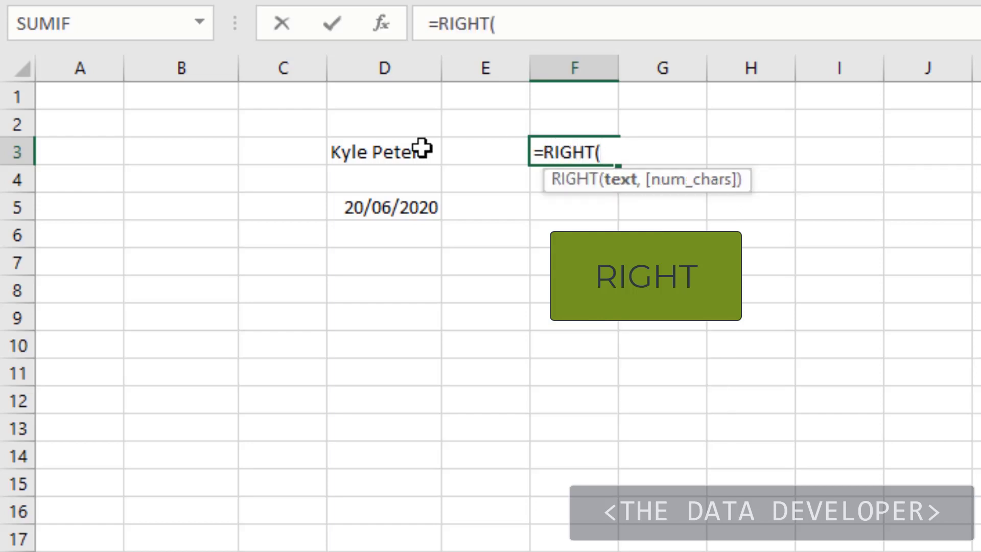
left_click(405, 151)
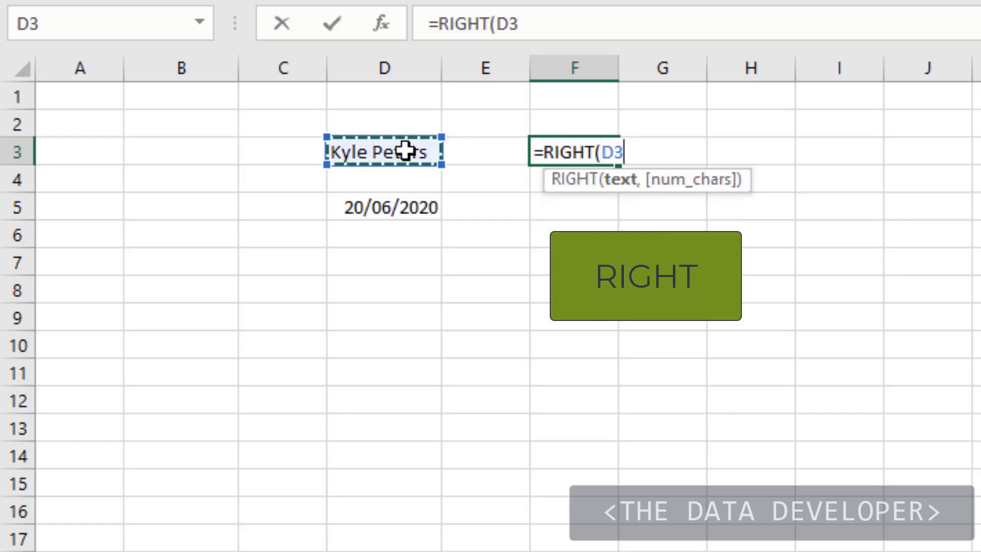
type(",")
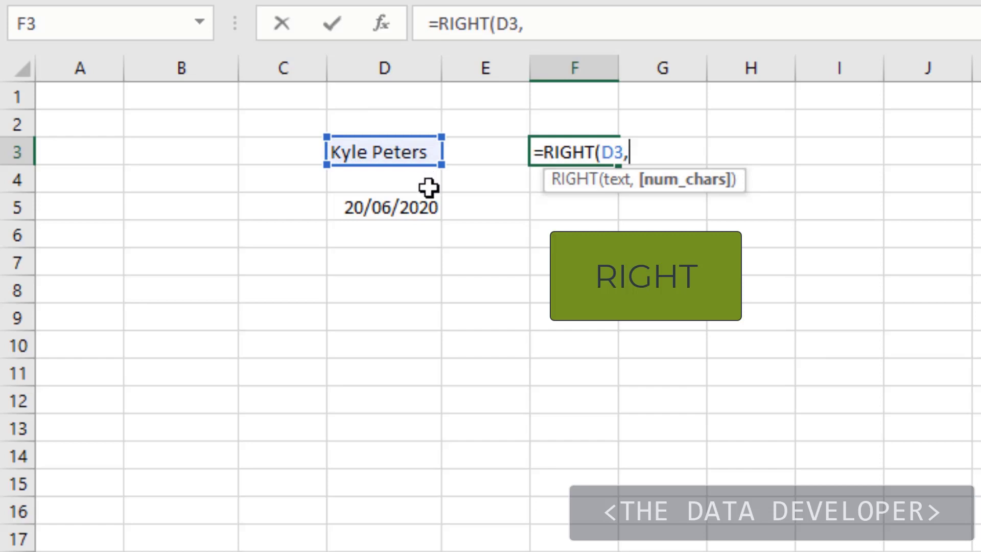
type("6)")
key("Return")
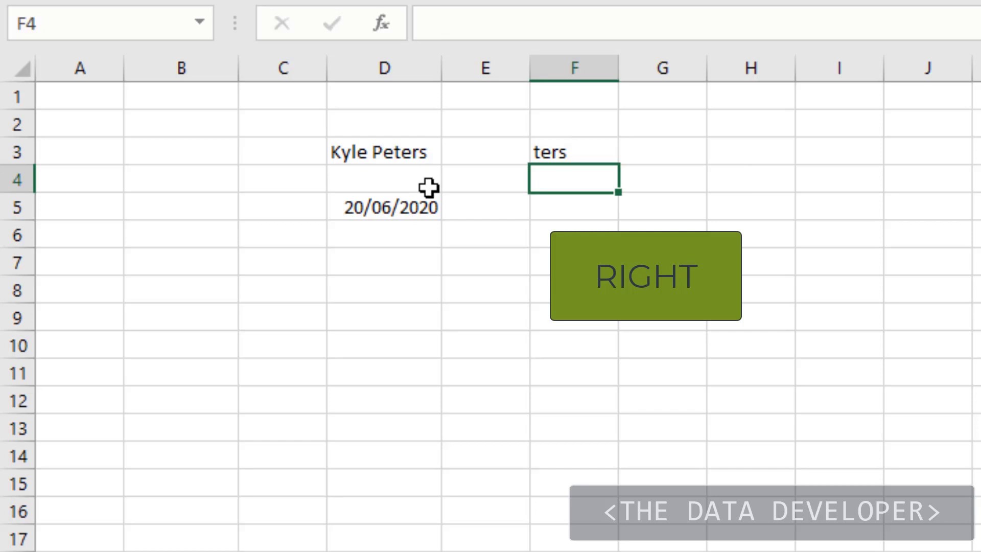
- Set the RIGHT formula's number of characters in F3 to 8 and compare its output with the source text in D3
key("Up")
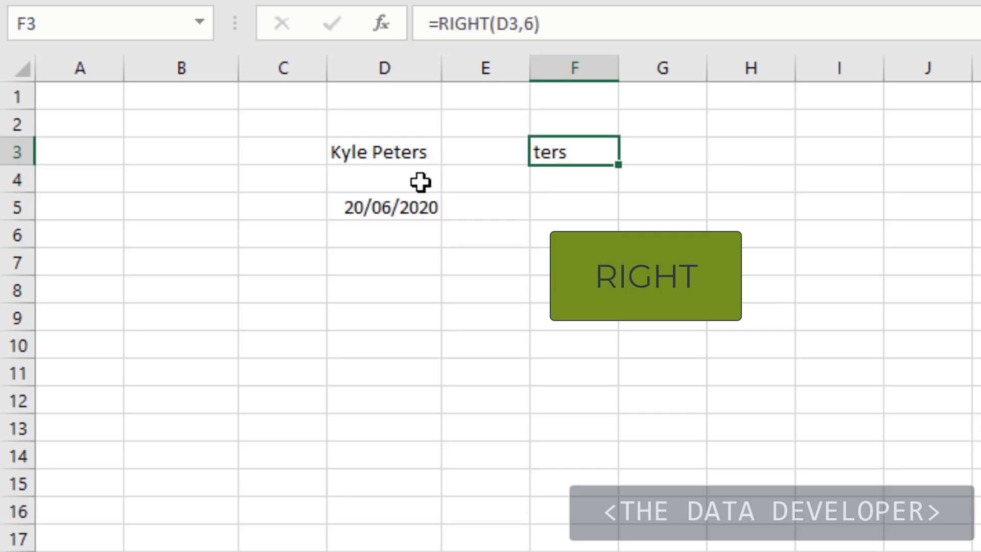
left_click(524, 25)
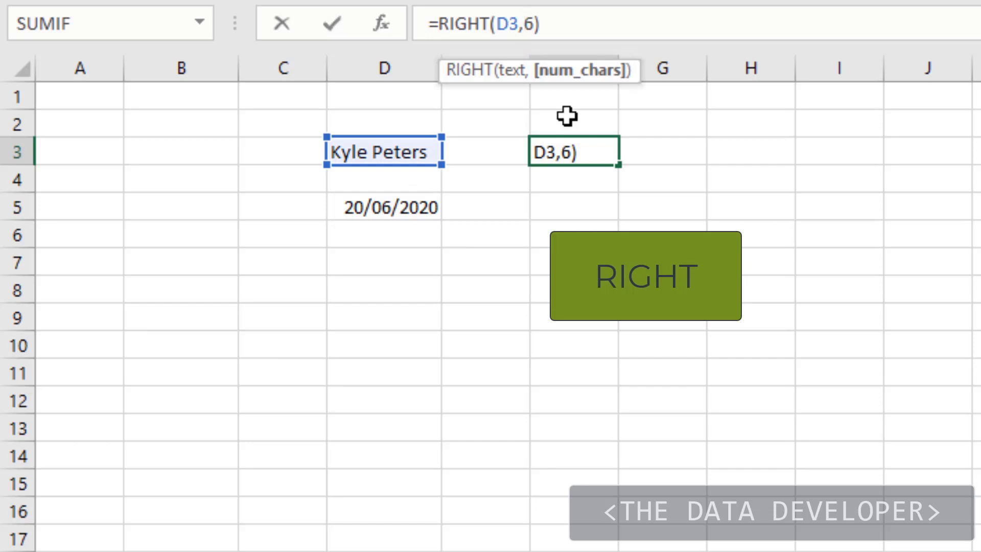
key("Delete")
type("8")
key("Return")
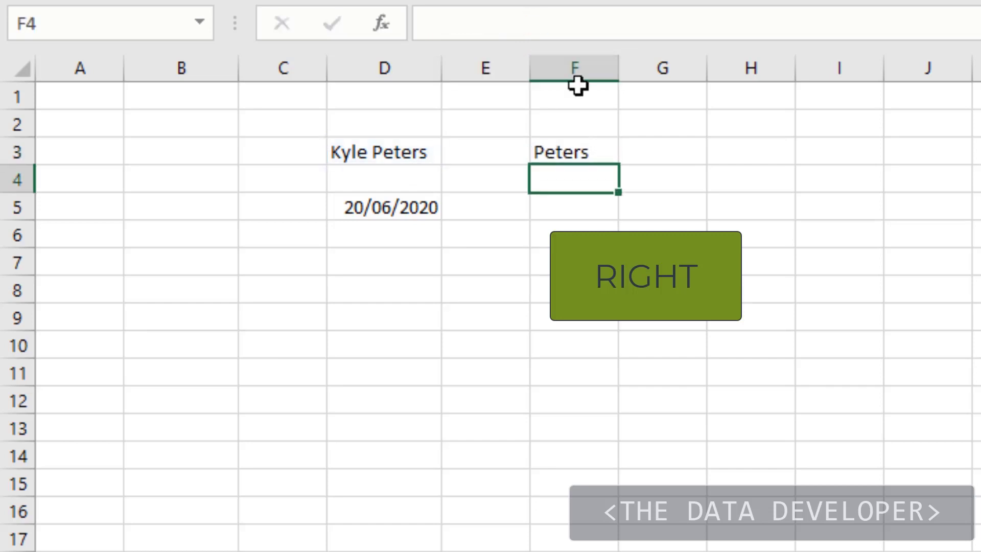
left_click(583, 149)
left_click(387, 152)
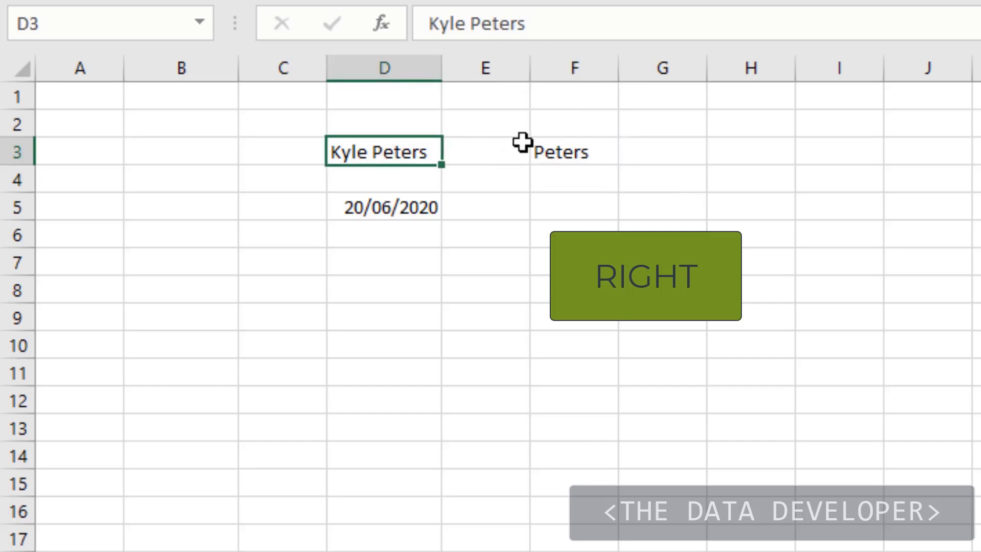
left_click(562, 151)
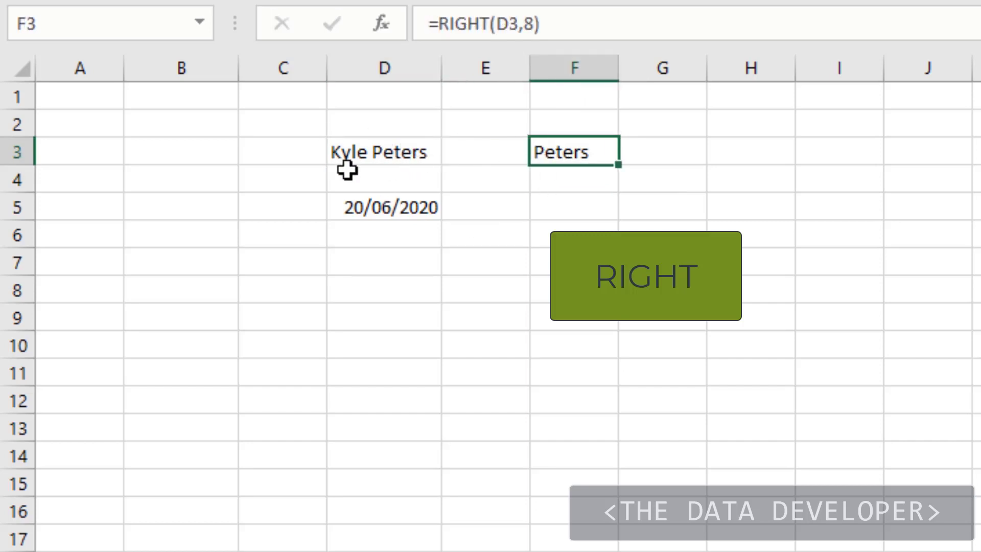
- Replace the formula in F3 with a MID formula that extracts 5 characters of D3 starting at character 3
left_click(613, 211)
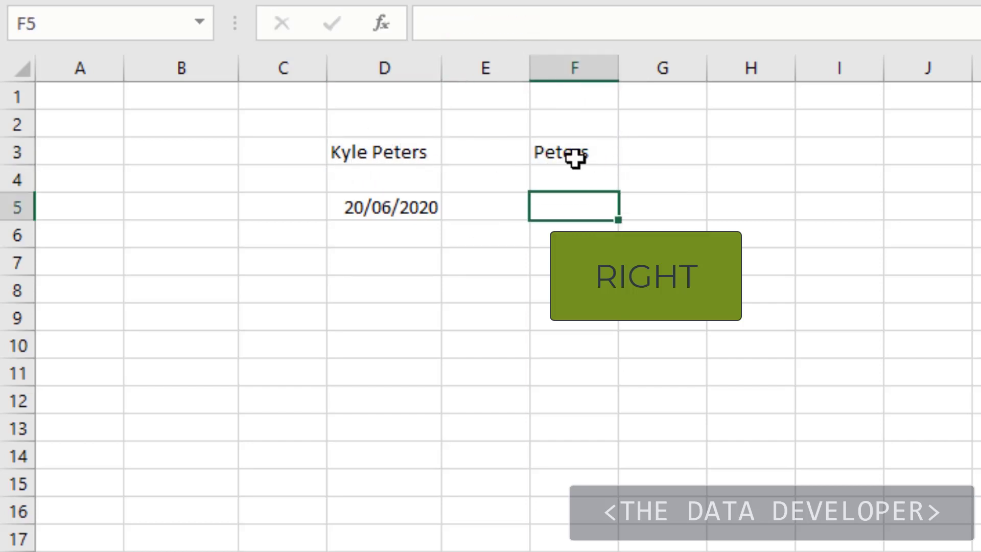
left_click(576, 156)
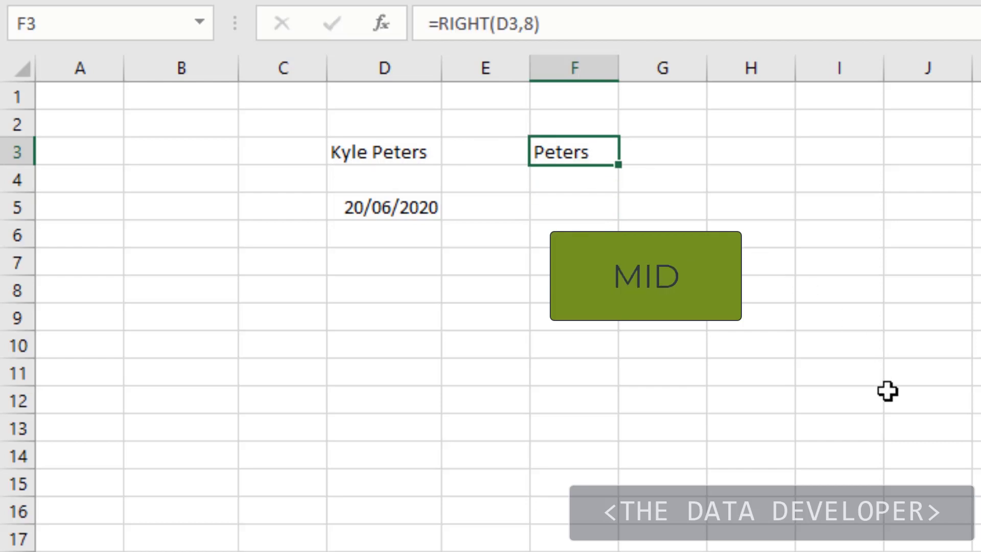
type("=mid")
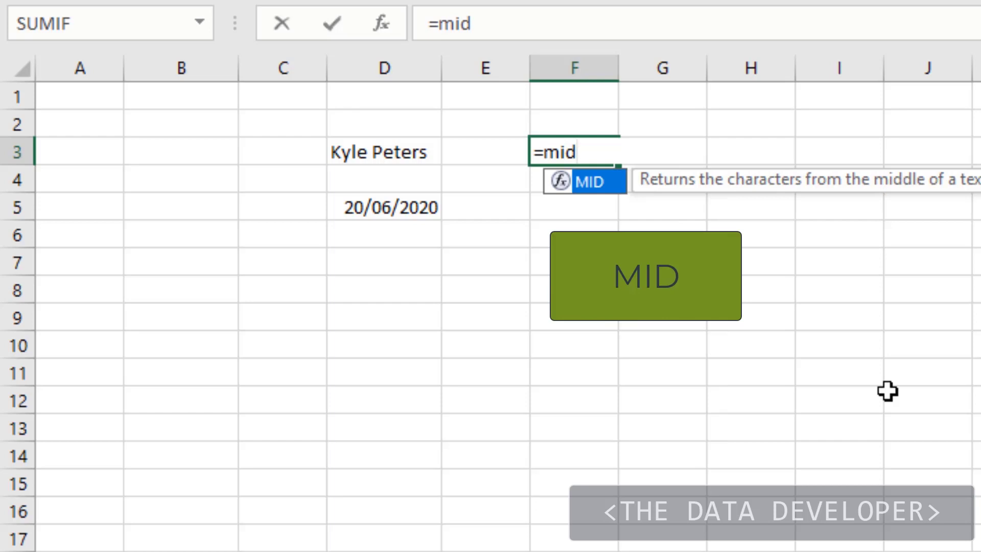
type("(")
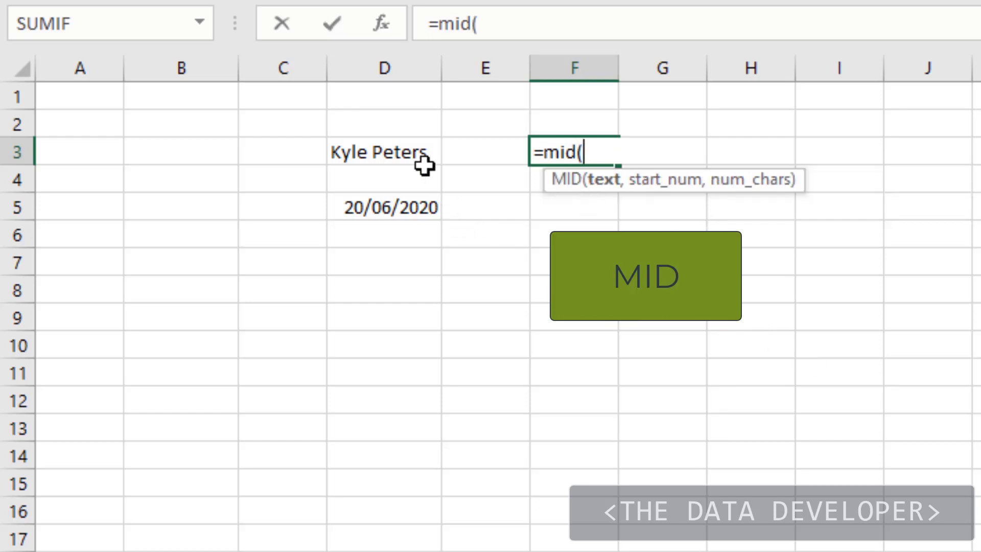
left_click(400, 151)
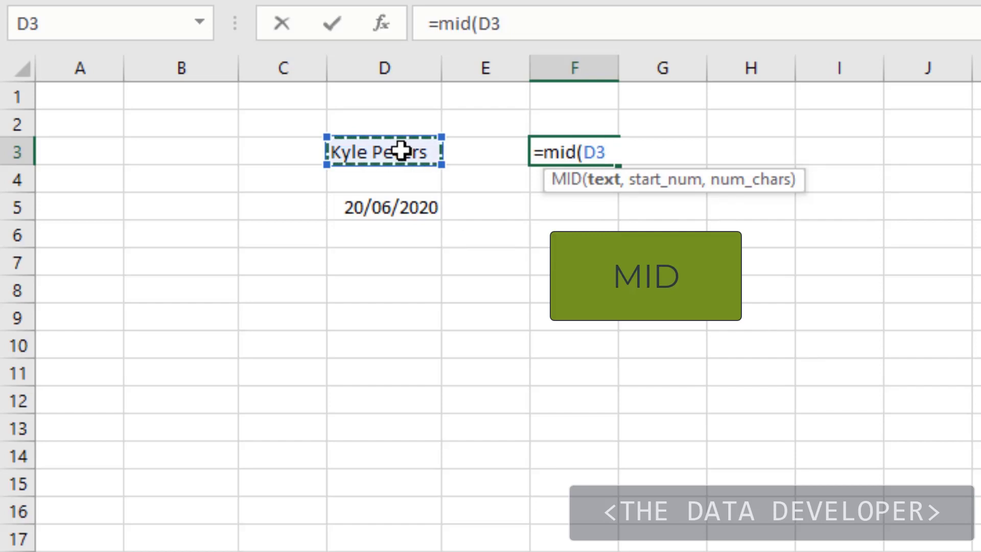
type(",")
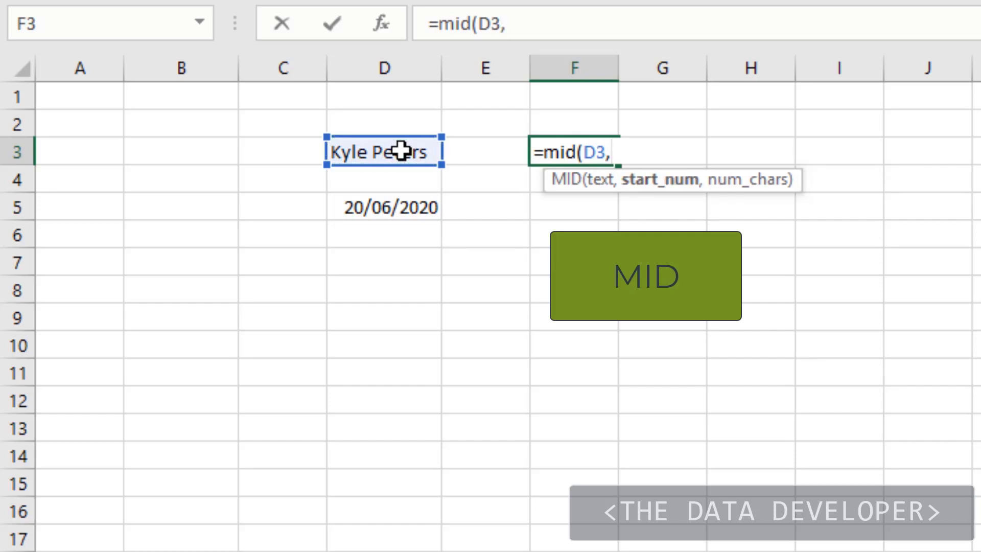
type("3,")
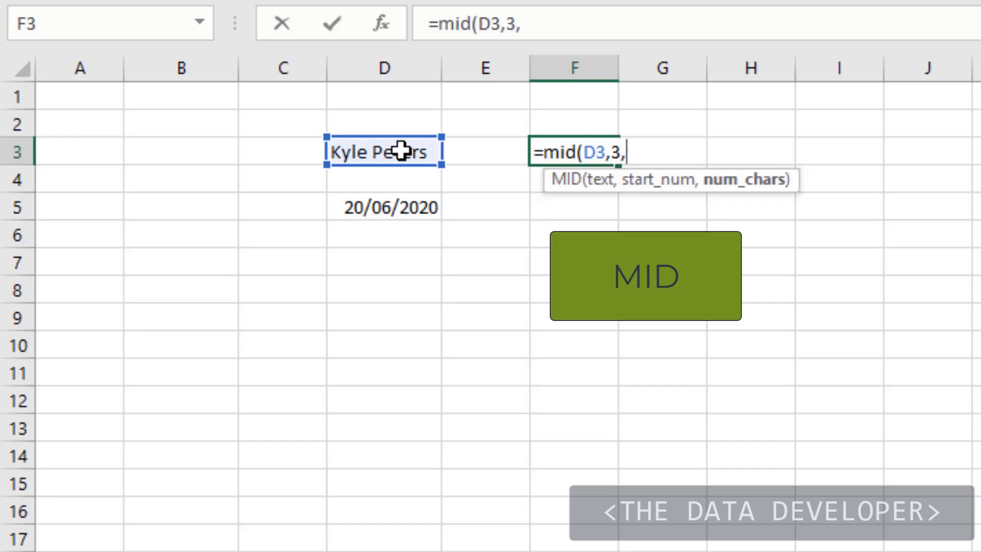
type("5")
key("Return")
left_click(557, 152)
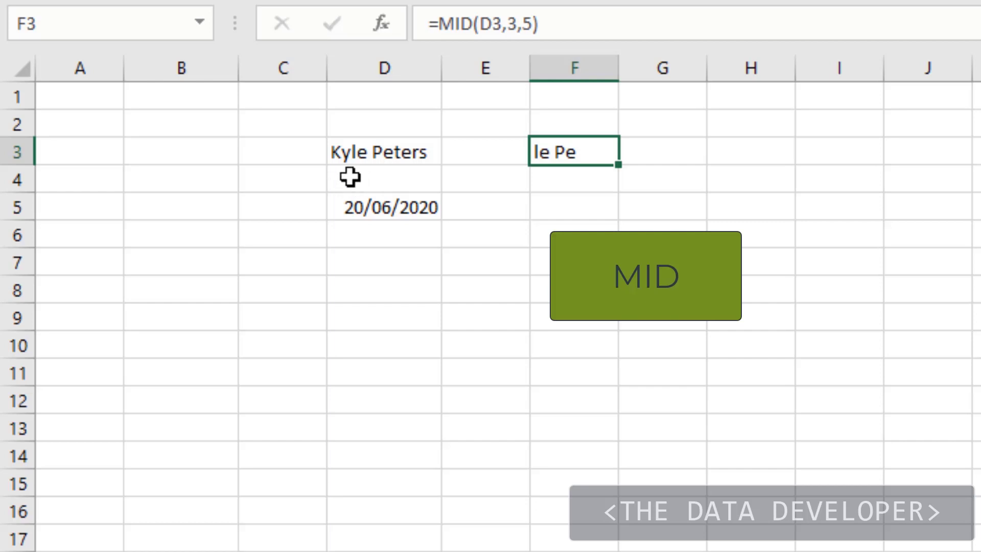
left_click(635, 202)
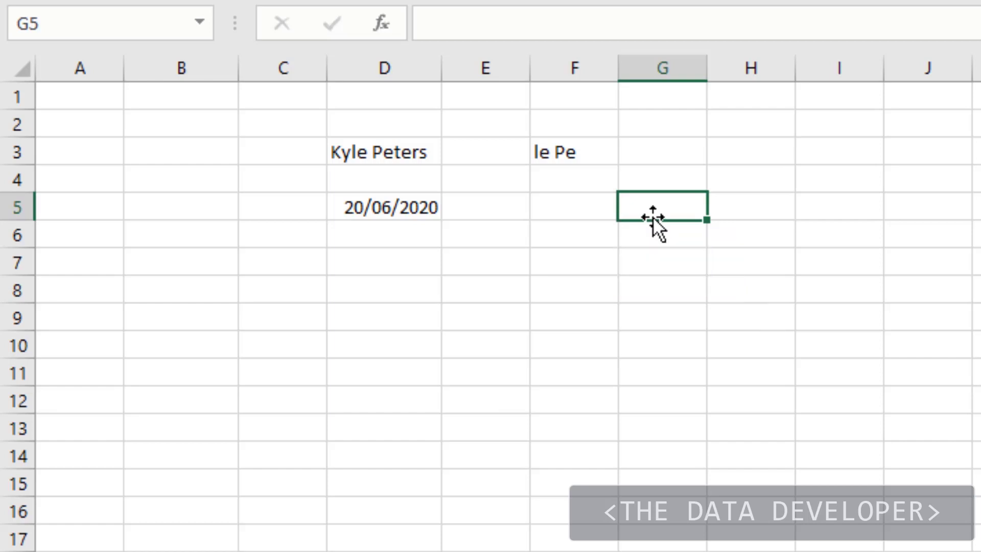
- Replace the MID formula in F3 with a FIND formula that locates the lowercase letter "y" in D3
left_click(578, 143)
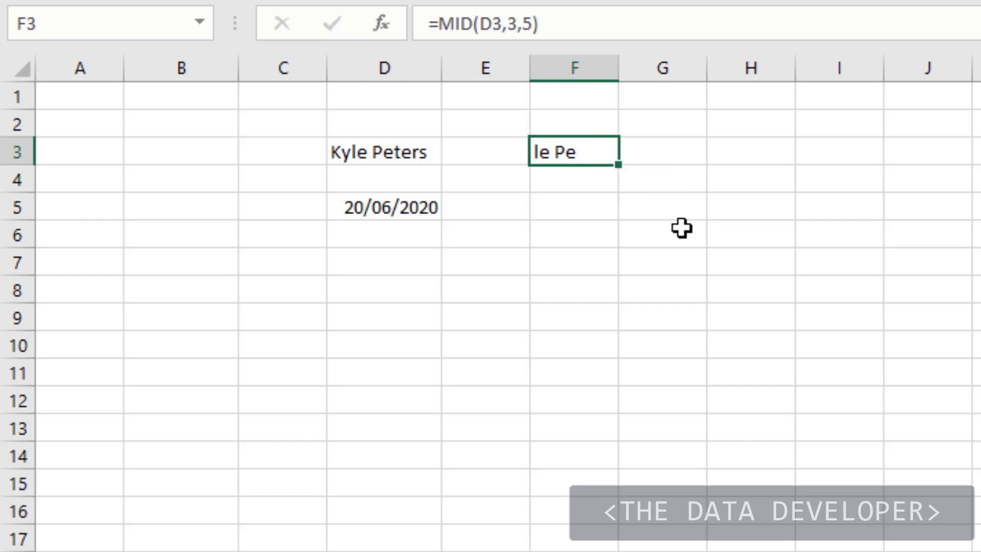
key("Delete")
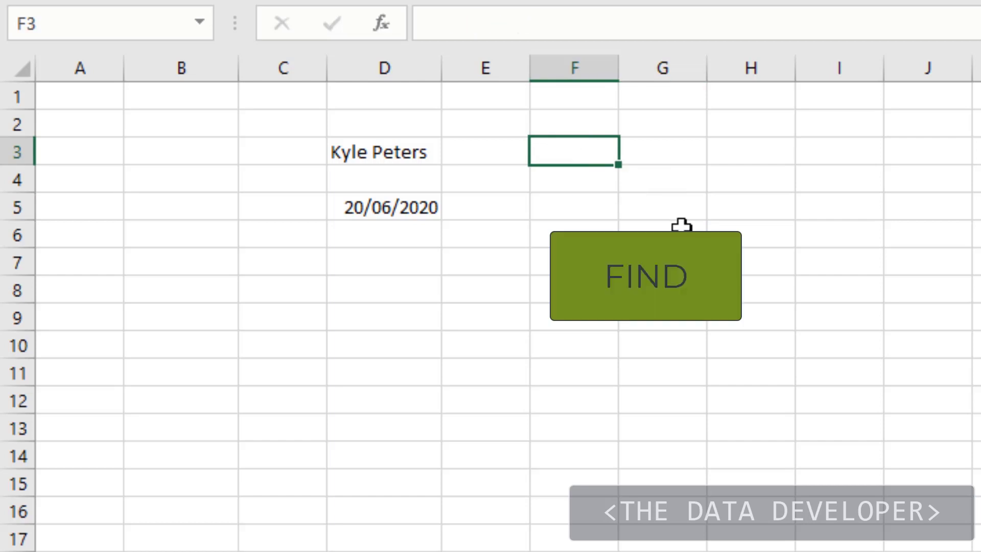
key("Down")
key("Up")
type("=fin")
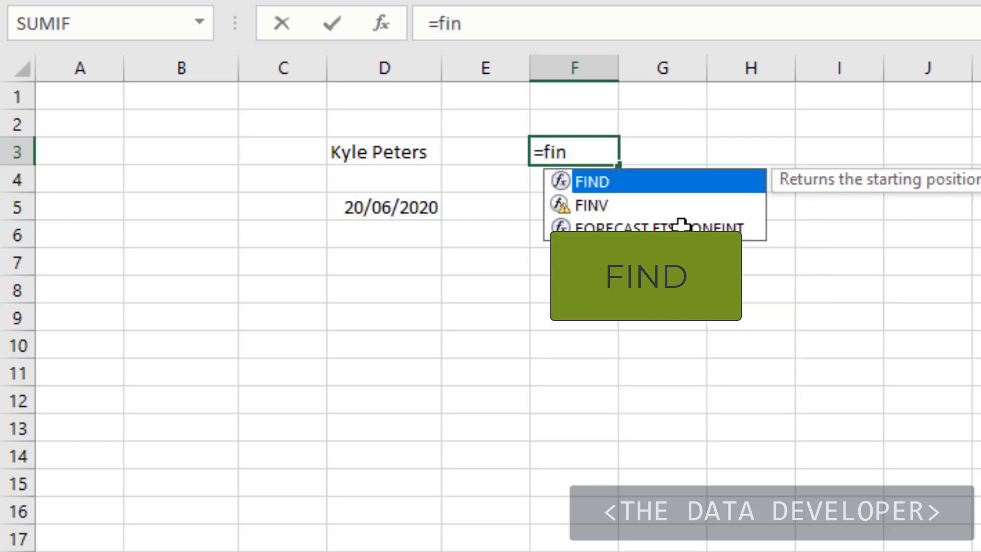
key("Tab")
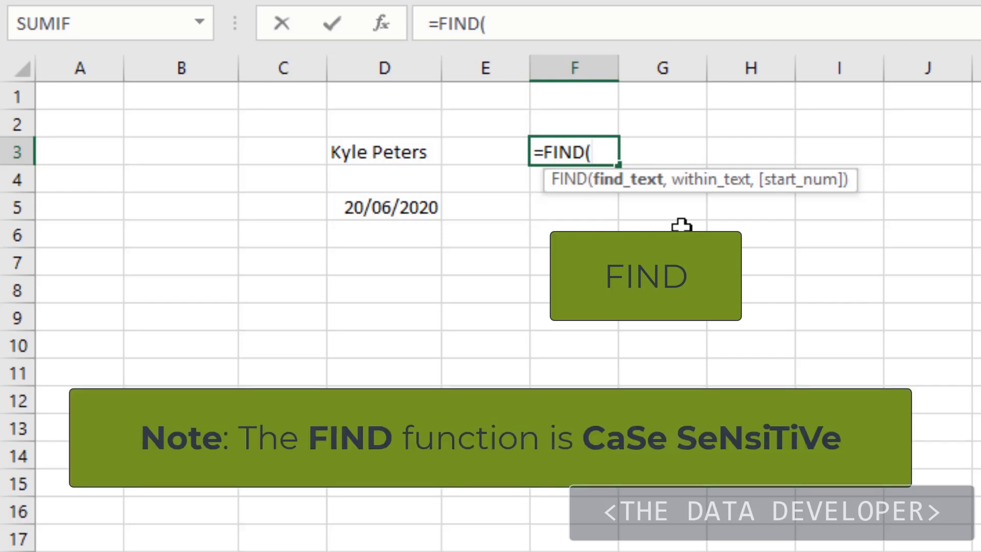
type("\"y")
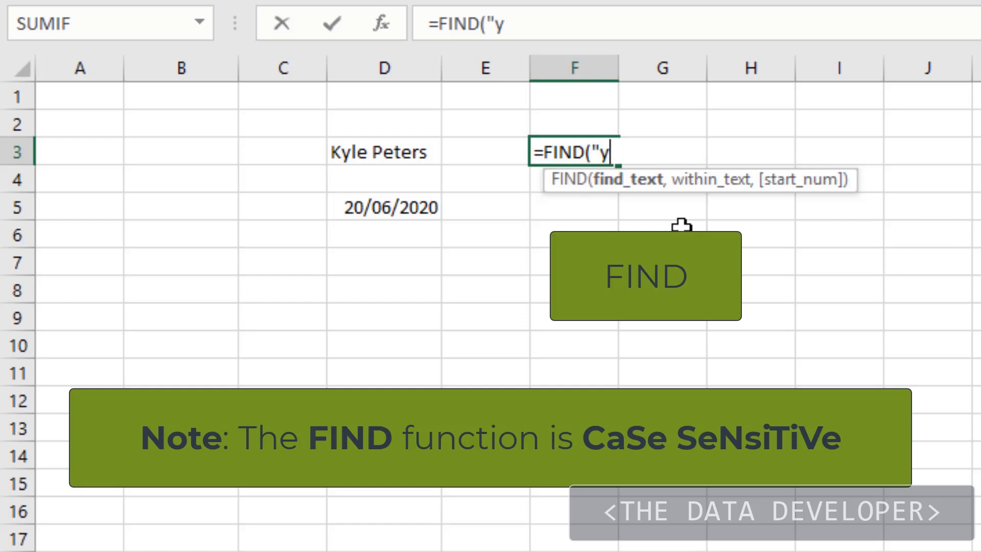
type("\",")
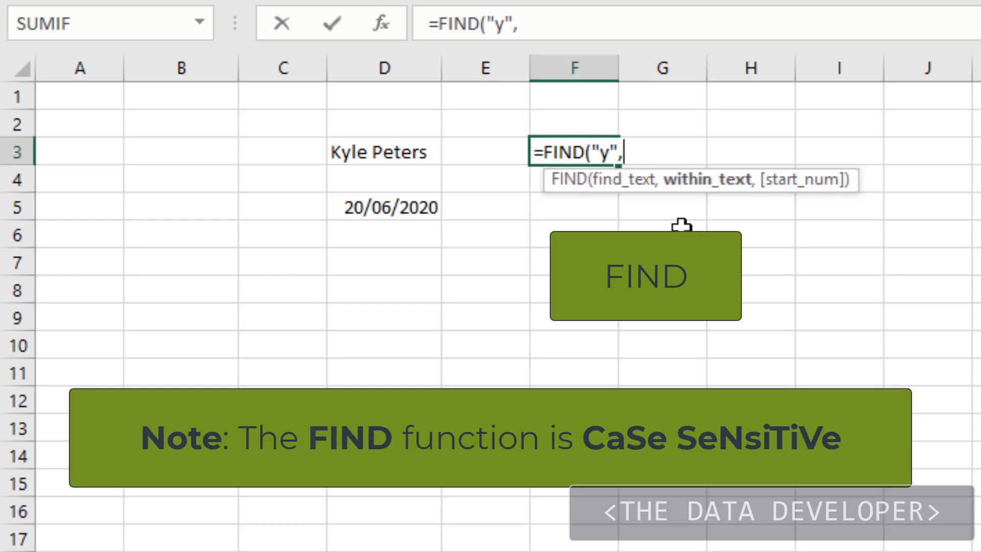
left_click(384, 148)
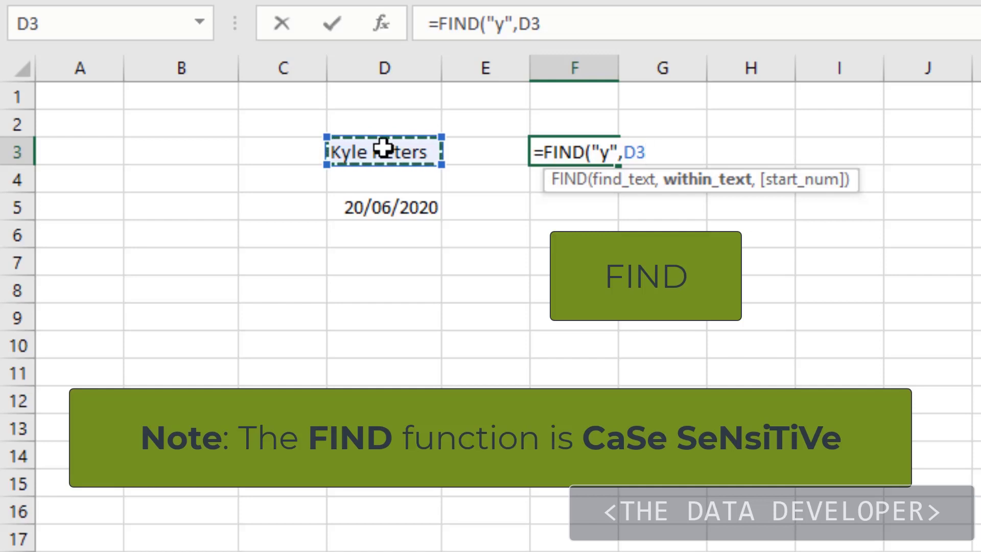
type(")")
key("Return")
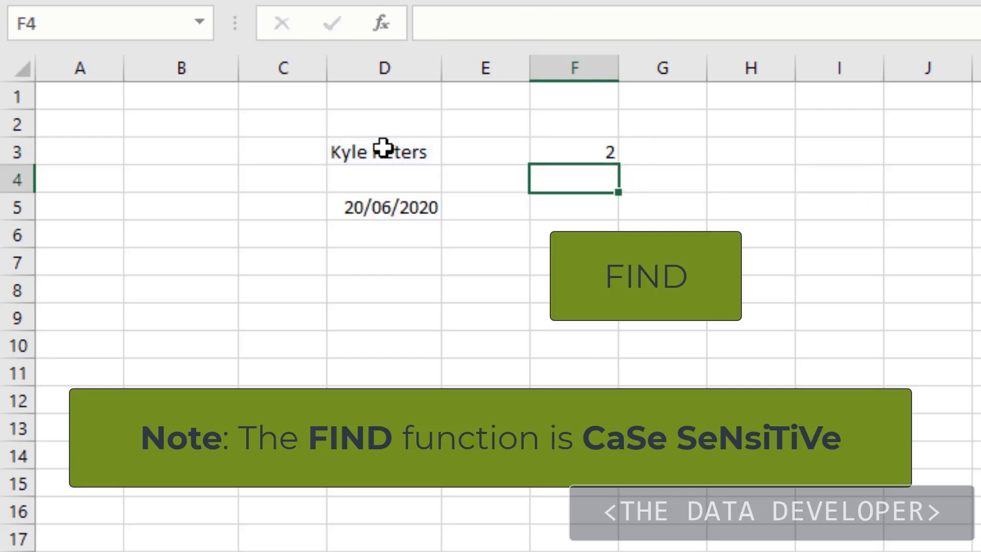
- Change the search text of the FIND formula in F3 to uppercase "Y" to test case sensitivity
left_click(574, 153)
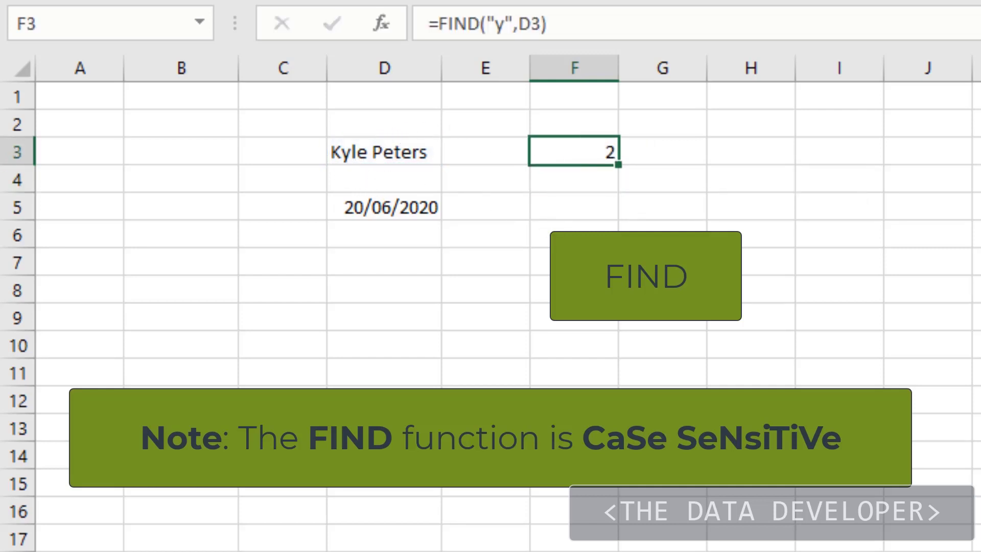
left_click(587, 196)
left_click(576, 151)
left_click(499, 23)
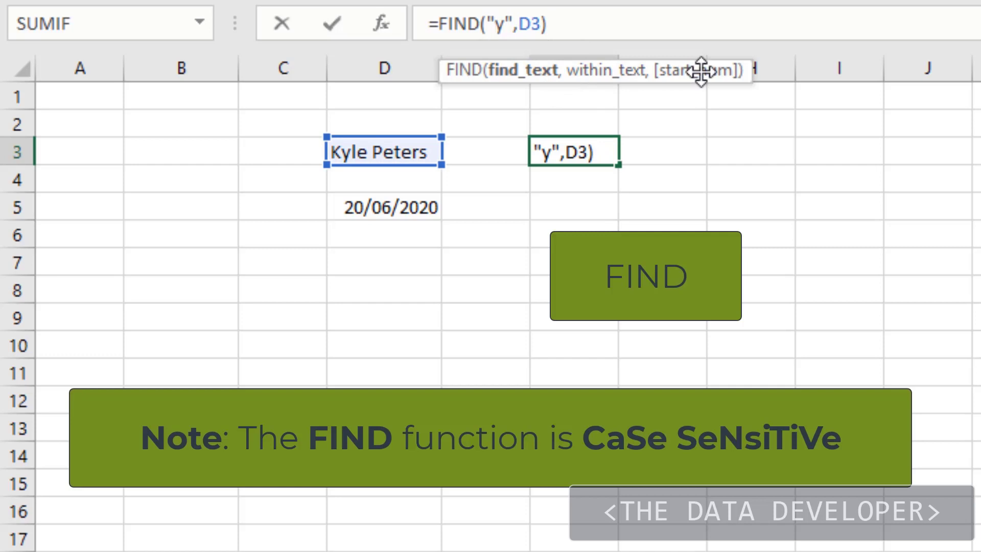
type("Y")
key("Delete")
key("Return")
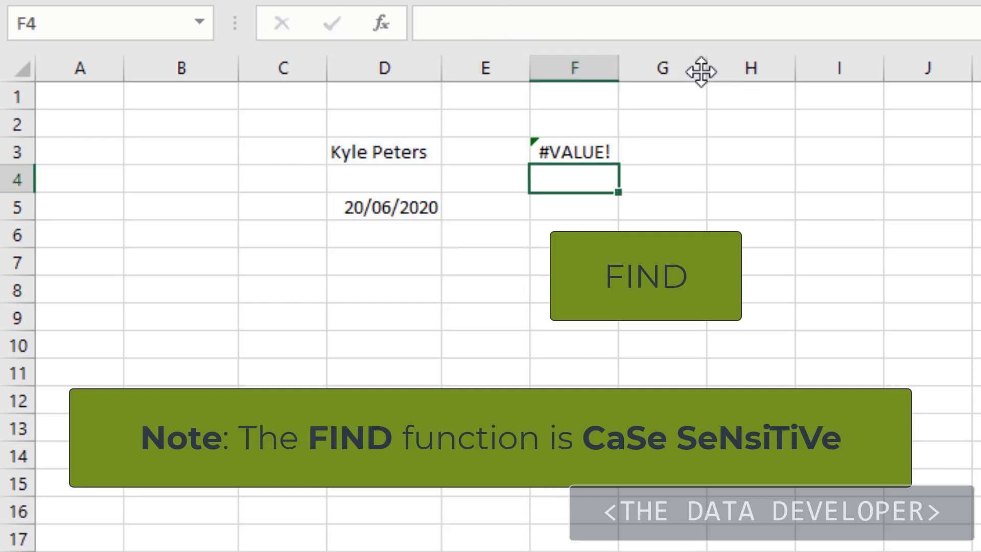
- Set the FIND formula's search text in F3 back to lowercase "y"
left_click(581, 148)
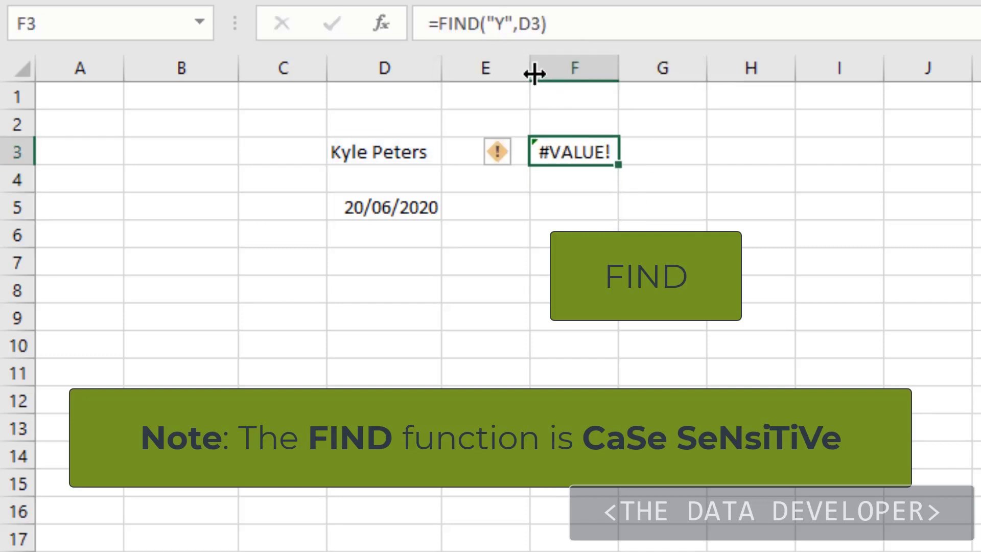
left_click(509, 24)
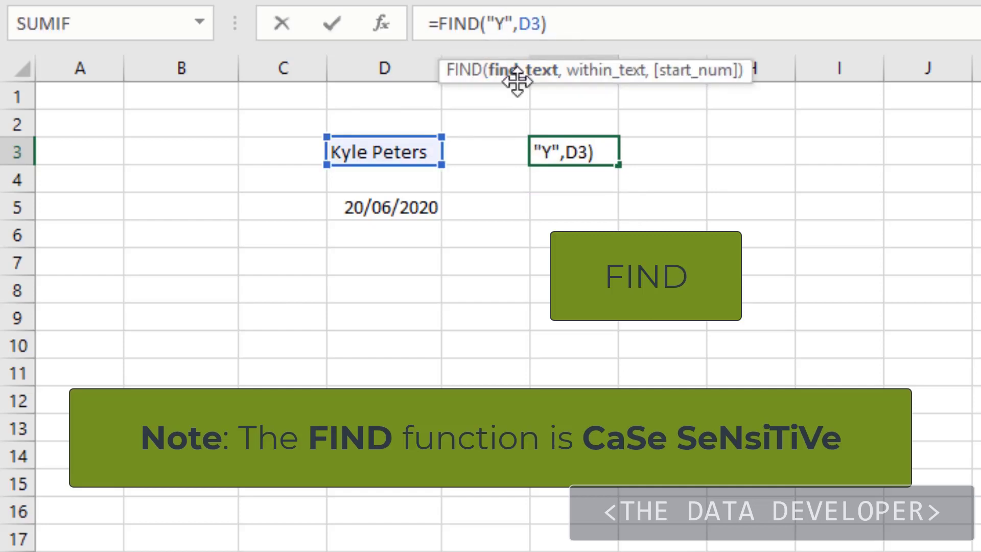
key("BackSpace")
type("y")
key("Return")
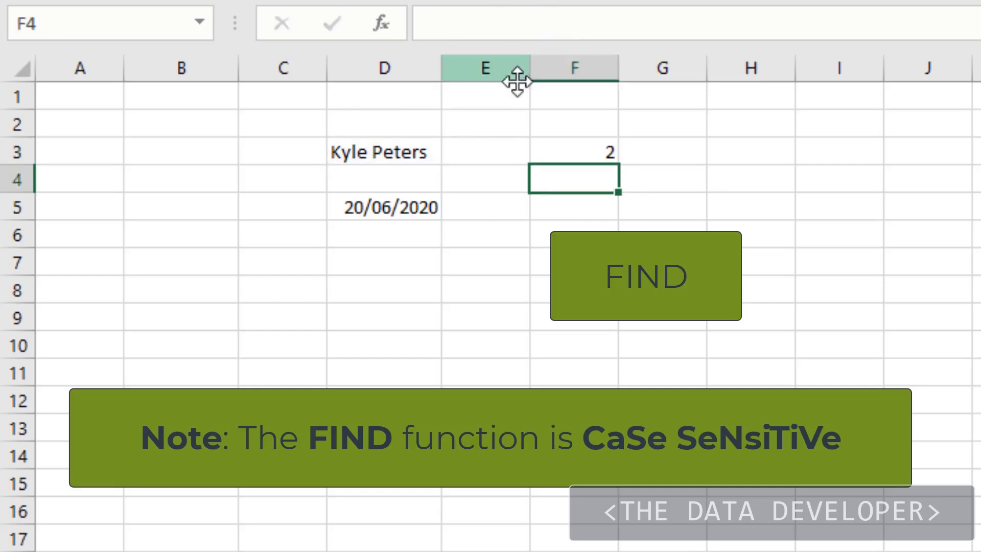
- Change the FIND formula in F3 so that it searches D3 for the letter "e"
left_click(568, 149)
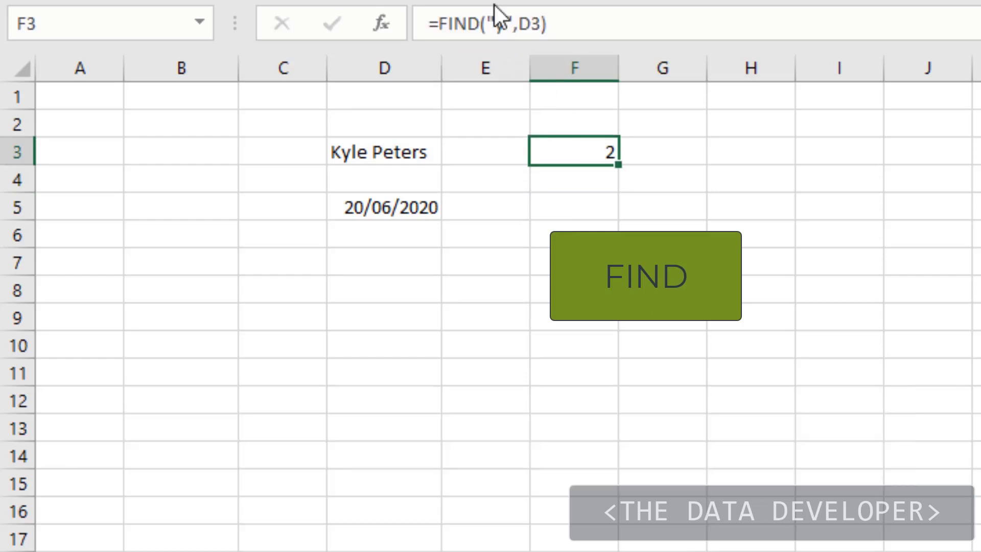
left_click(496, 26)
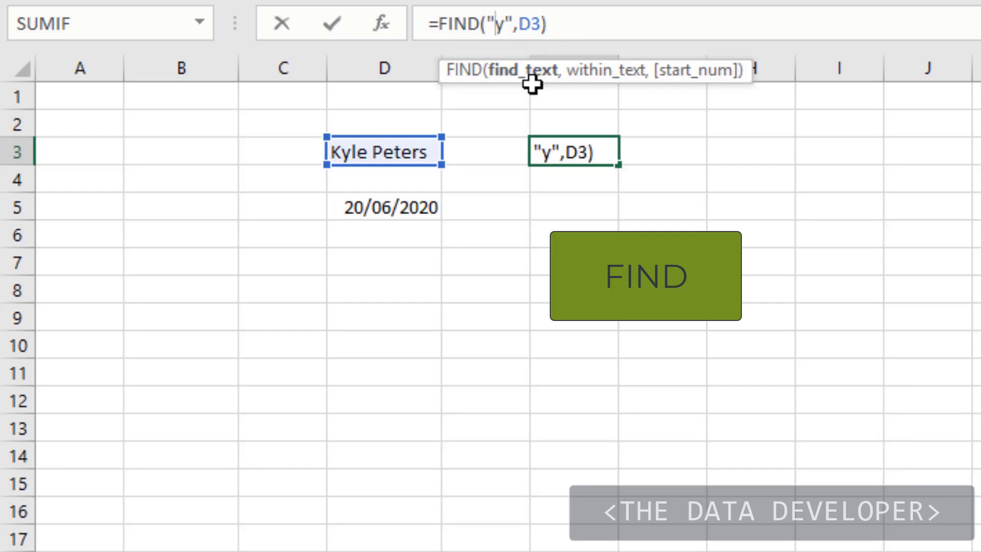
key("Delete")
type("e")
key("Return")
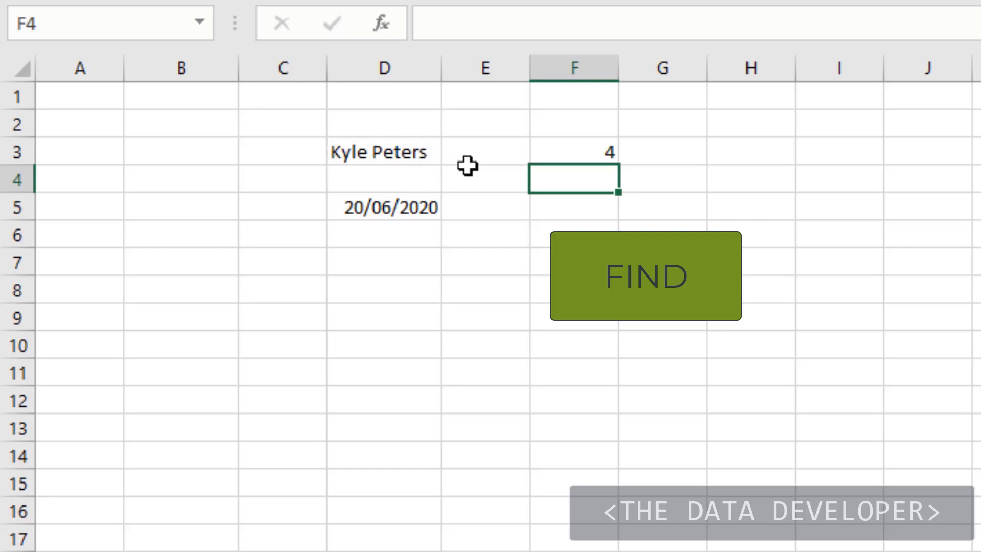
- Add a start position of 5 as the third argument of the FIND formula in F3
left_click(567, 149)
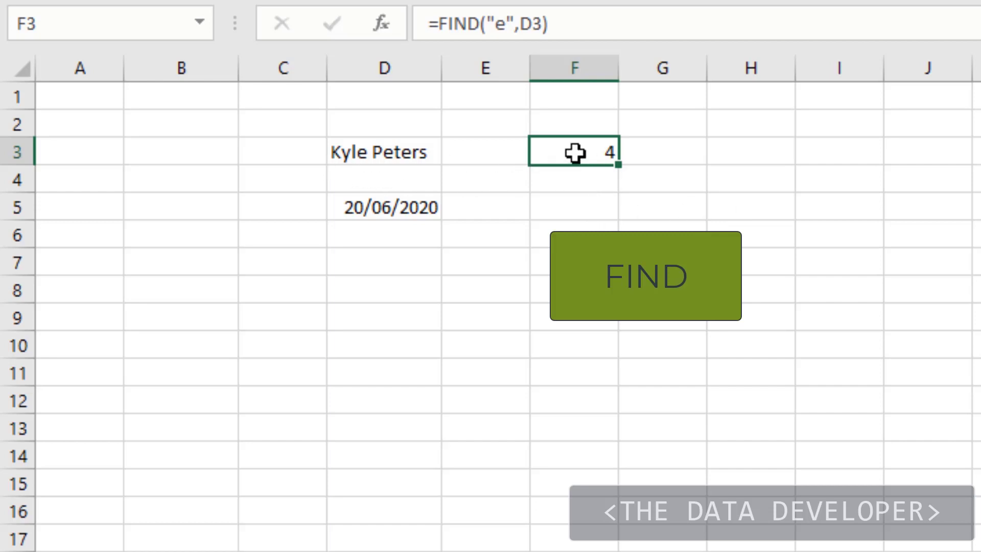
left_click(543, 24)
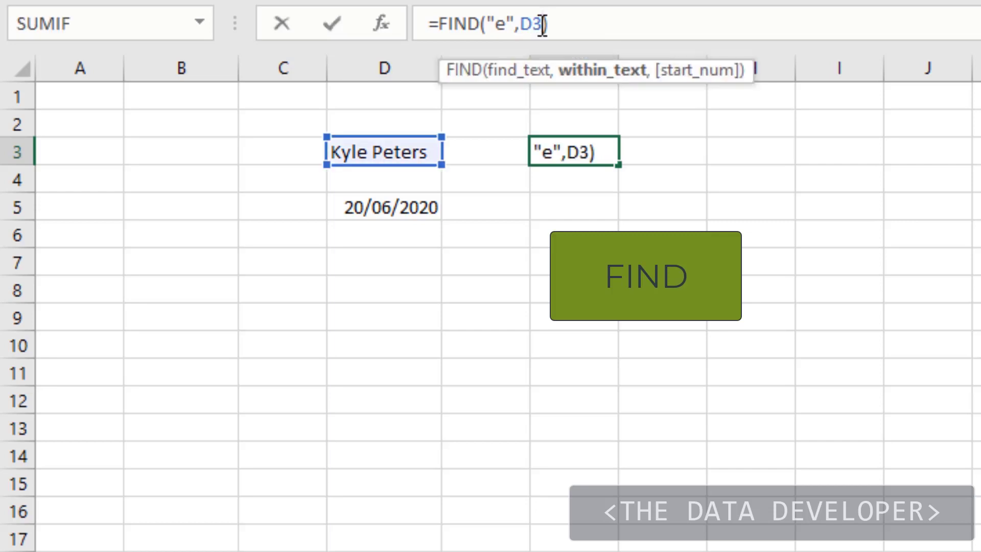
type(",")
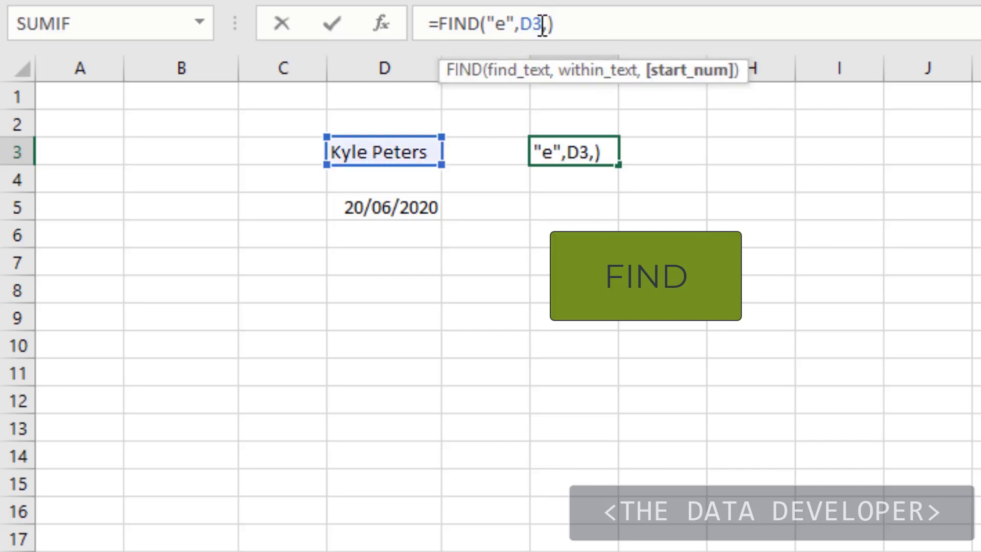
type("5")
key("Return")
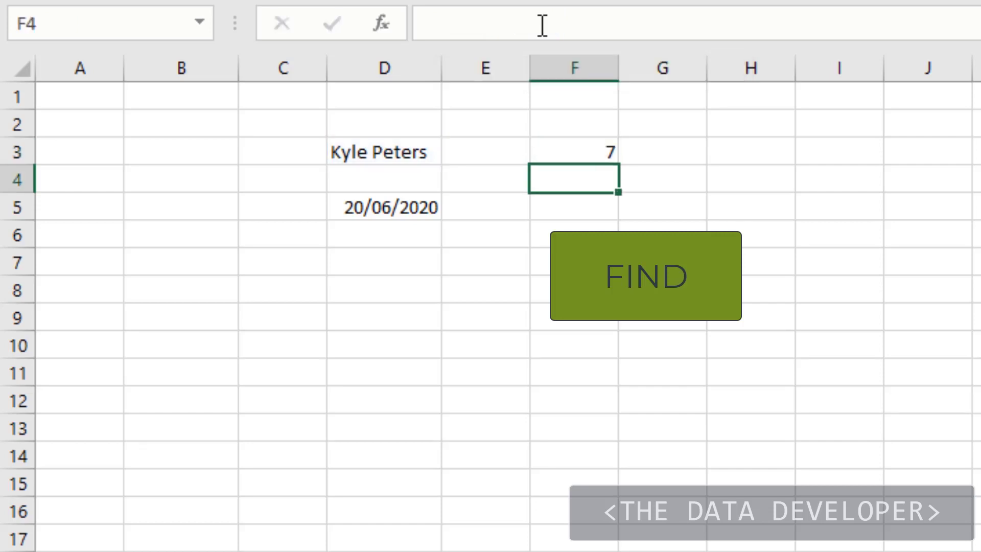
- Remove the start position argument from the FIND formula in F3, leaving =FIND("e",D3)
key("Up")
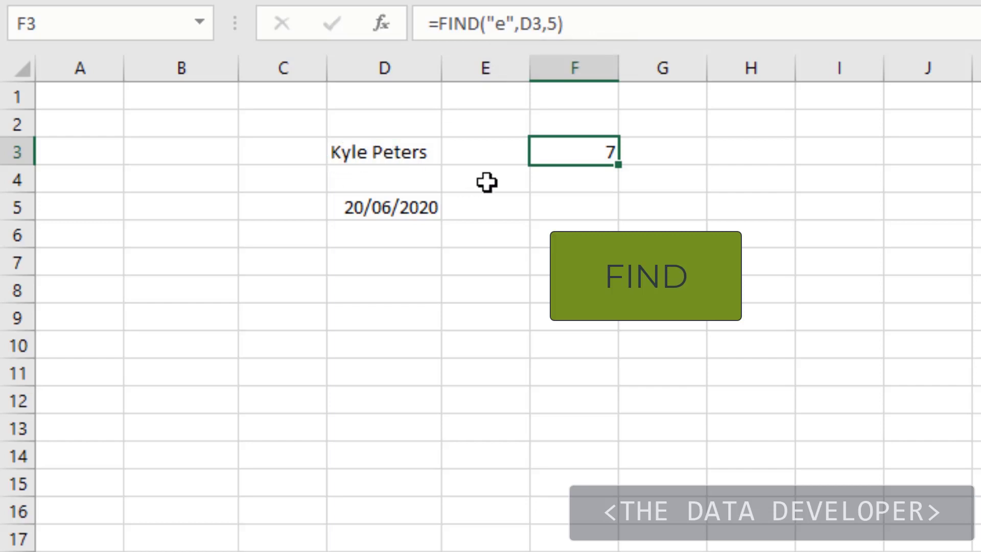
left_click(560, 174)
left_click(569, 149)
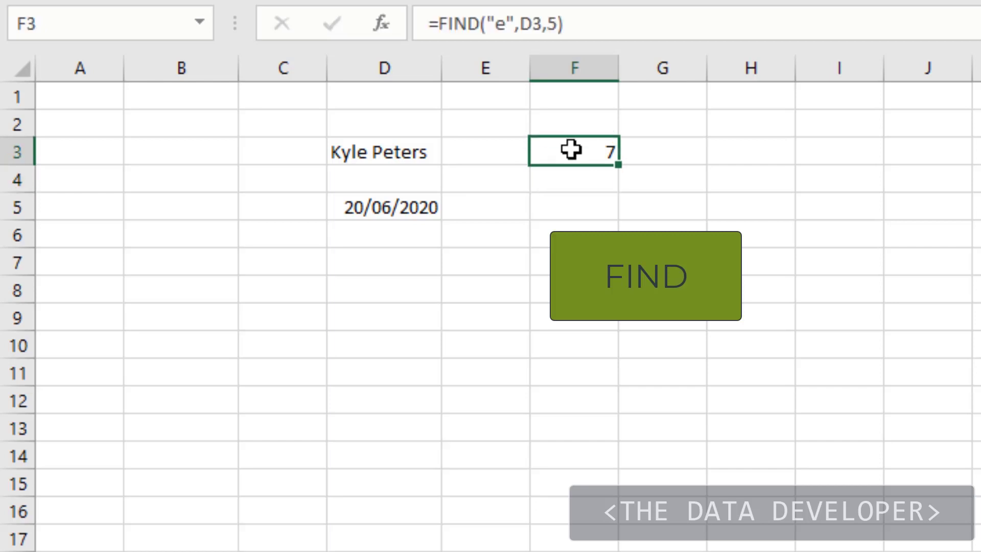
left_click(544, 22)
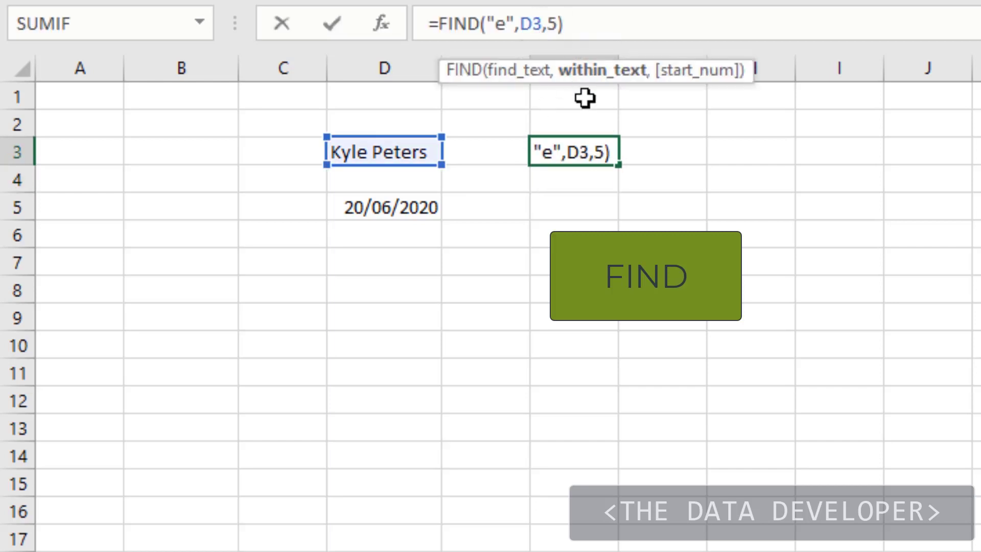
key("Delete")
key("Delete")
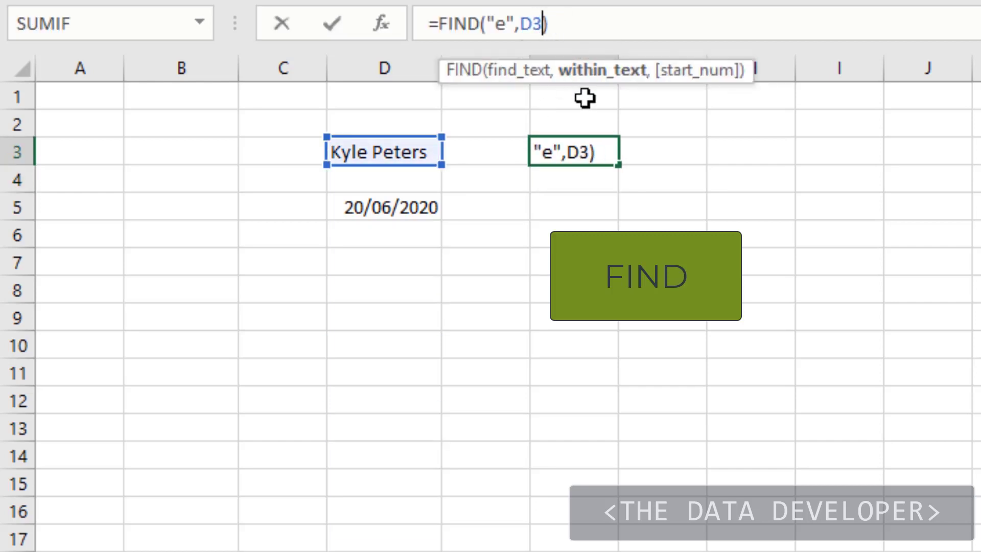
key("Return")
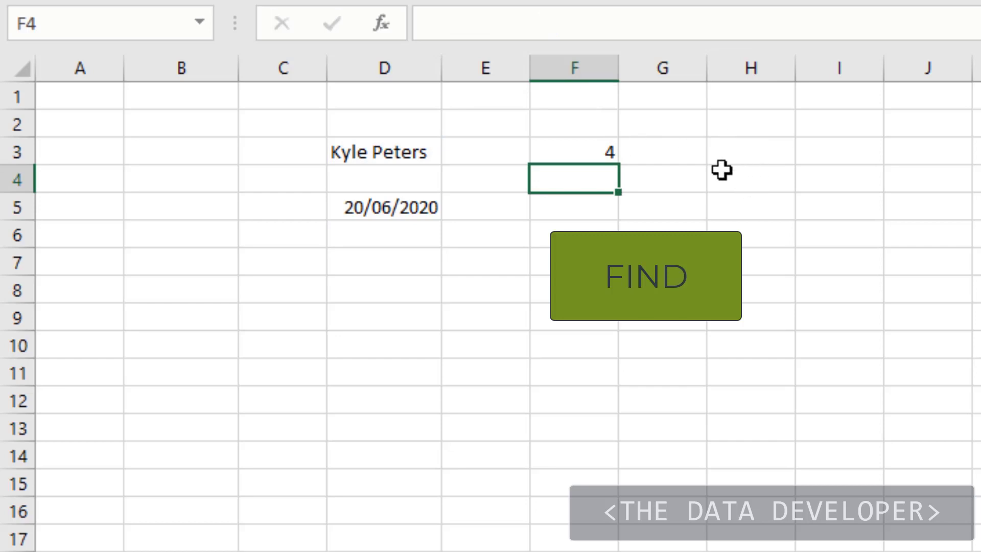
- Clear the FIND formula from F3 and enter a LEN formula there that counts the characters in D3
left_click(693, 188)
left_click(596, 158)
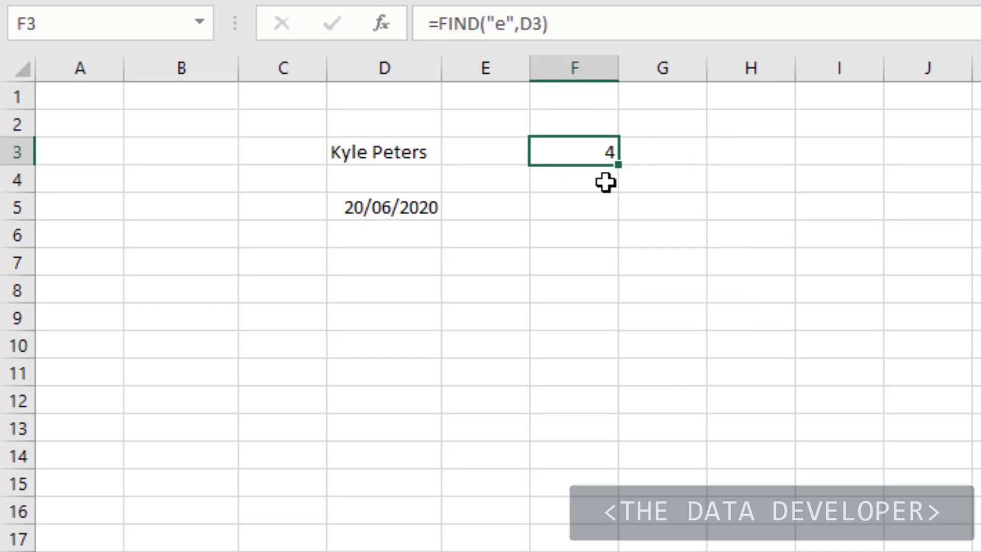
key("Delete")
left_click(596, 207)
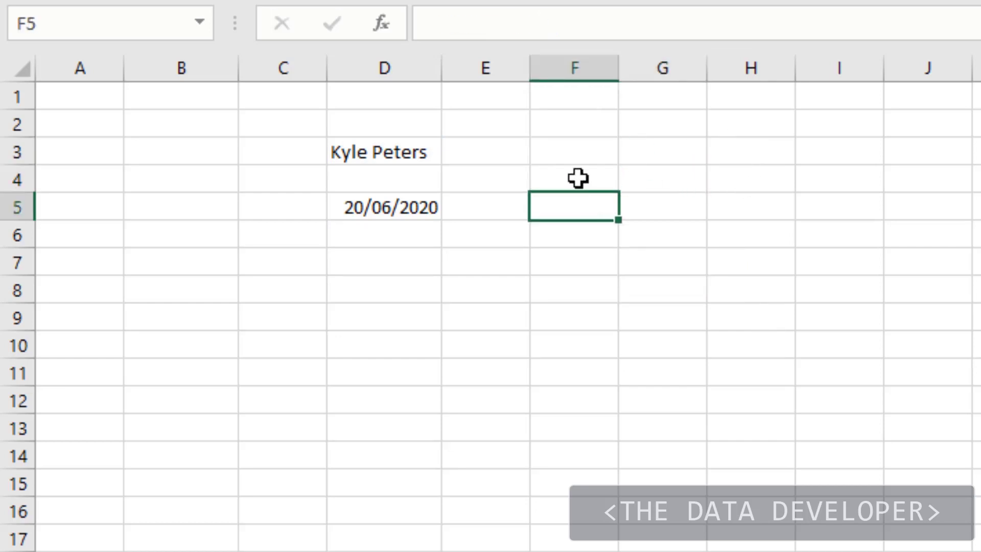
left_click(577, 151)
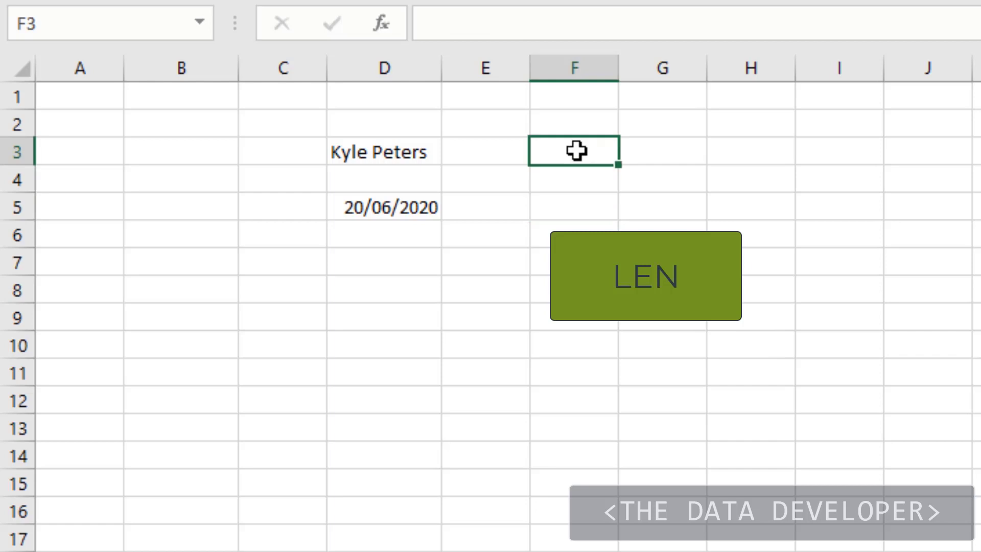
type("=len")
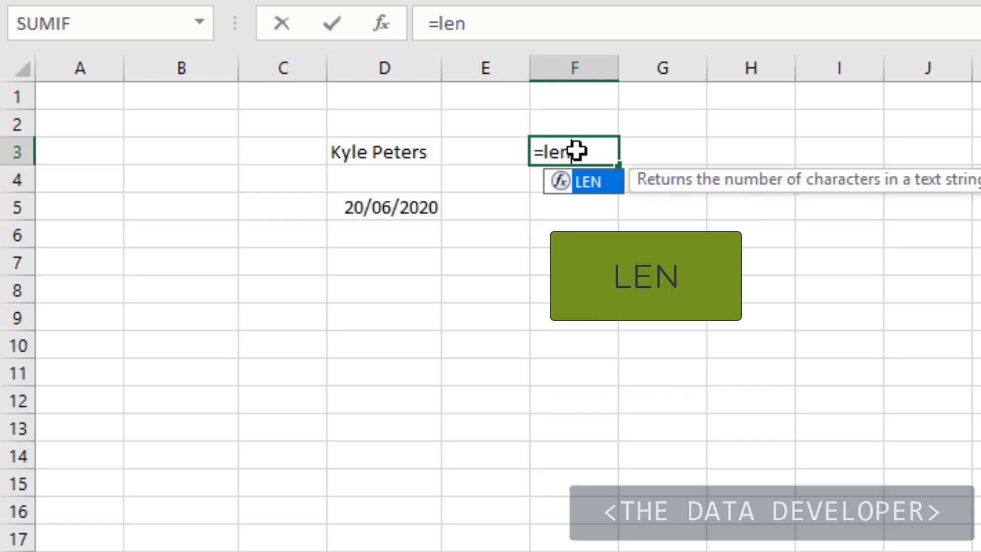
type("(")
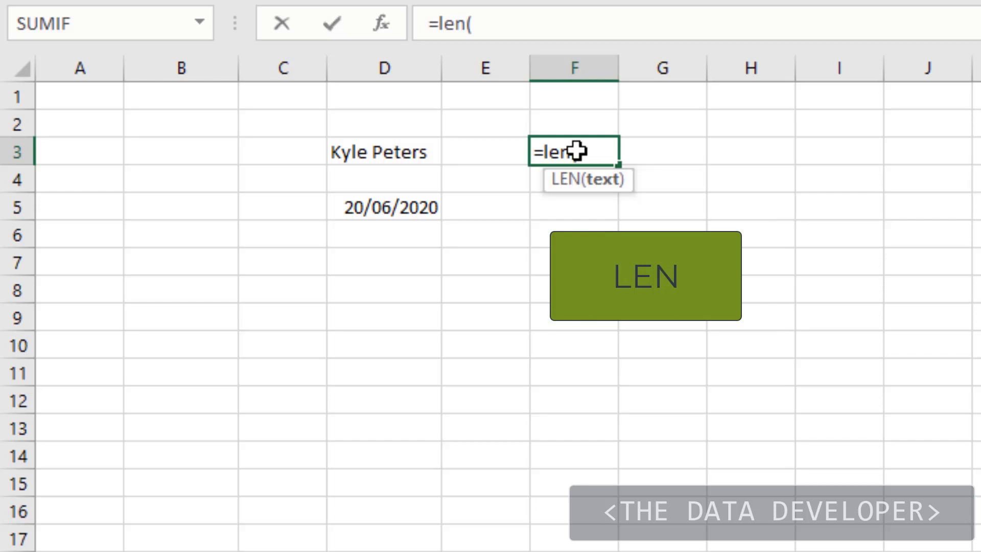
left_click(405, 151)
type(")")
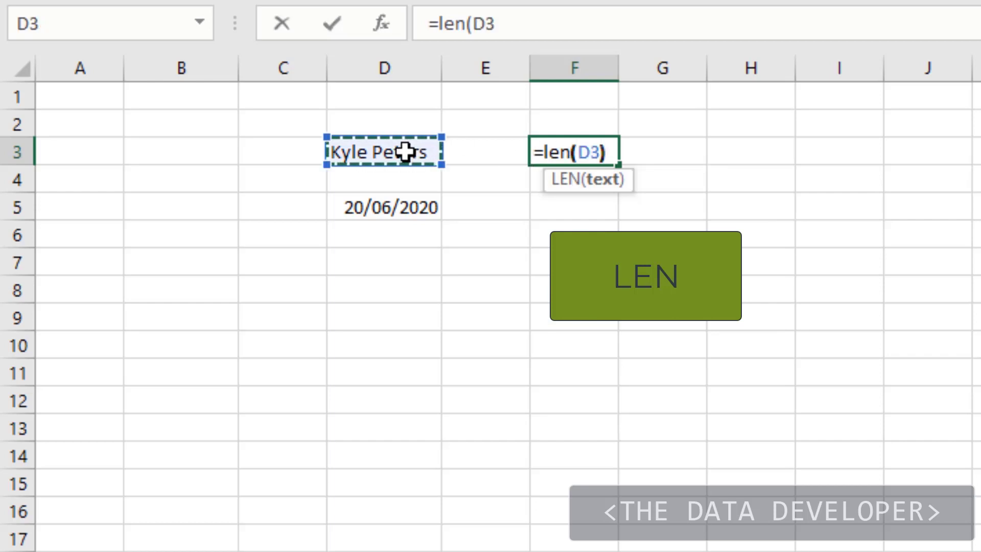
key("Return")
left_click(405, 152)
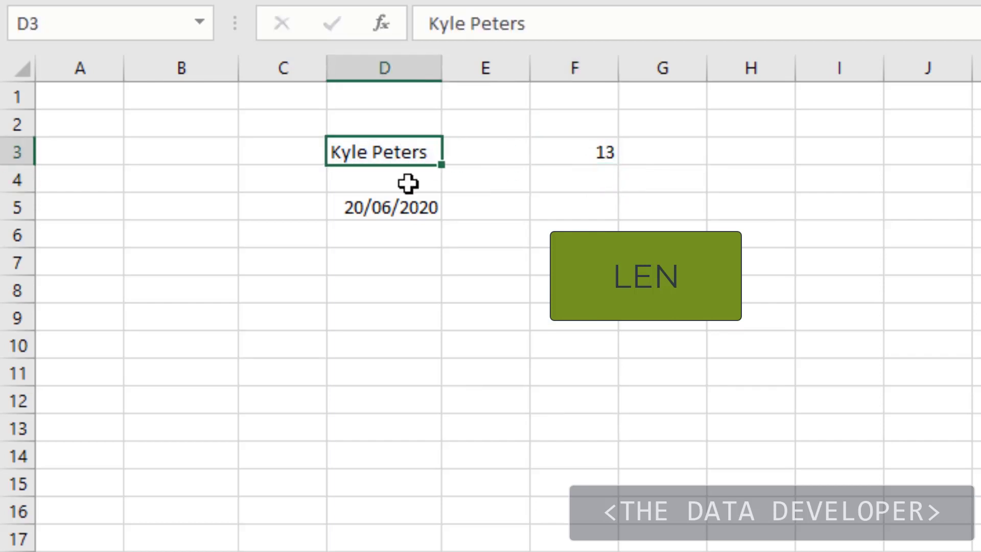
left_click(485, 190)
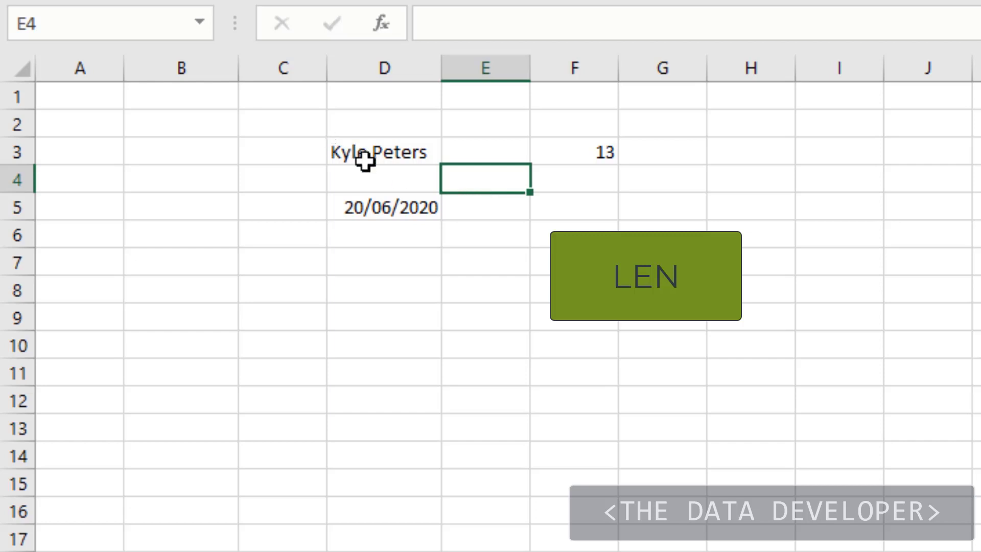
- Inspect the contents of cell D3 for trailing spaces after the text
left_click(365, 159)
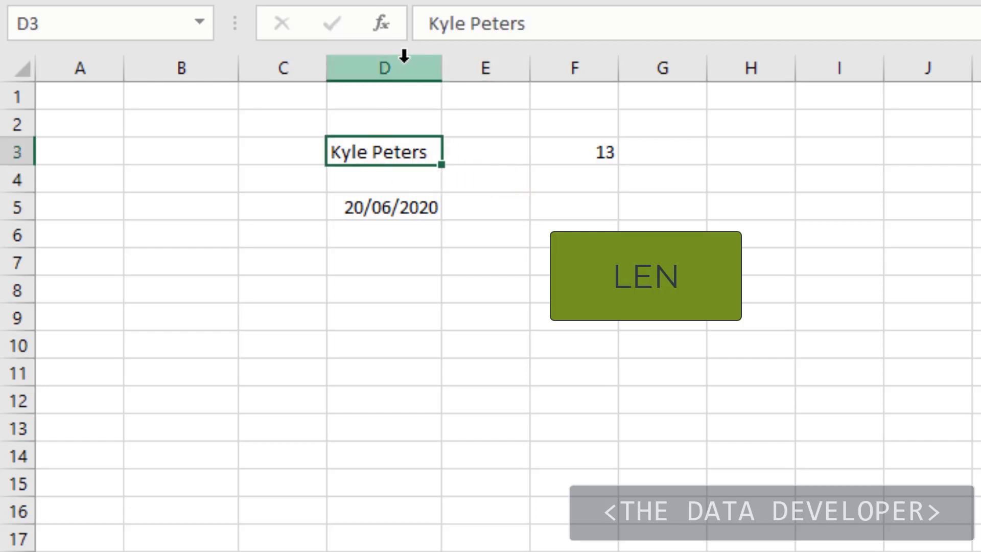
left_click(686, 192)
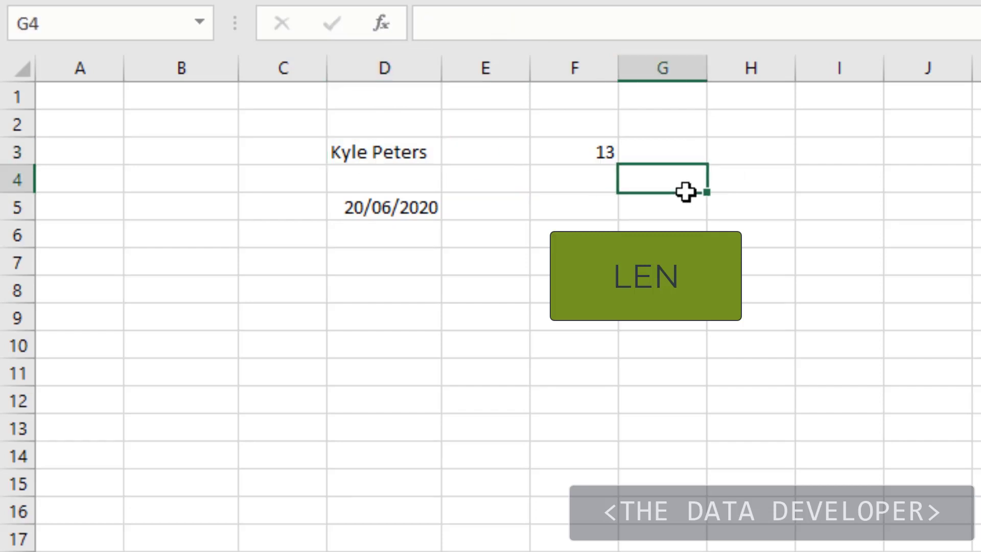
left_click(394, 156)
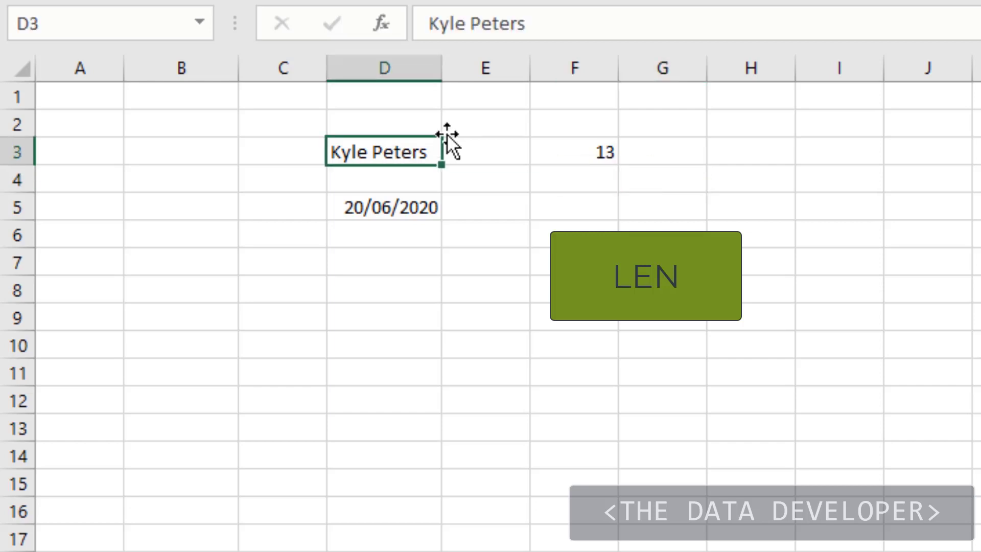
left_click(679, 23)
key("BackSpace")
key("BackSpace")
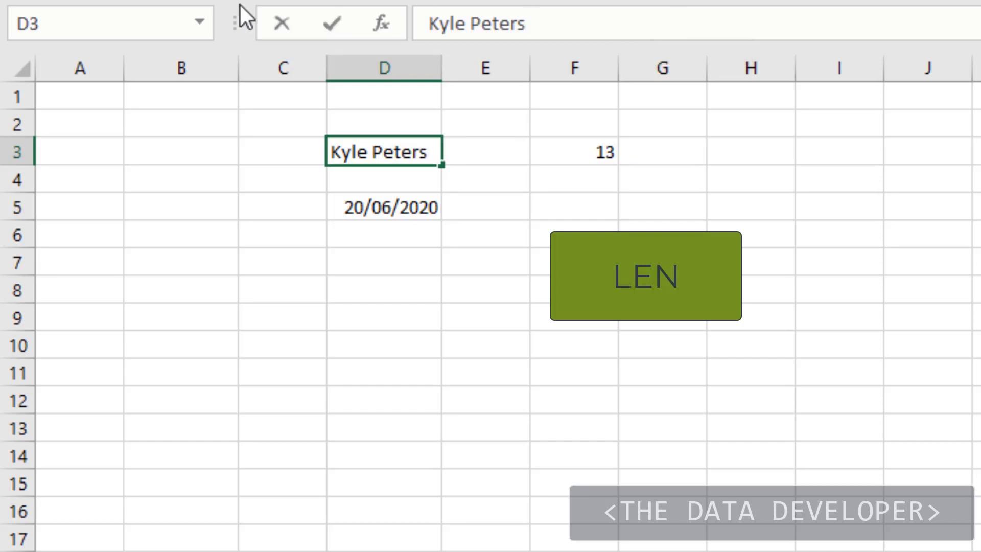
left_click(568, 199)
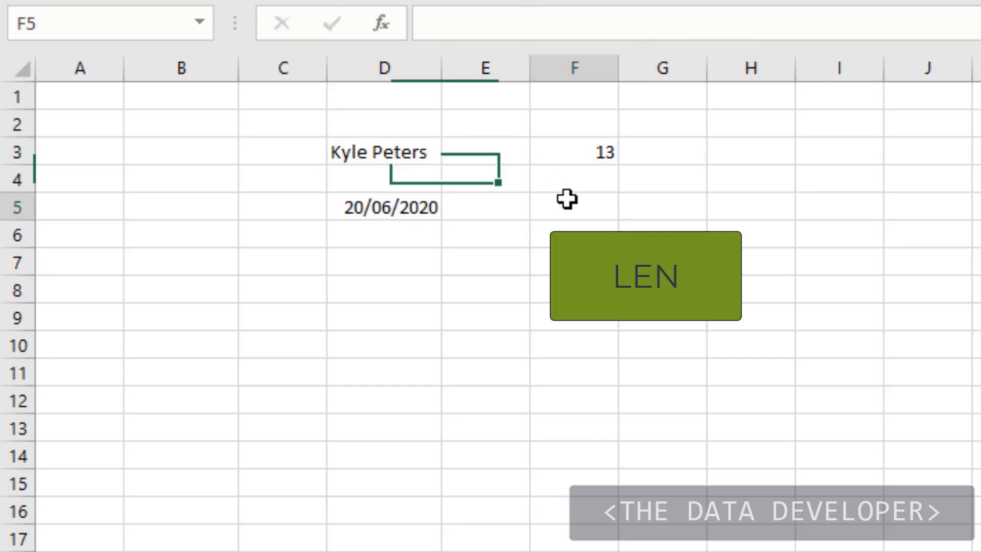
- Replace the LEN formula in F3 with =TRIM(D3) and autofit the width of column F
left_click(594, 154)
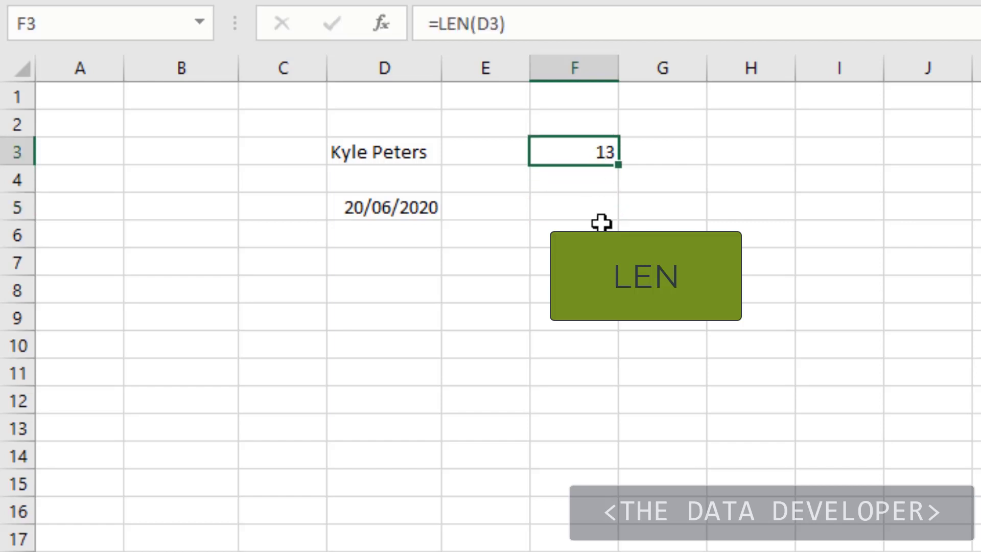
key("Delete")
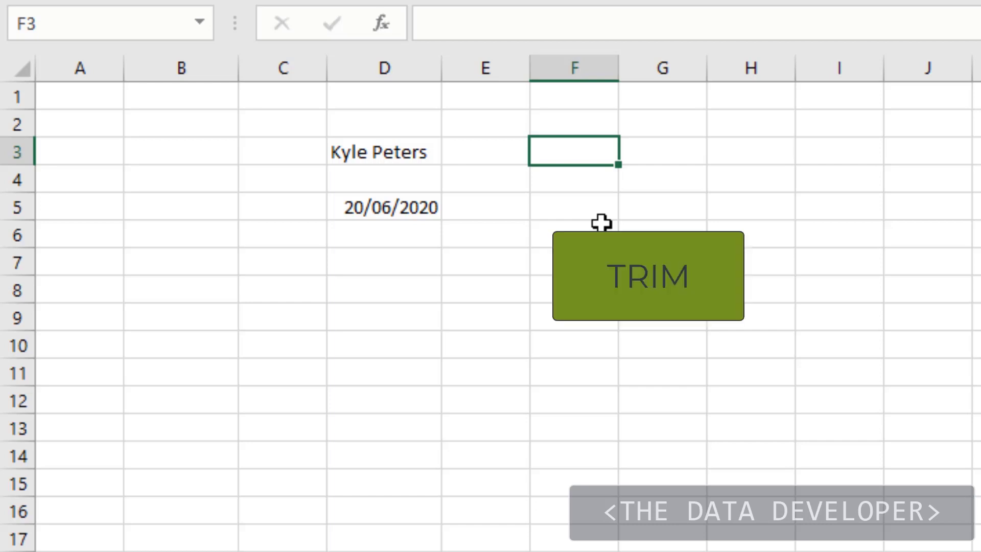
type("=tri")
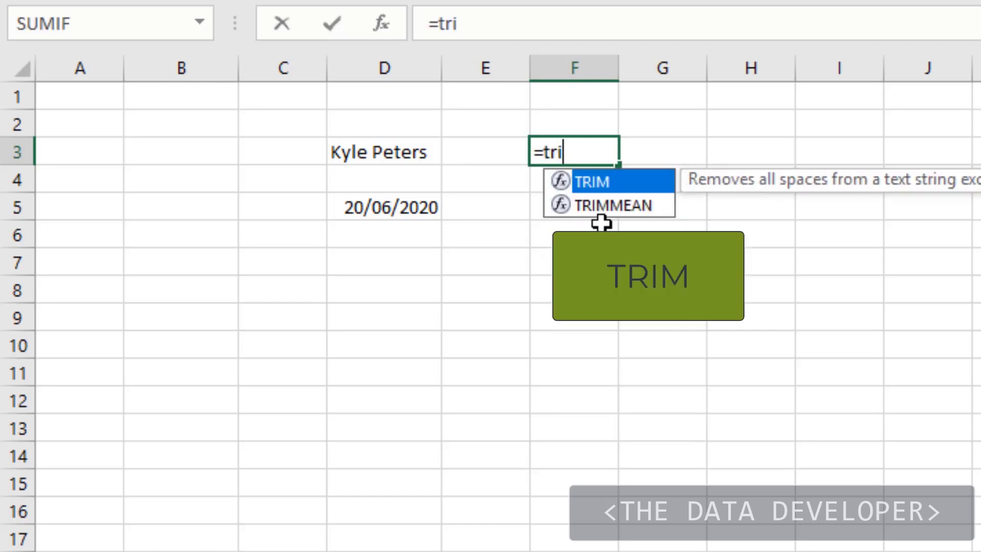
key("Tab")
left_click(416, 148)
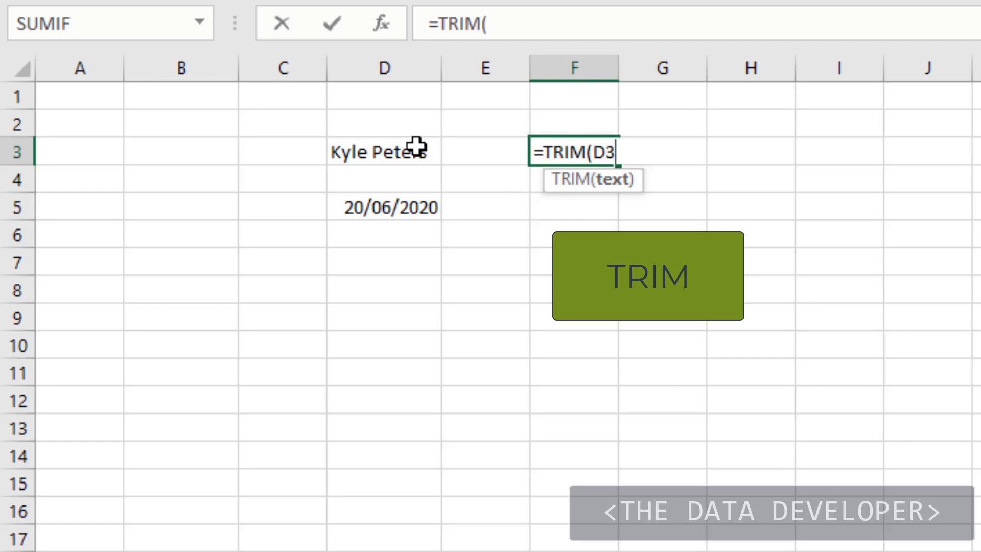
type(")")
key("Return")
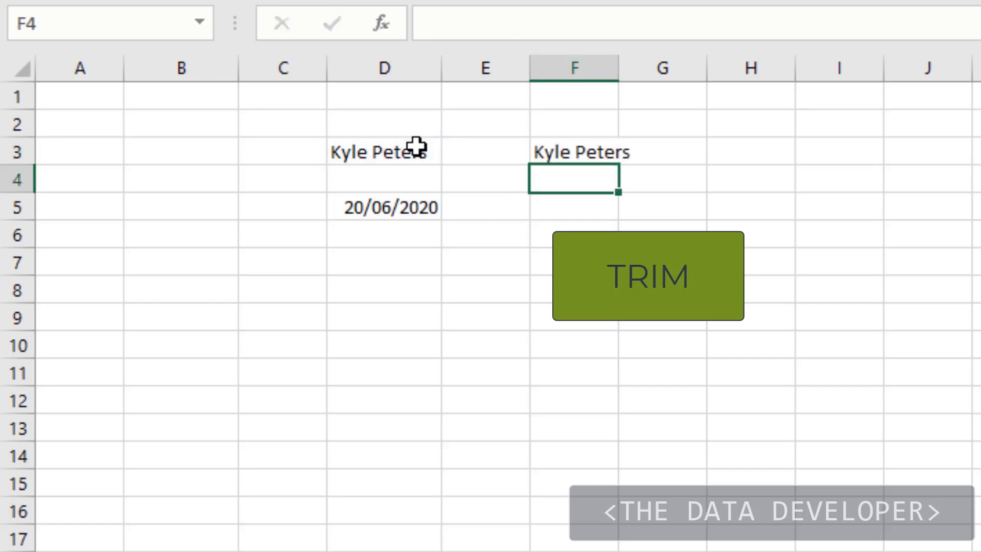
double_click(620, 68)
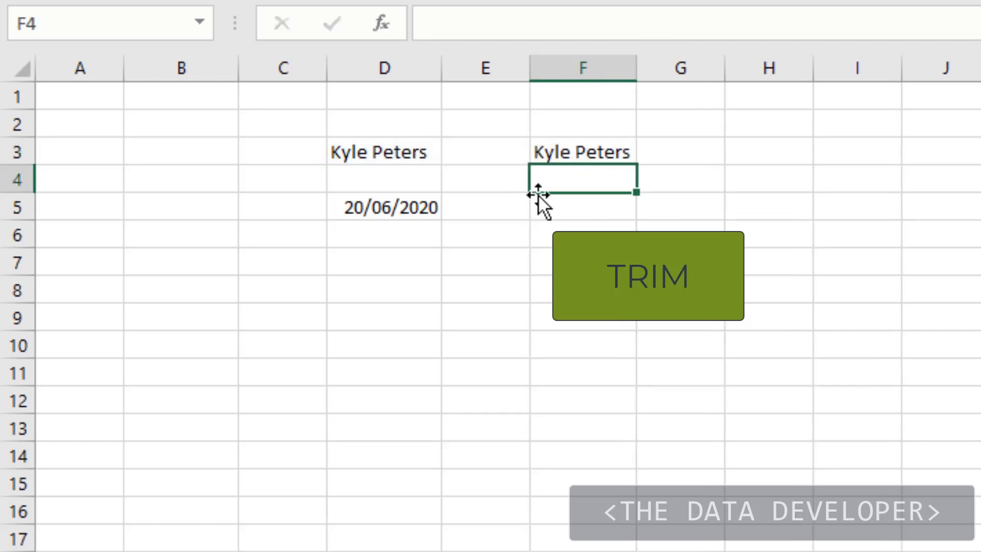
- Wrap the TRIM formula in F3 in a LEN function so that it reads =LEN(TRIM(D3))
left_click(575, 151)
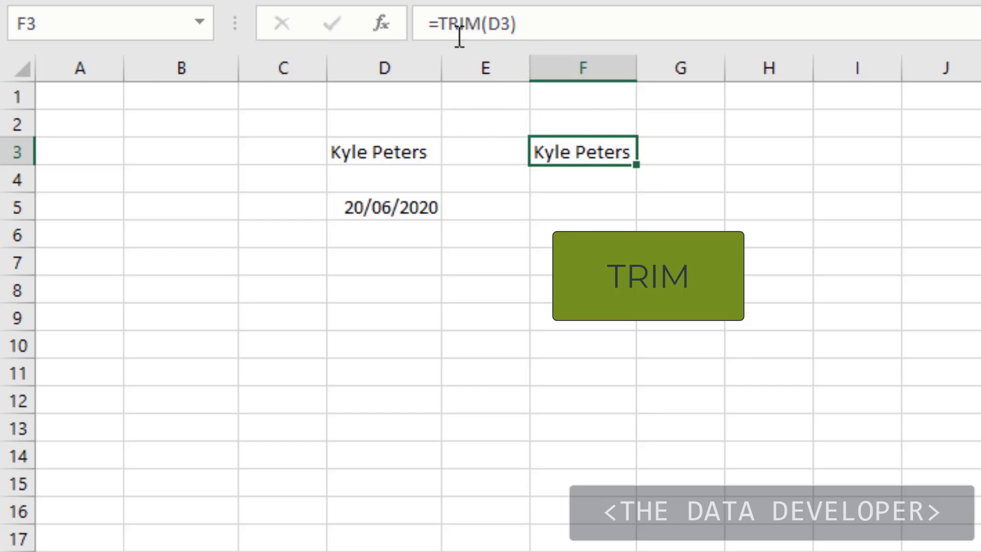
left_click(390, 170)
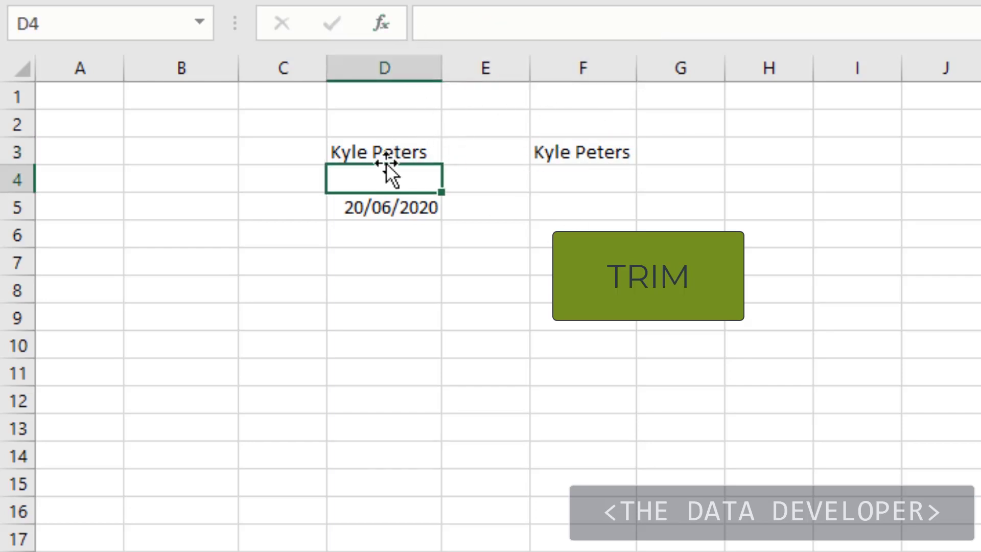
left_click(578, 151)
left_click(439, 23)
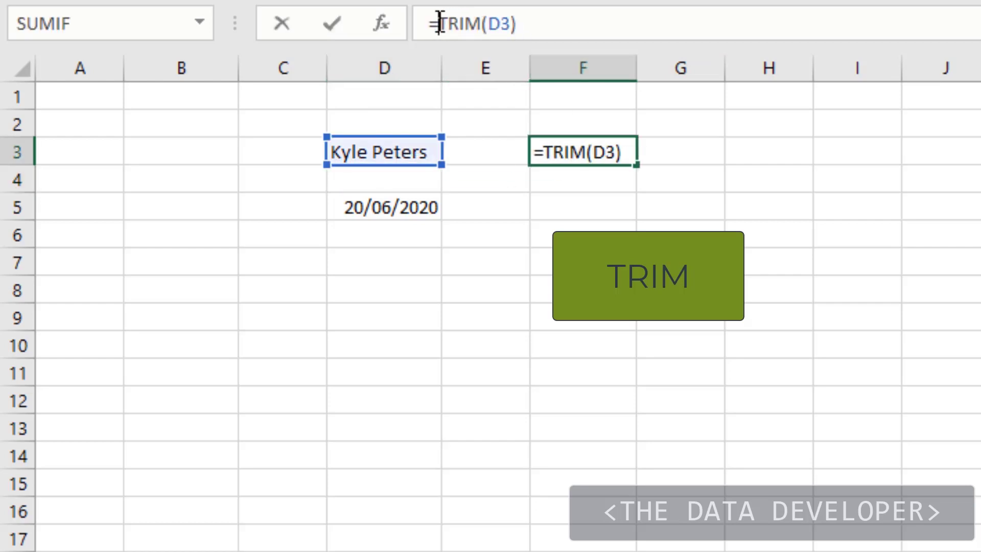
type("len")
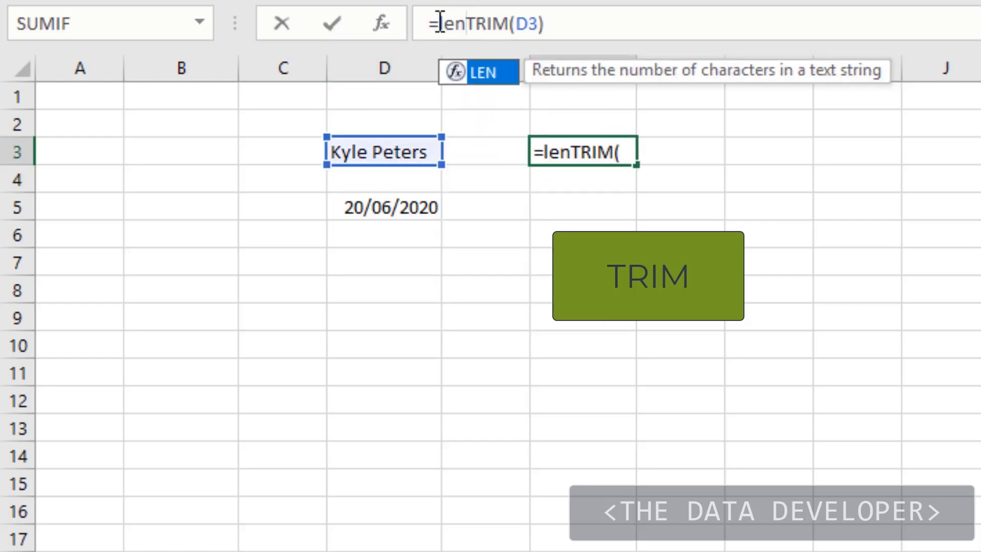
key("Tab")
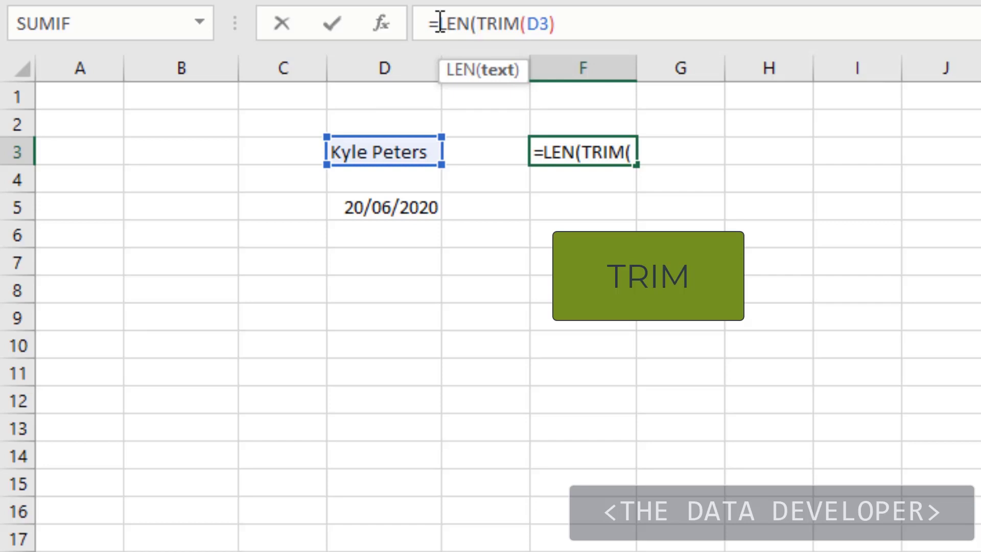
left_click(625, 29)
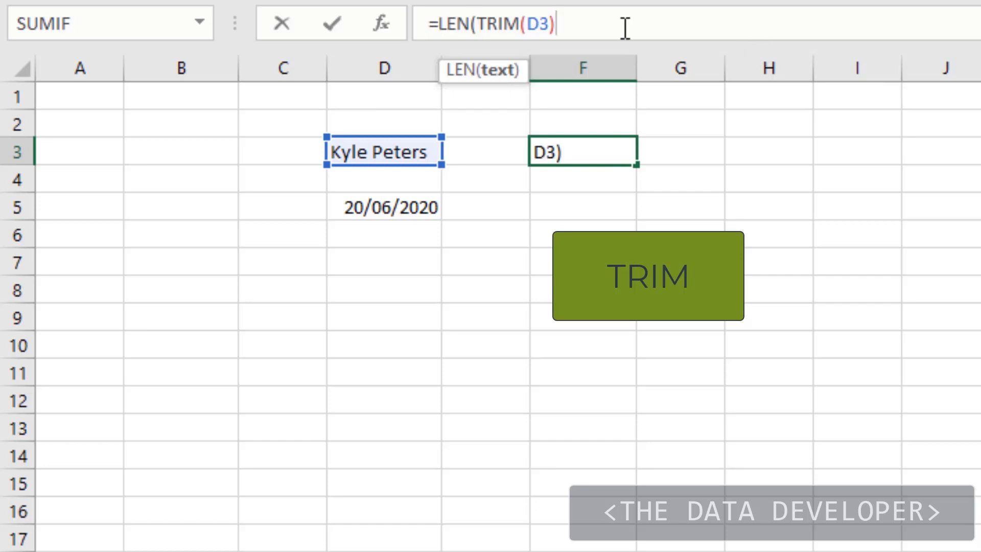
type(")")
key("Return")
left_click(624, 148)
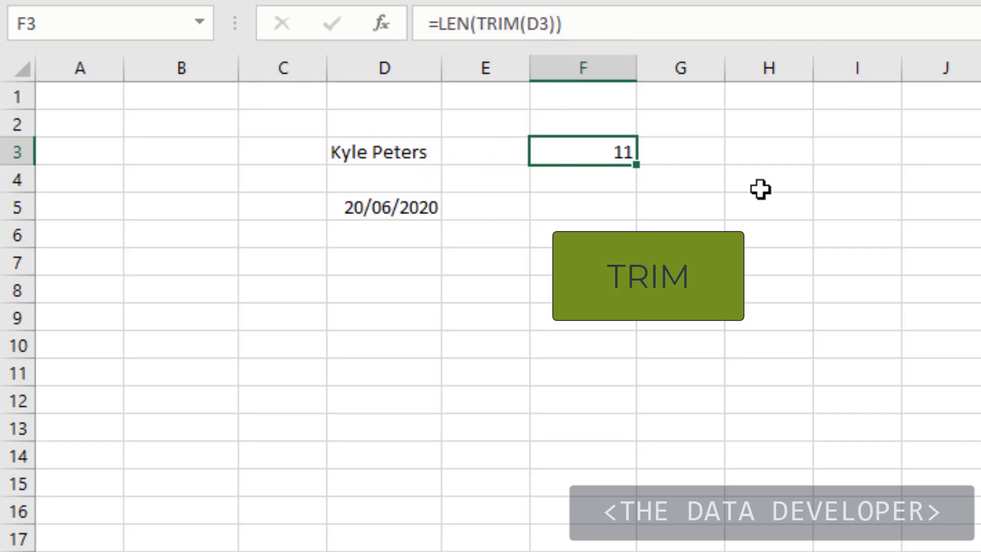
- Clear the combined LEN and TRIM formula from F3
left_click(692, 151)
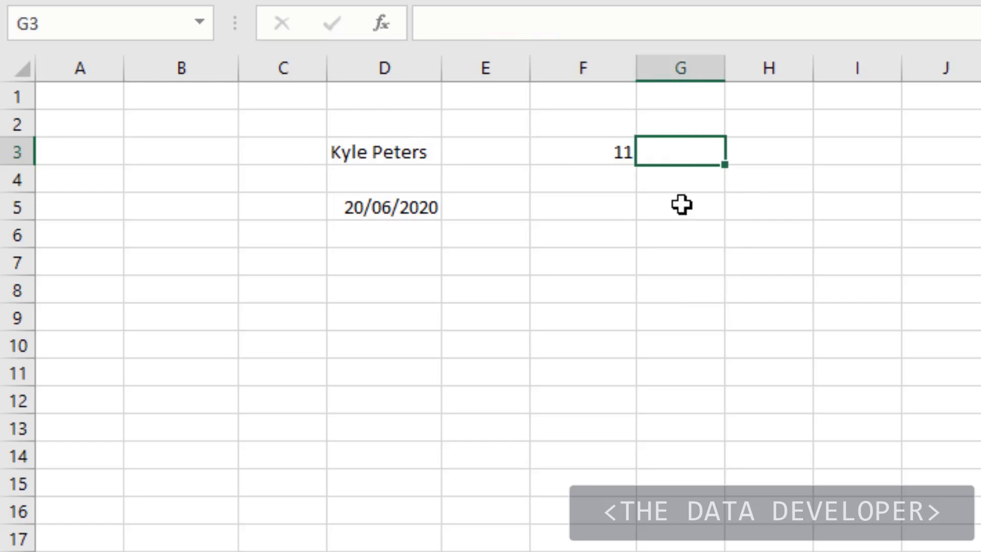
left_click(590, 156)
key("Delete")
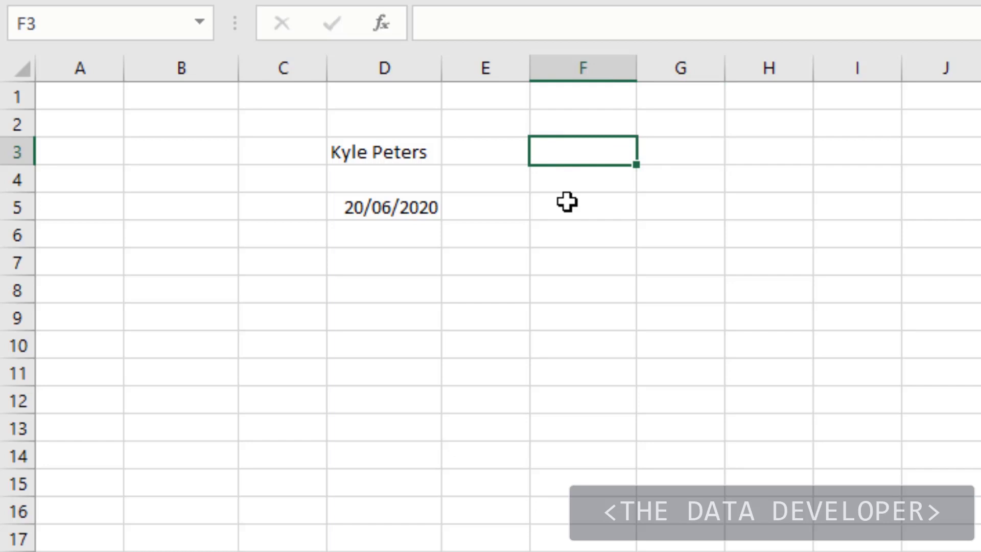
- Enter =TEXT(D5,"dddd") in F5 to return the full weekday name of the date in D5
left_click(568, 202)
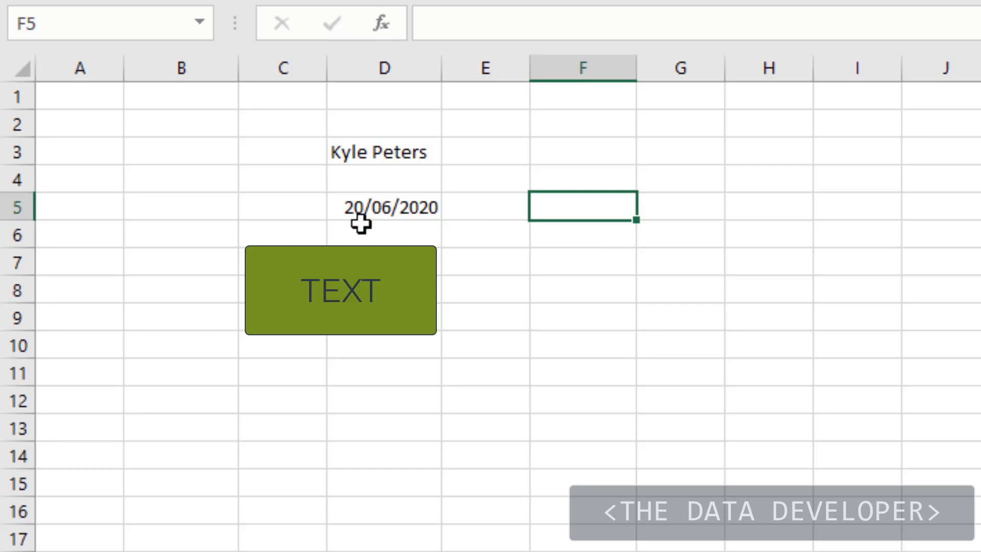
type("=")
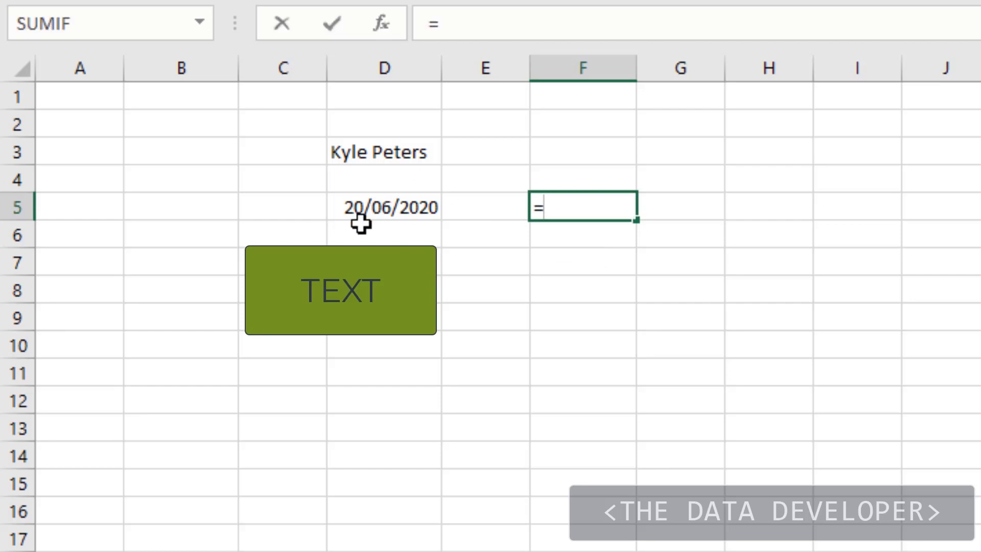
type("text")
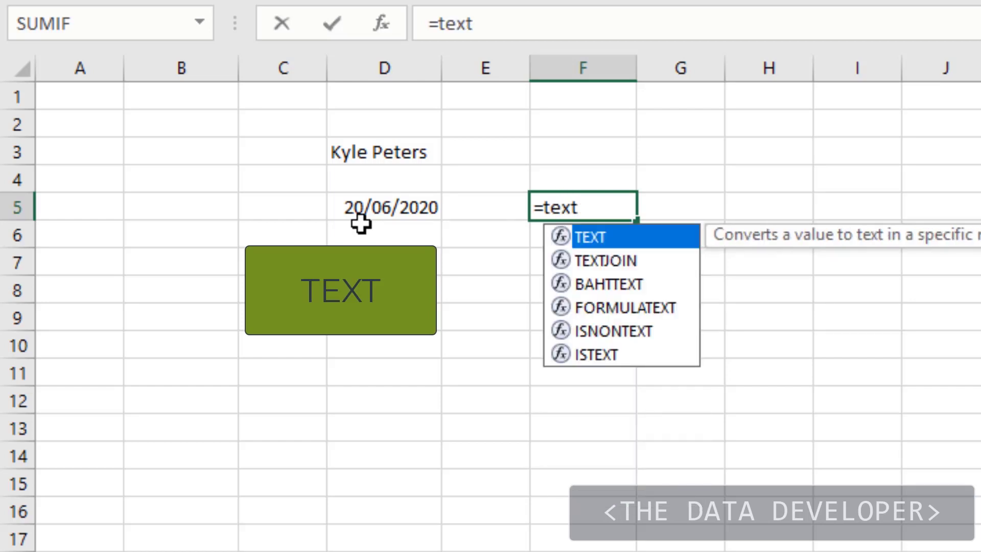
key("Tab")
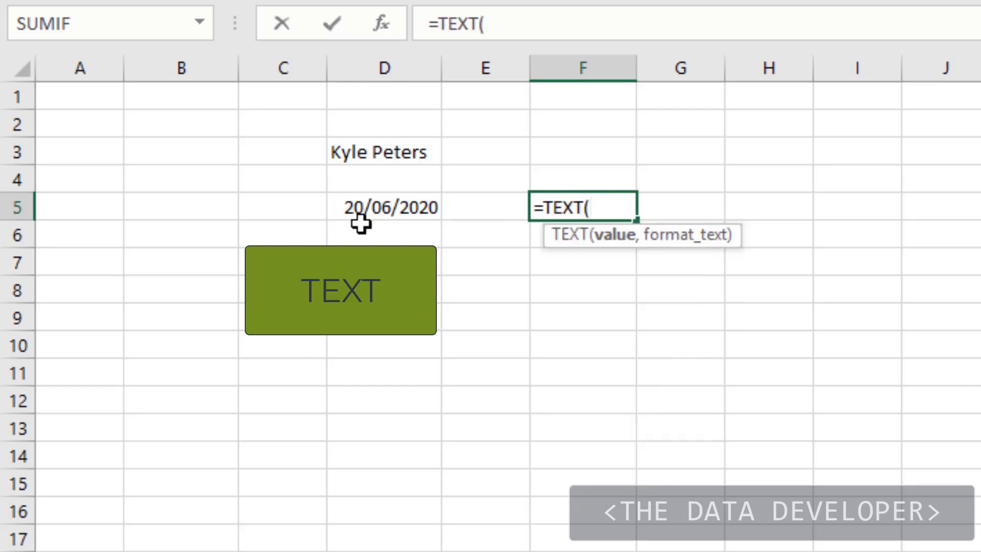
left_click(400, 209)
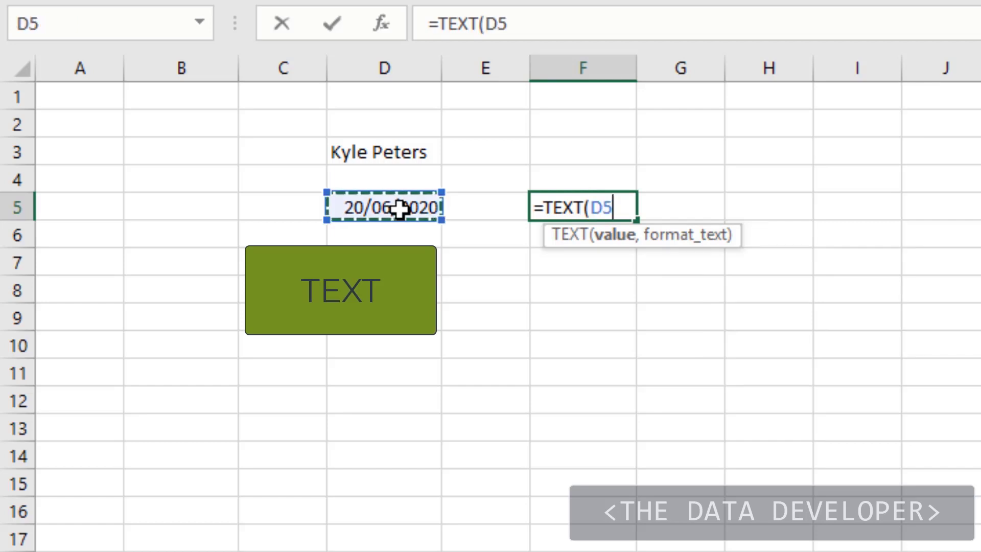
type(",")
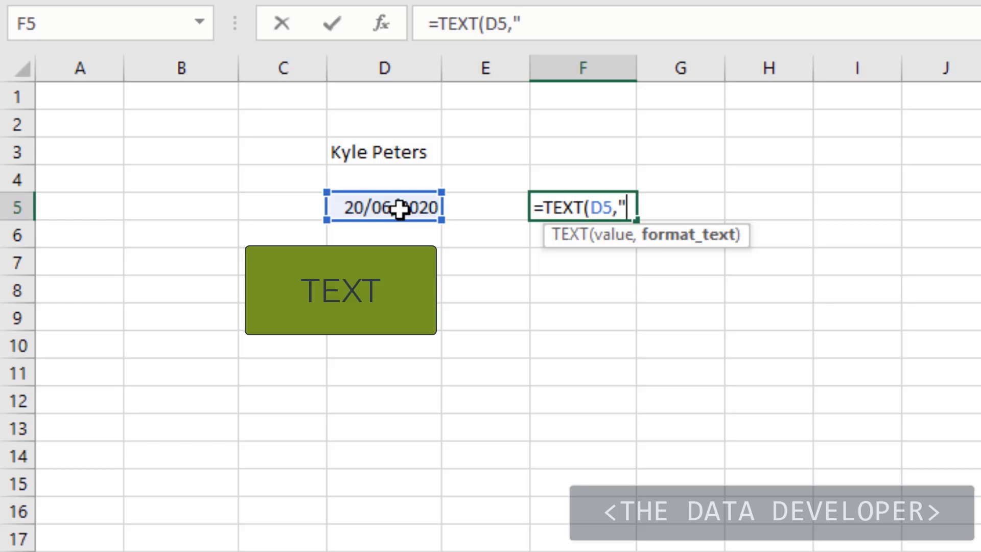
type("dd")
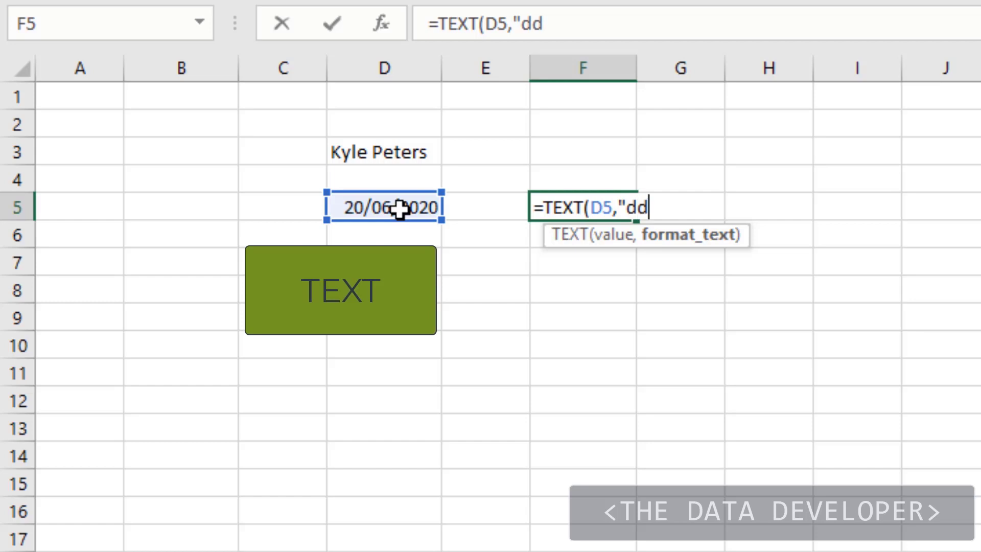
type("dd")
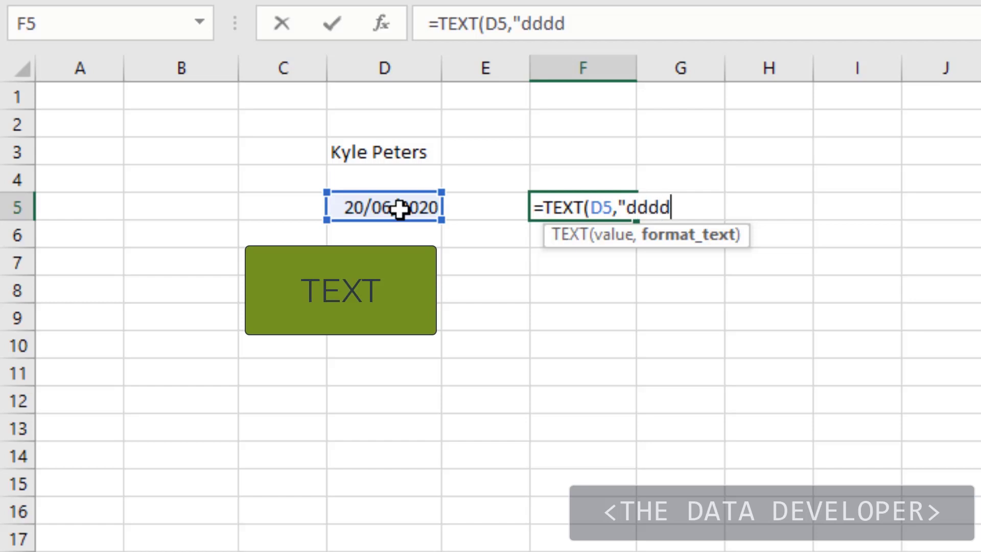
type("\")")
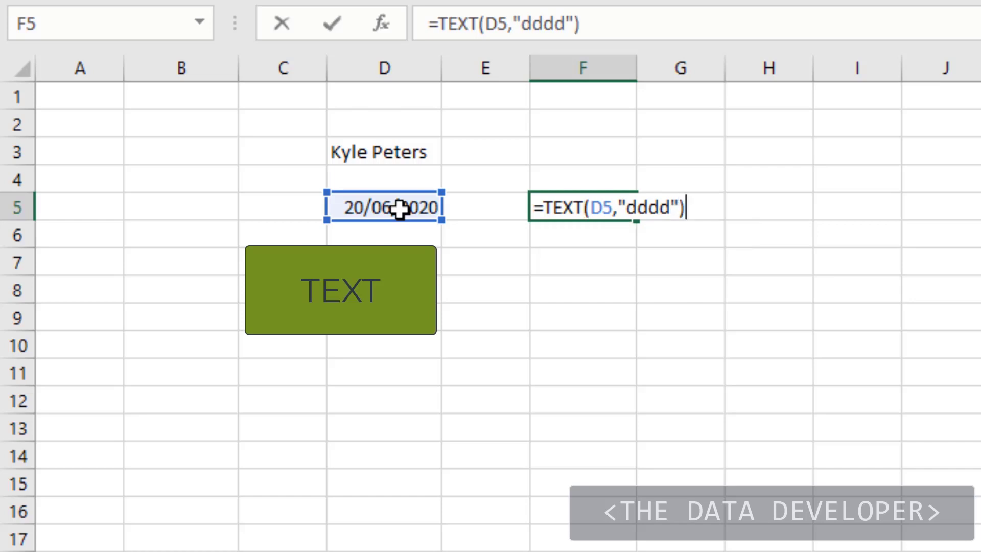
key("Return")
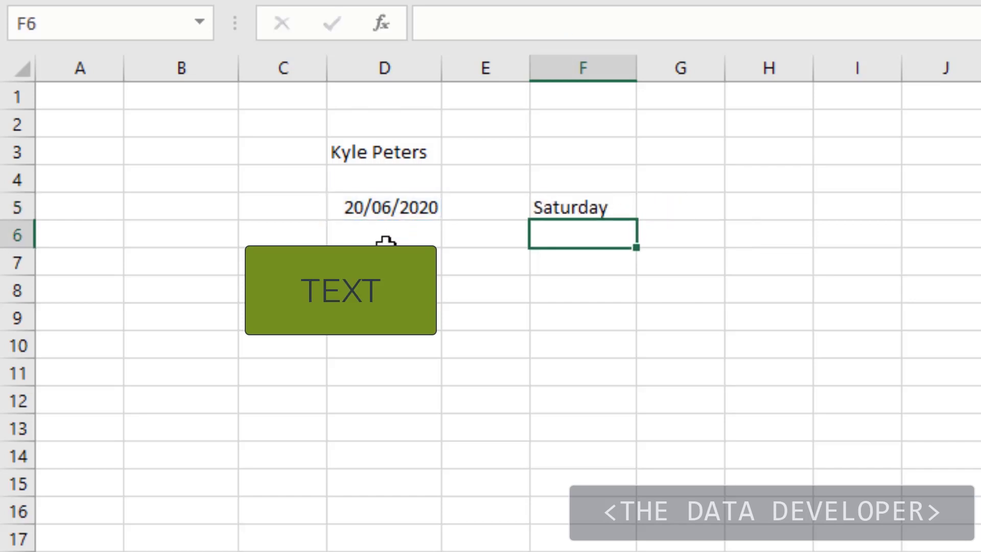
- Change the date in D5 to 21/06/2020
left_click(397, 211)
left_click(443, 23)
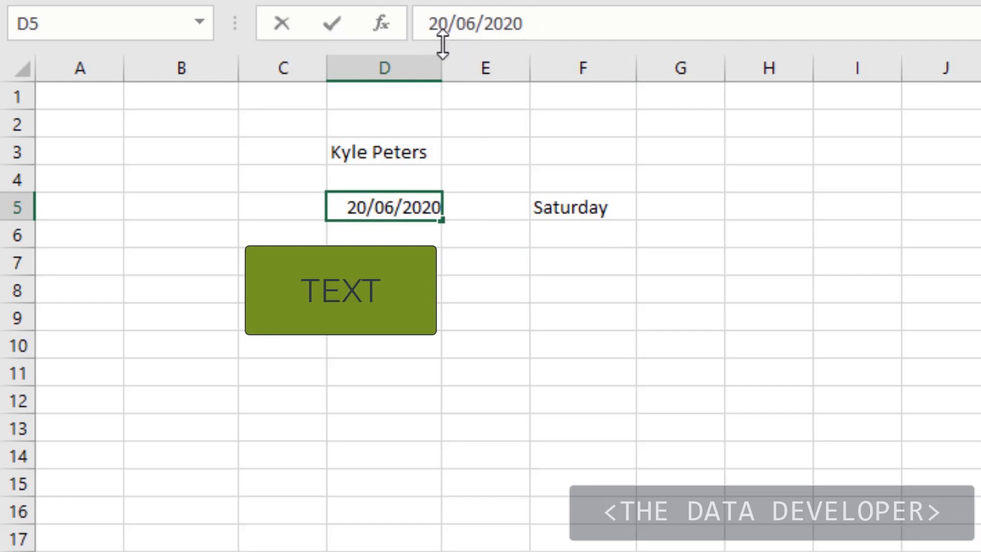
key("BackSpace")
type("1")
key("Return")
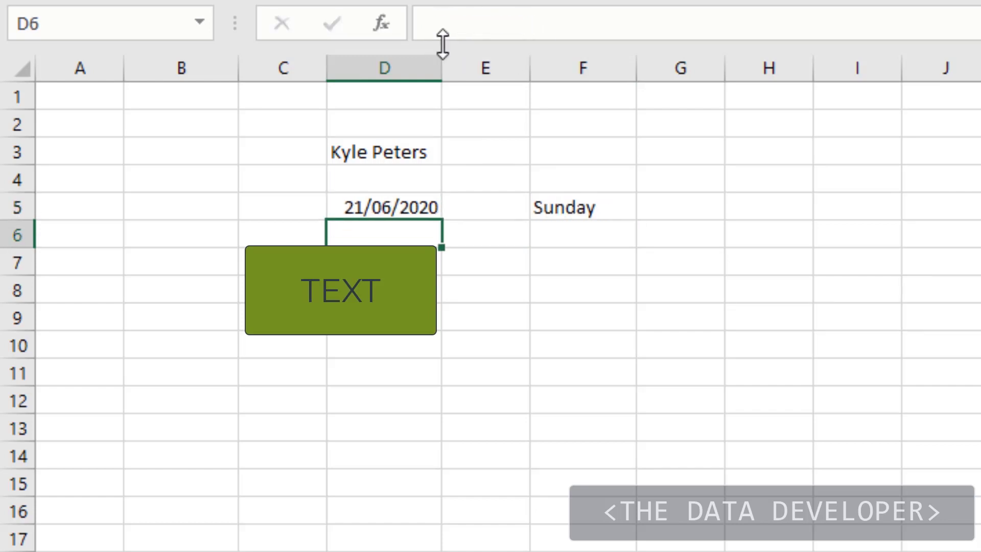
- Check the TEXT formula in F5 and clear it from the cell
left_click(572, 209)
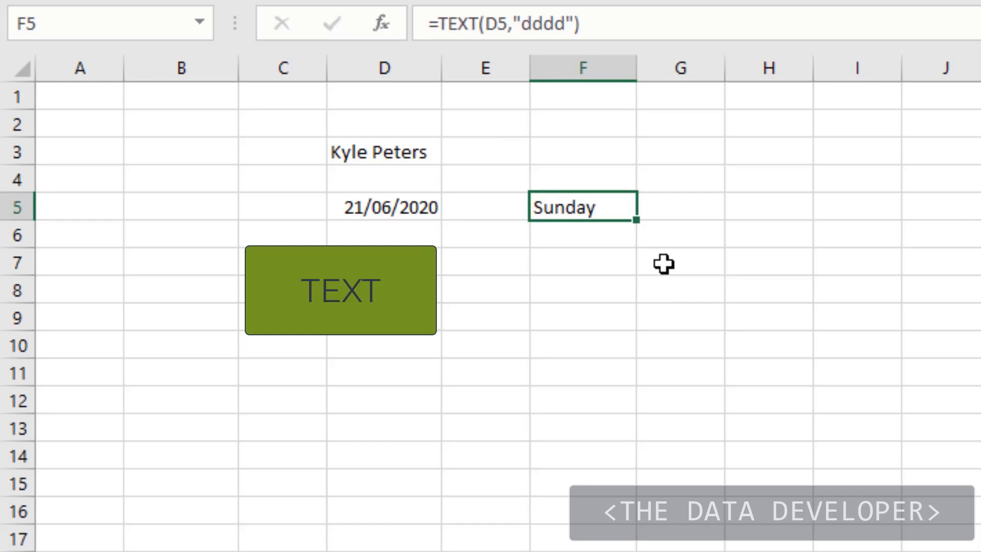
left_click(715, 234)
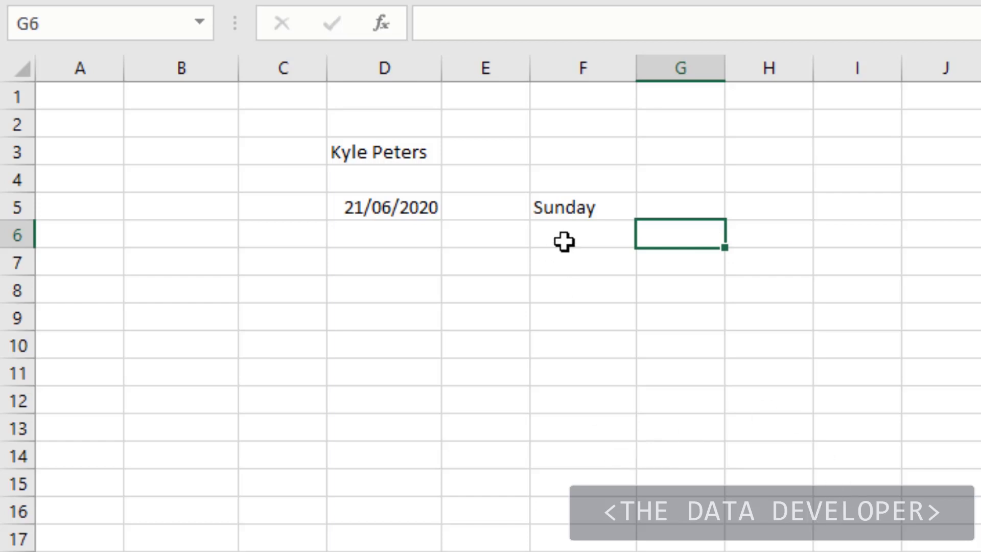
left_click(581, 211)
key("Delete")
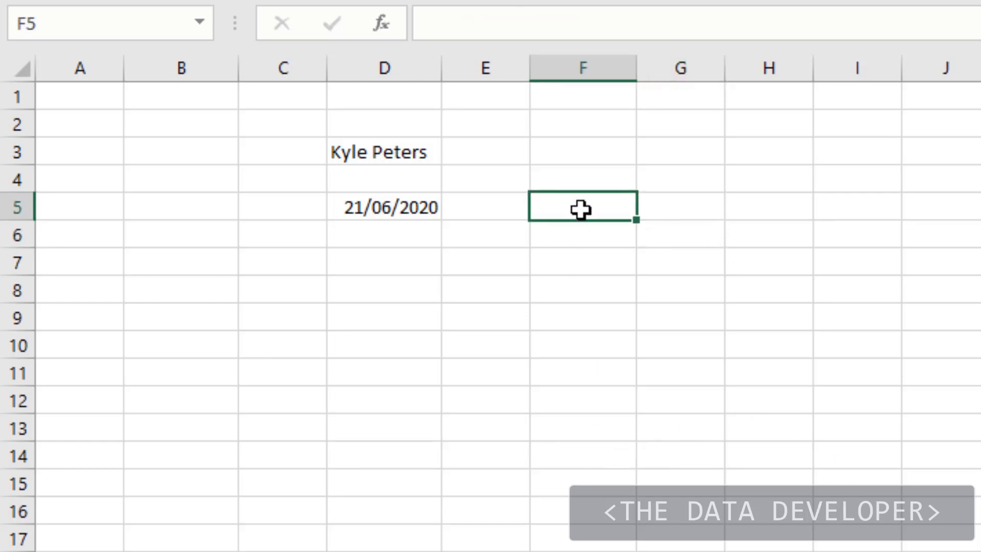
- Examine the invoice numbers in column A and the dates in column B of the invoice table
left_click(661, 236)
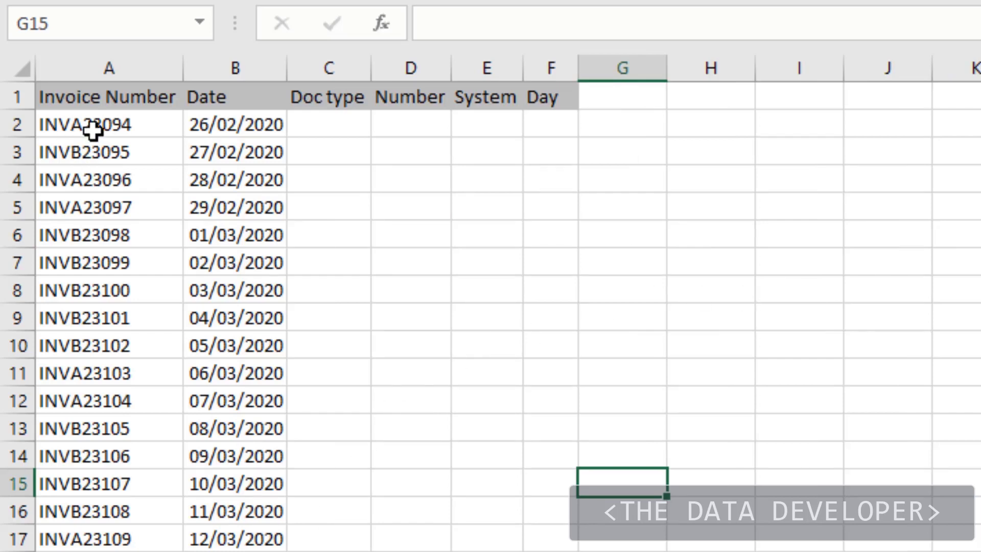
left_click_drag(98, 132, 97, 542)
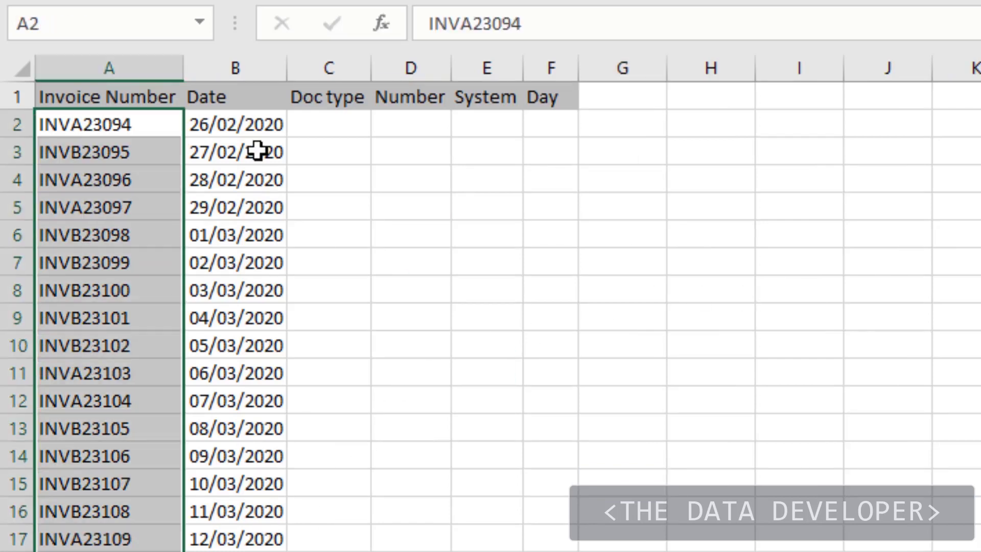
left_click_drag(240, 126, 230, 551)
left_click(784, 283)
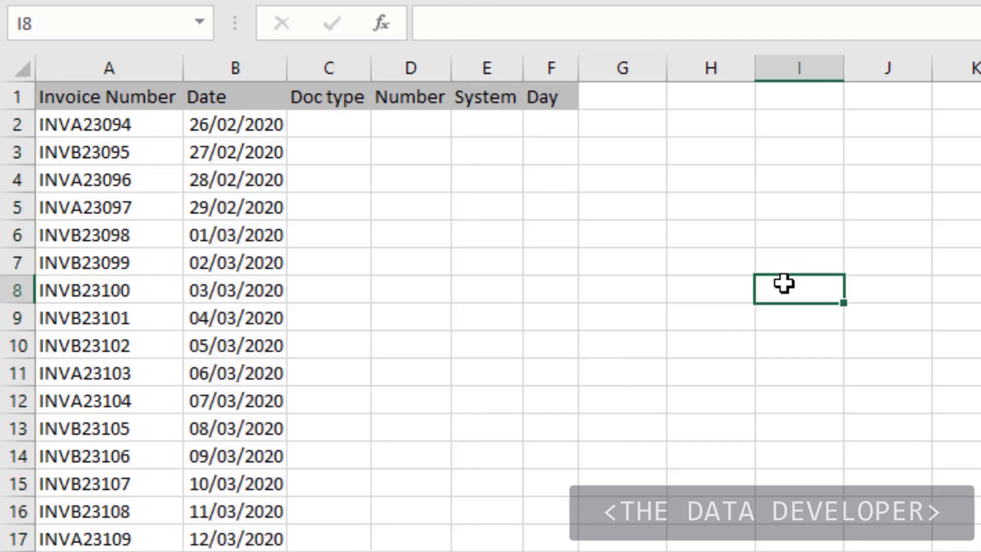
left_click(112, 125)
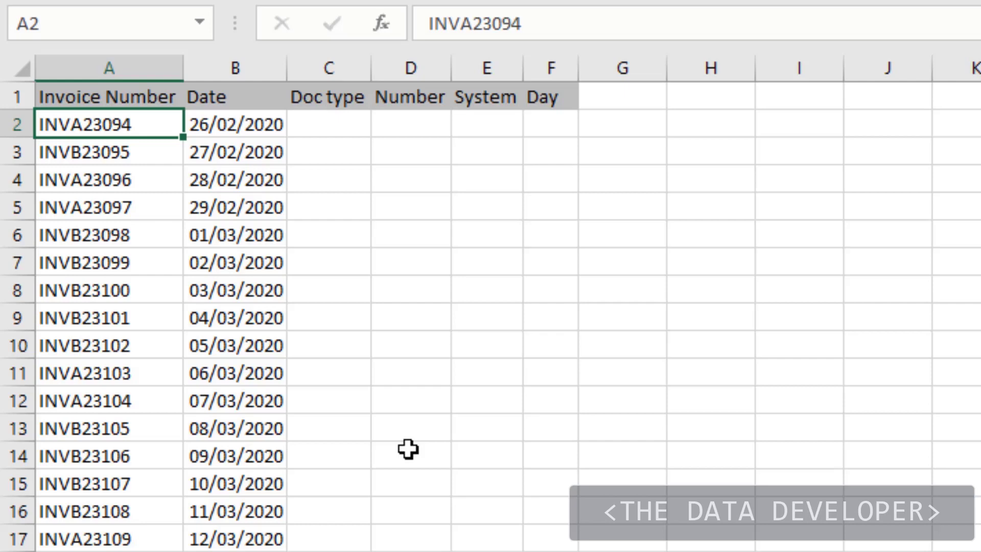
- Extract the document type with =LEFT(A2,3) in C2 and fill the formula down the Doc type column
left_click(344, 121)
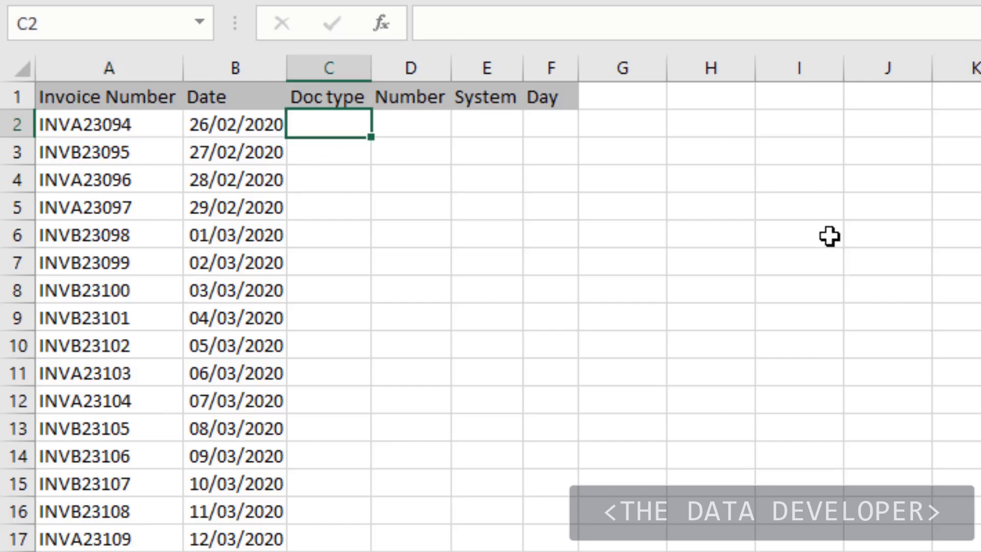
type("=le")
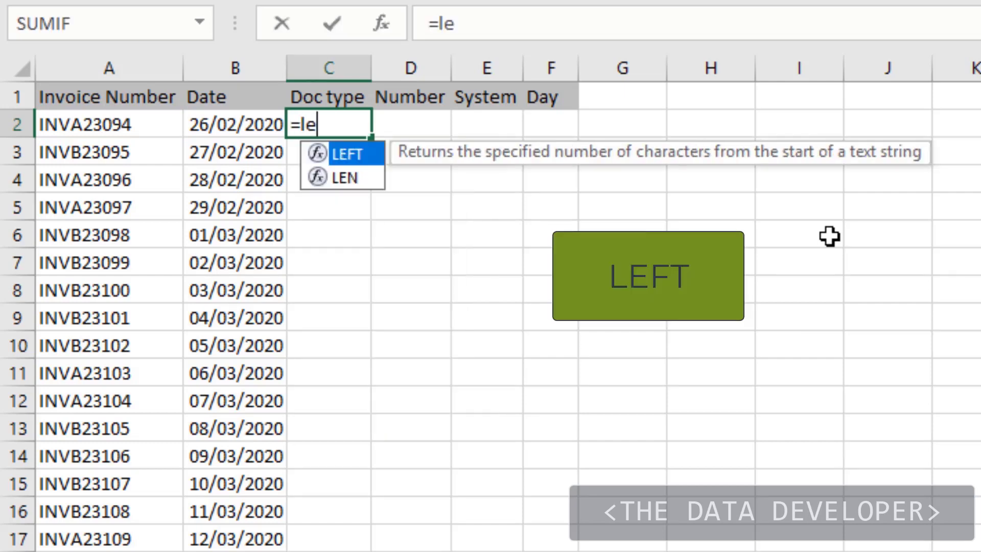
type("ft(")
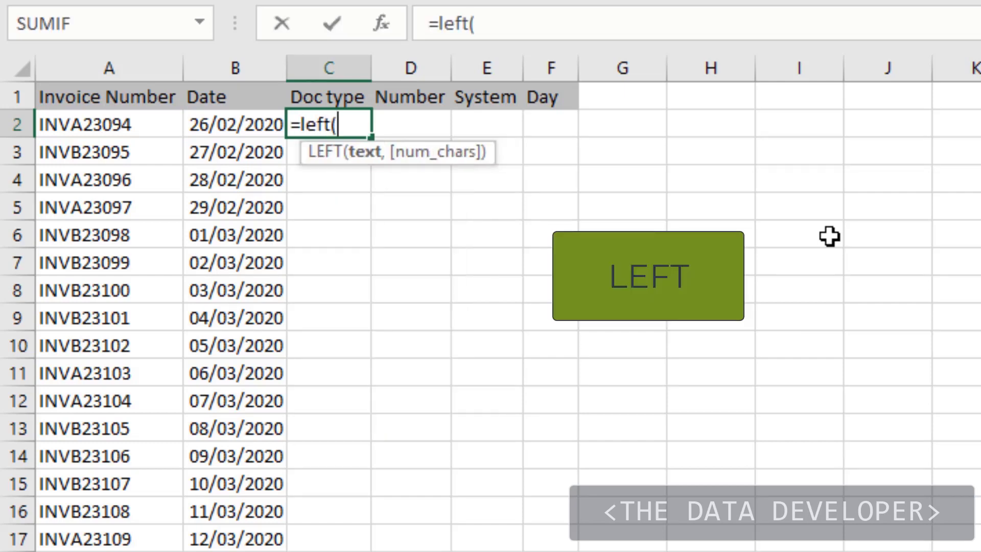
left_click(60, 125)
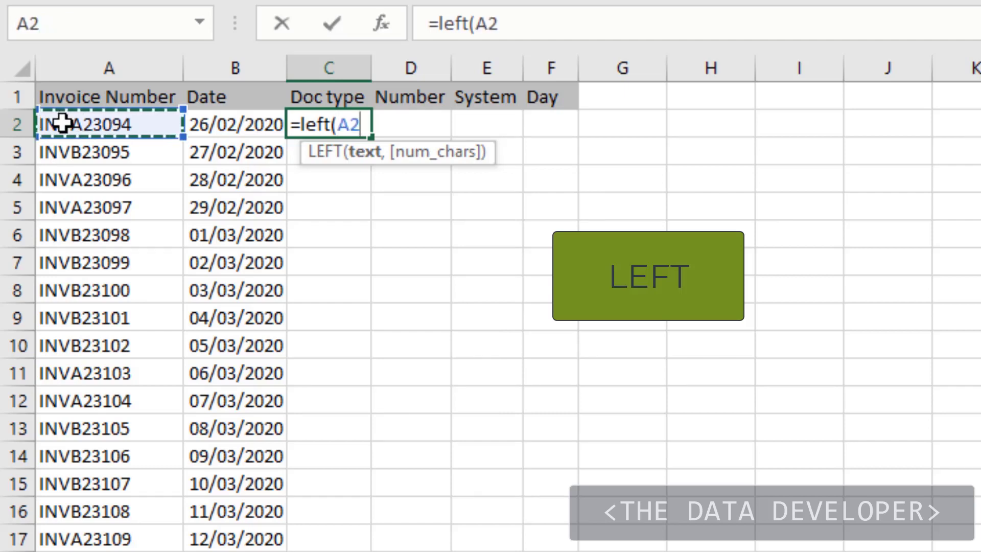
type(",")
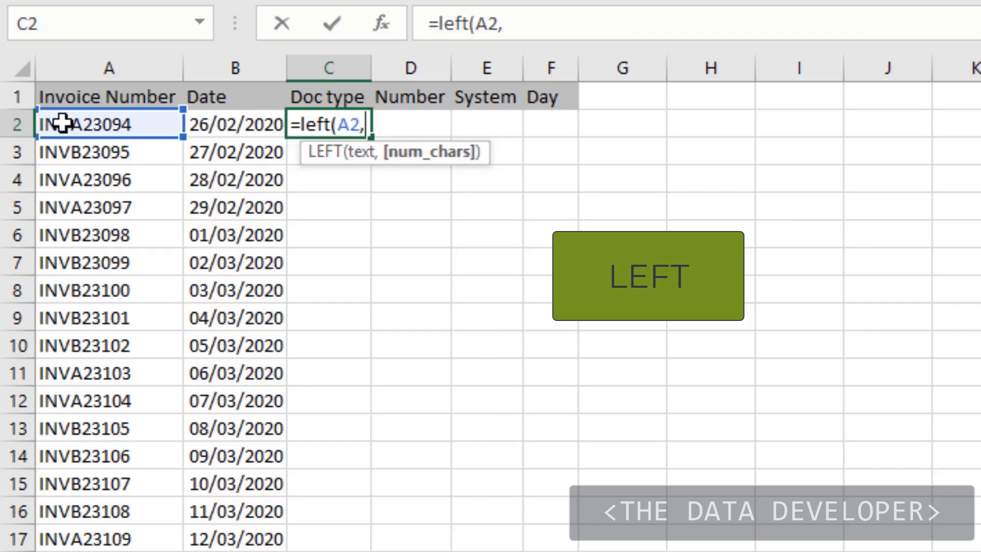
type("3)")
key("Return")
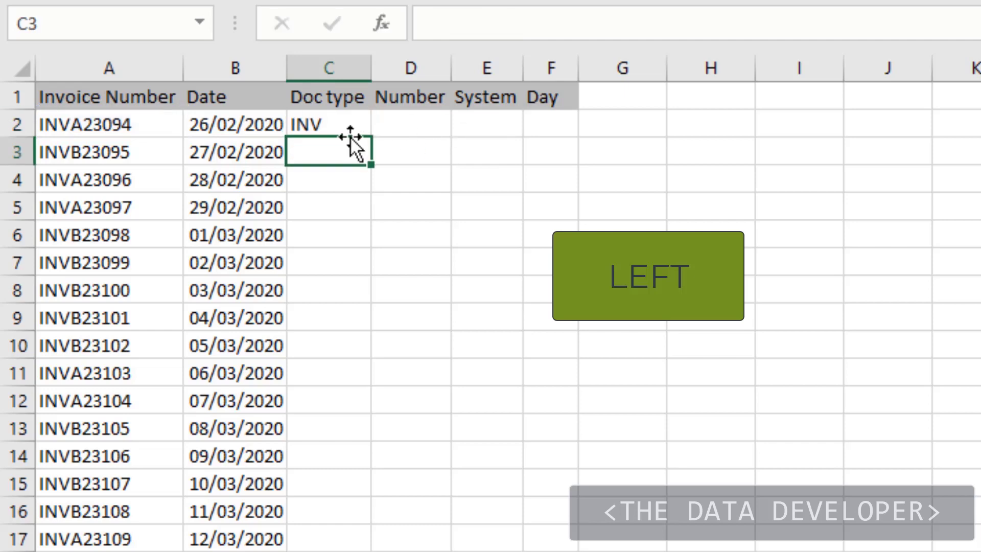
left_click(345, 123)
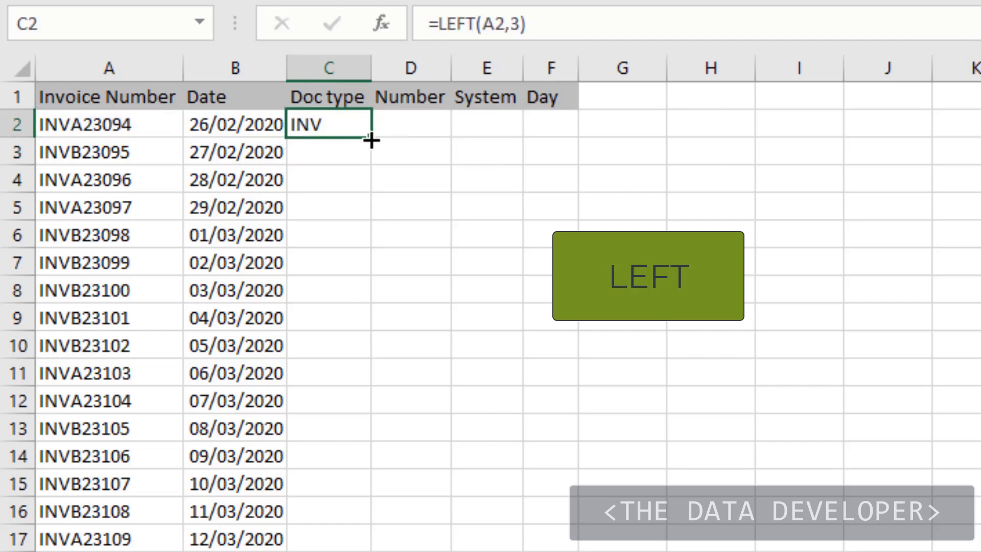
double_click(370, 140)
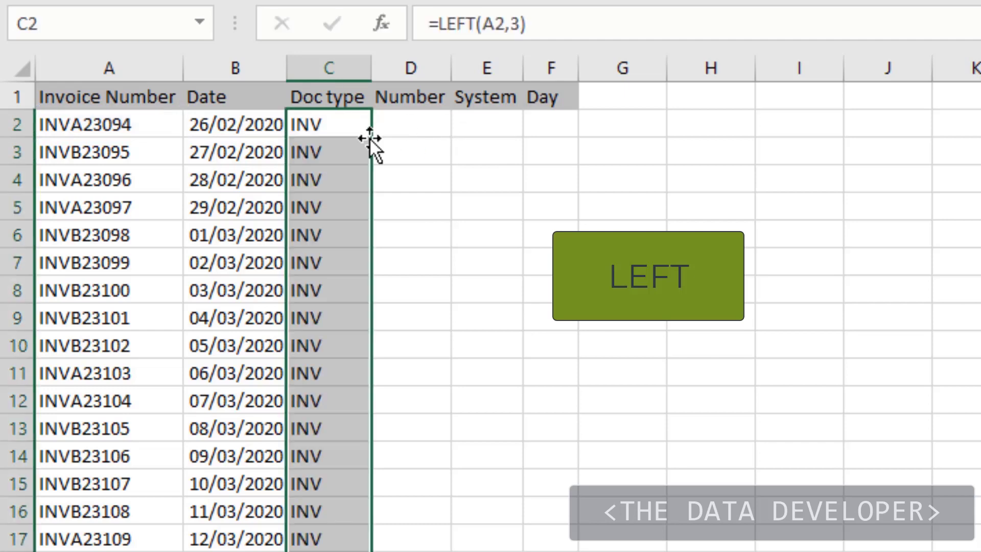
- Extract the invoice's numeric part with =RIGHT(A2,5) in D2 and fill the formula down the Number column
left_click(396, 131)
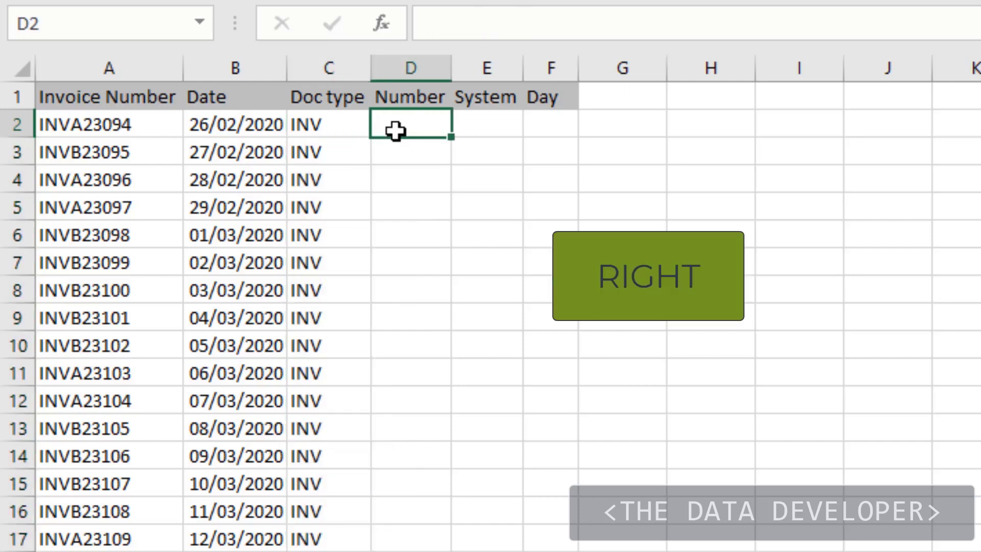
type("=r")
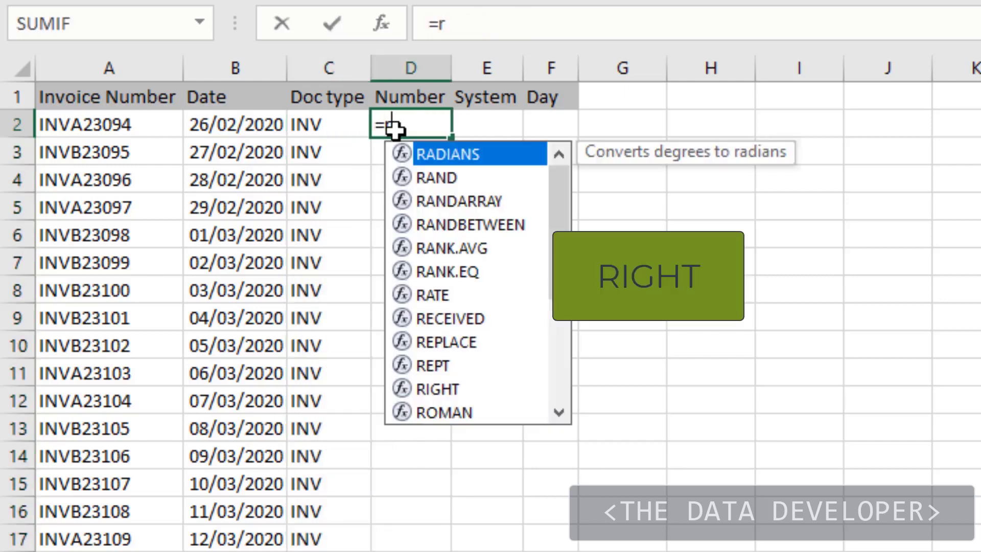
type("i")
key("Tab")
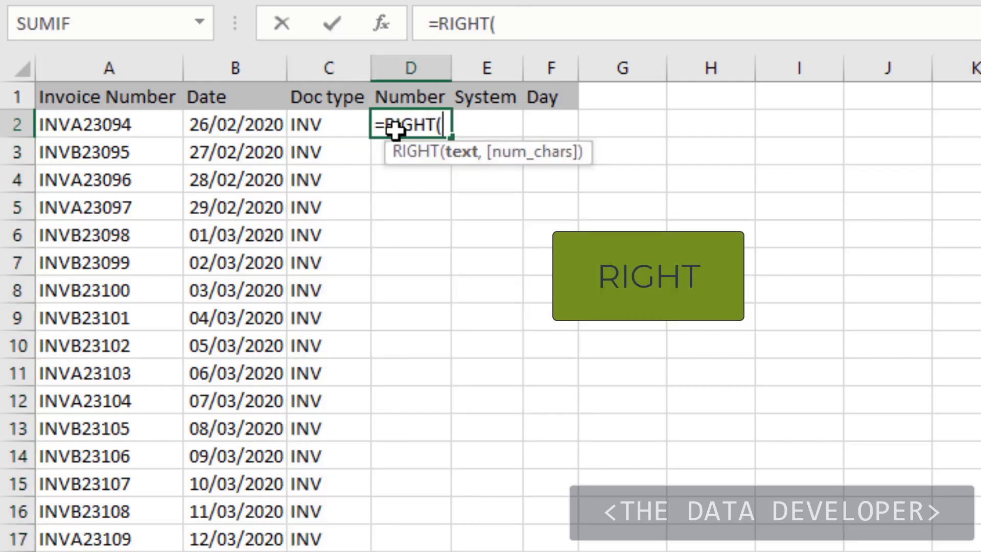
left_click(75, 131)
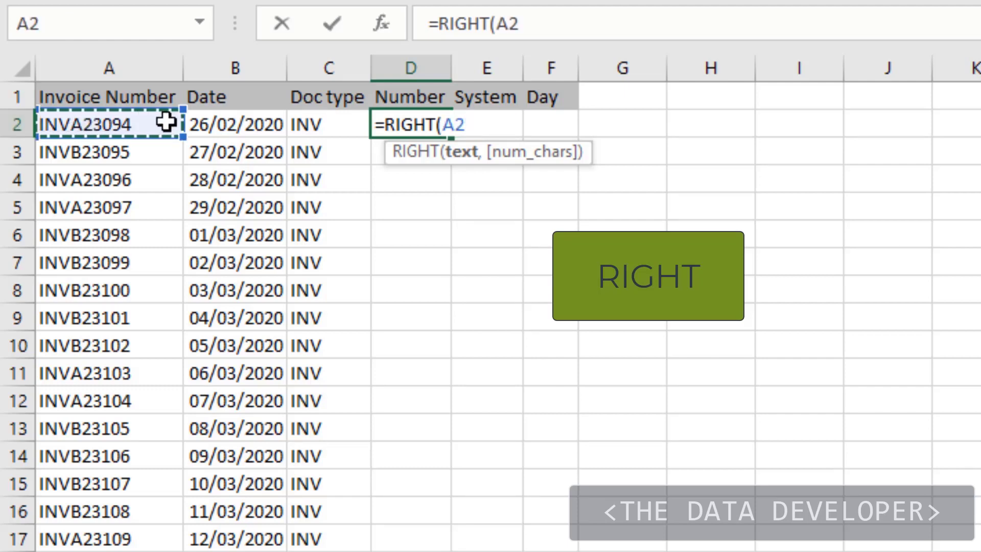
type(",5")
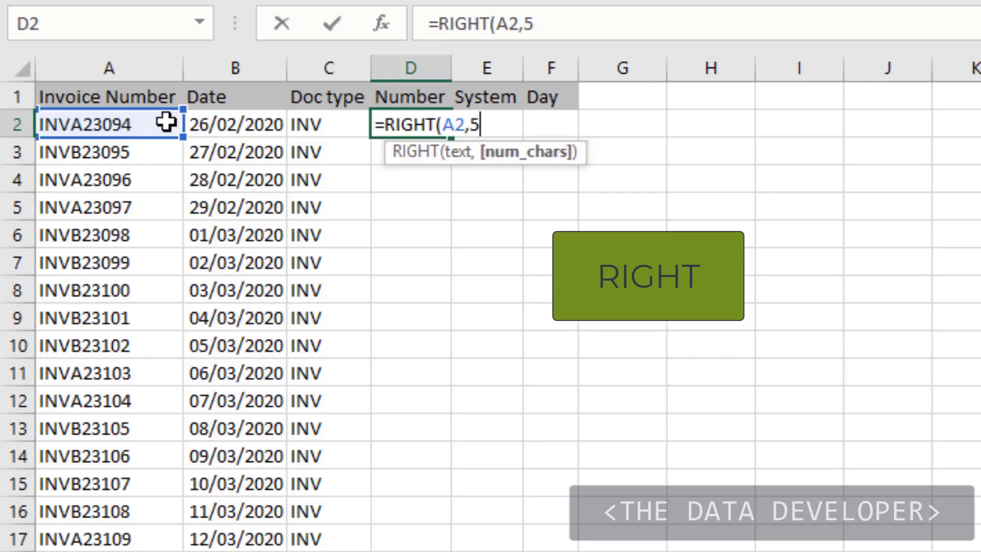
type(")")
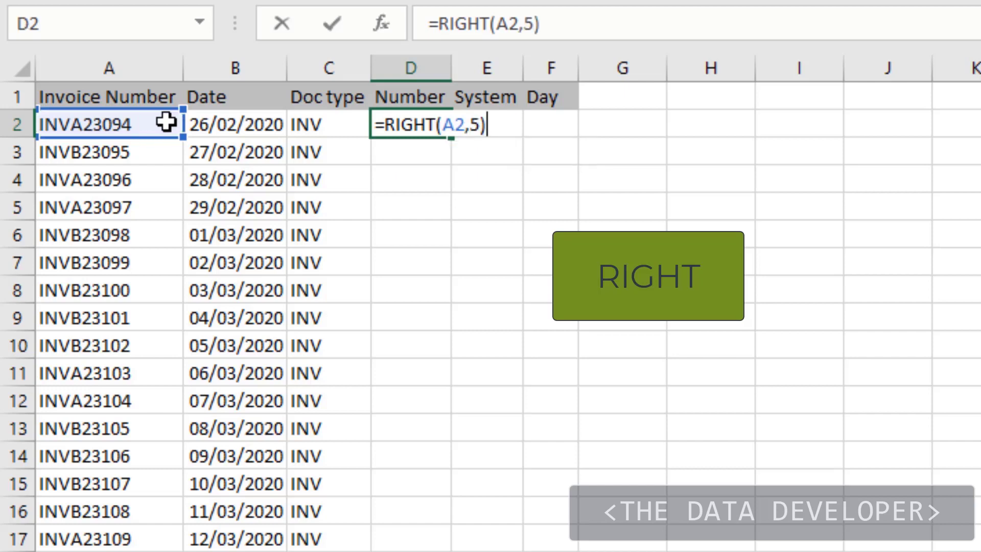
key("Return")
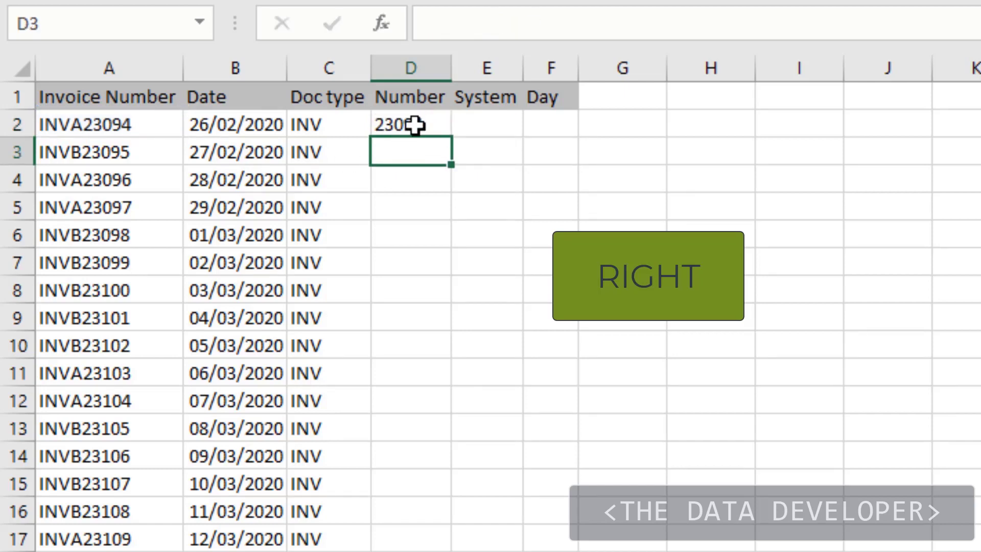
left_click(415, 125)
double_click(451, 137)
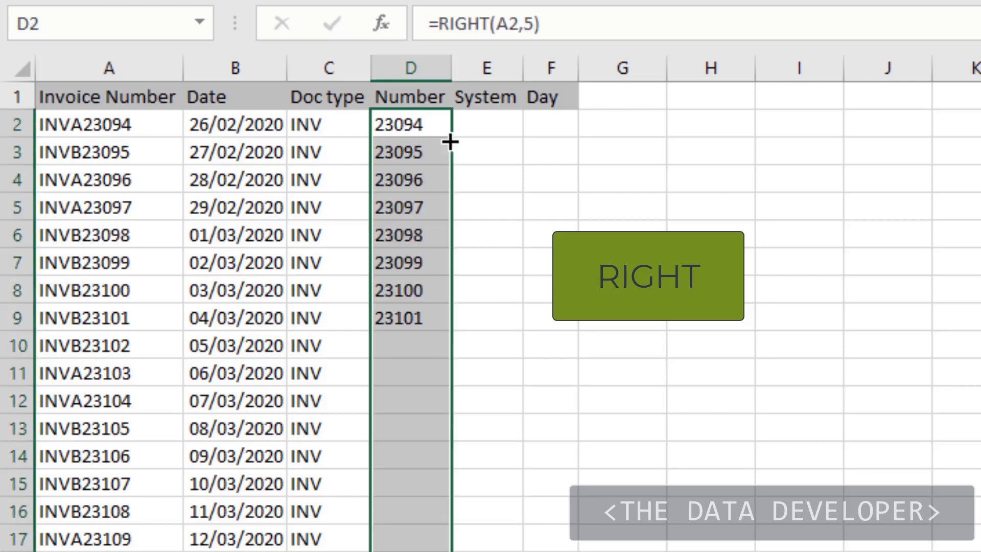
- Extract the system letter with =MID(A2,4,1) in E2 and fill the formula down the System column
left_click(476, 125)
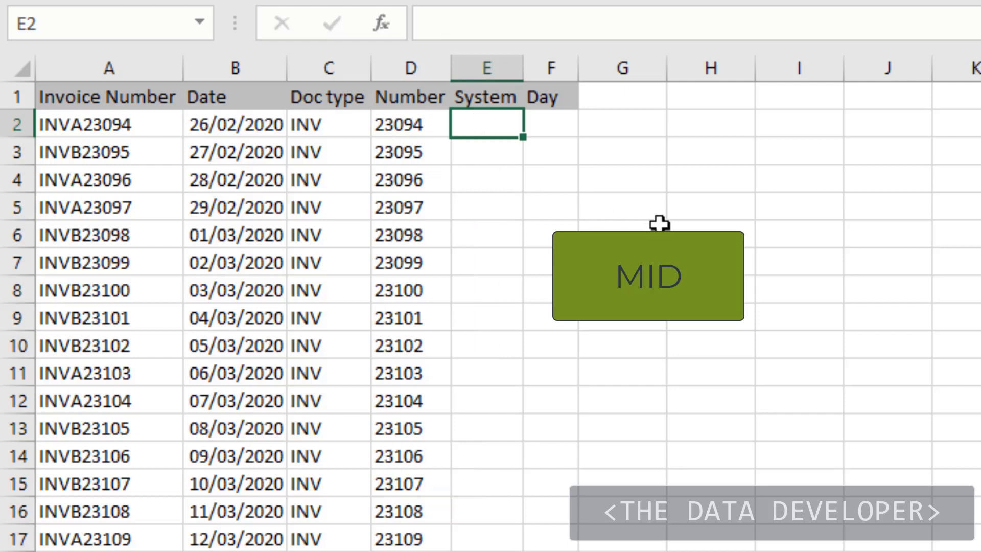
type("=mid")
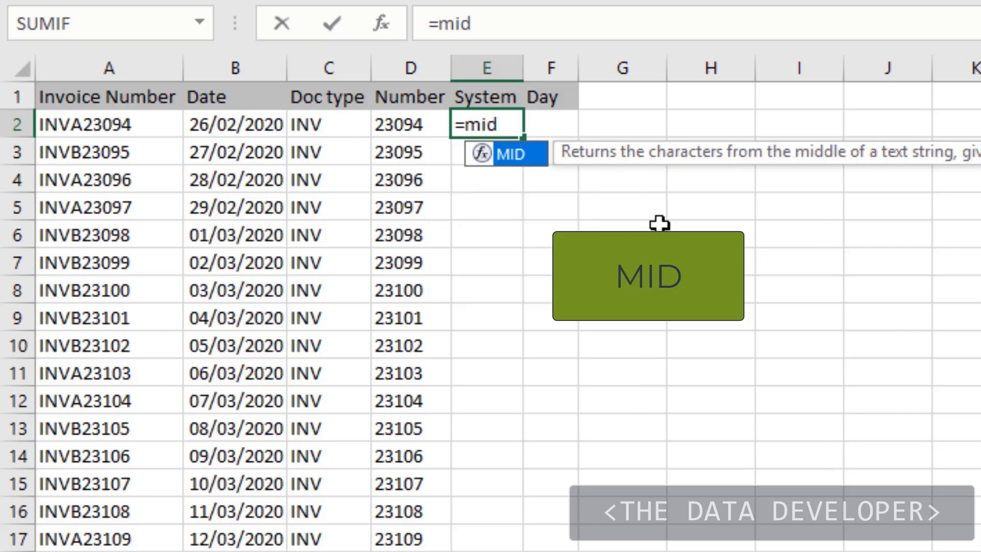
type("(")
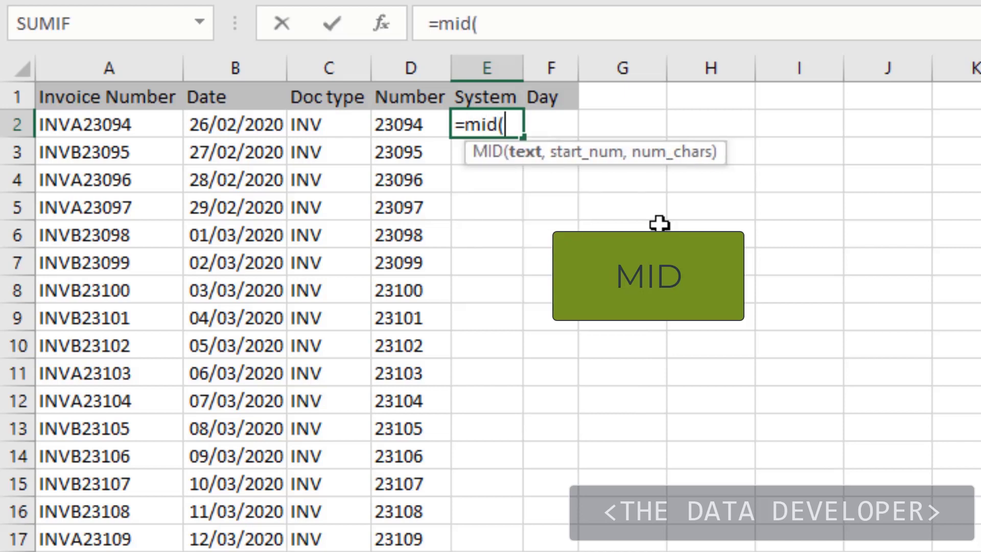
left_click(98, 127)
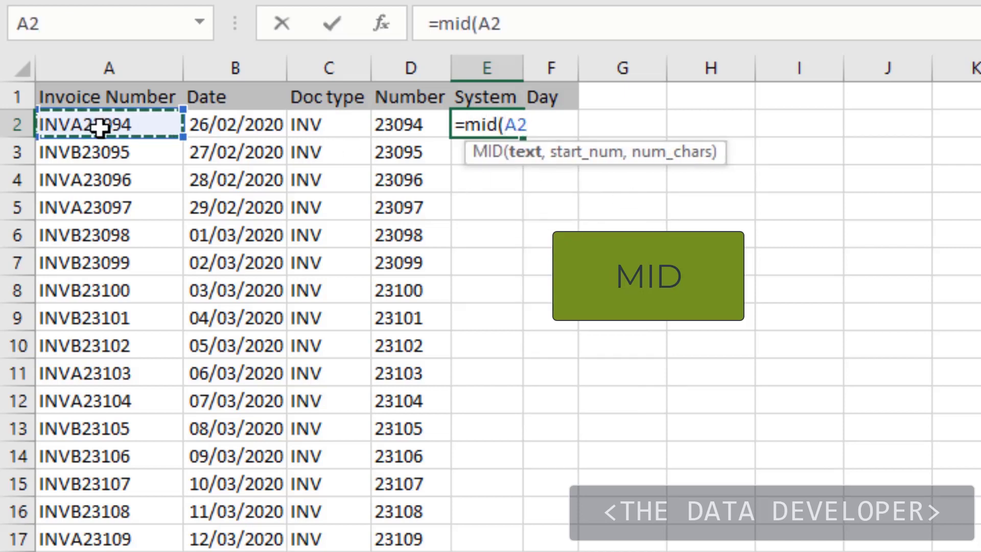
type(",4")
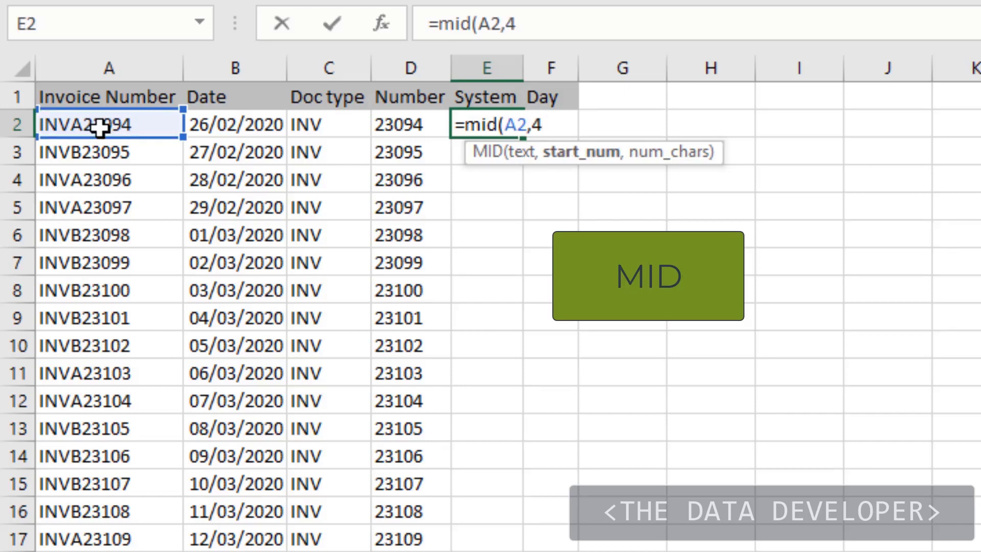
type(",")
type("1)")
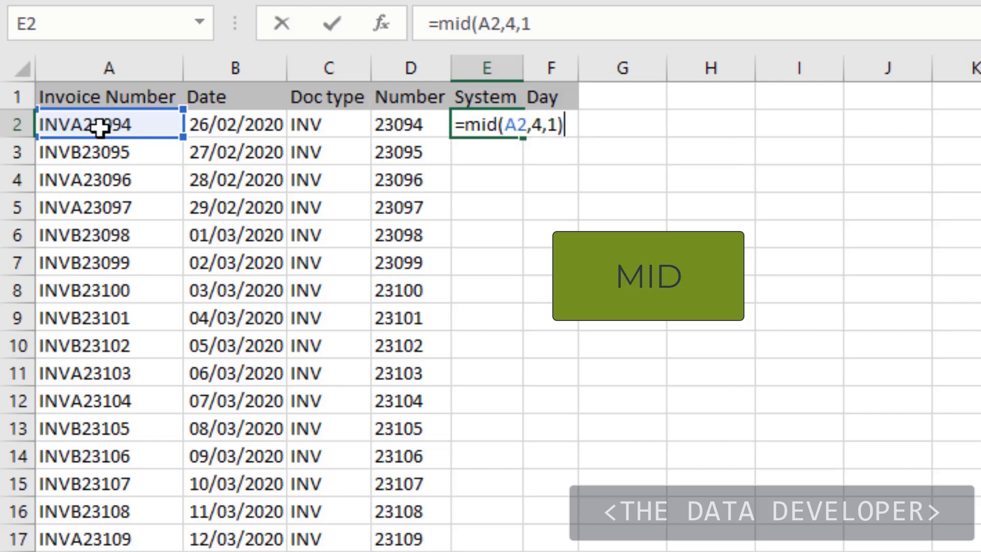
key("Return")
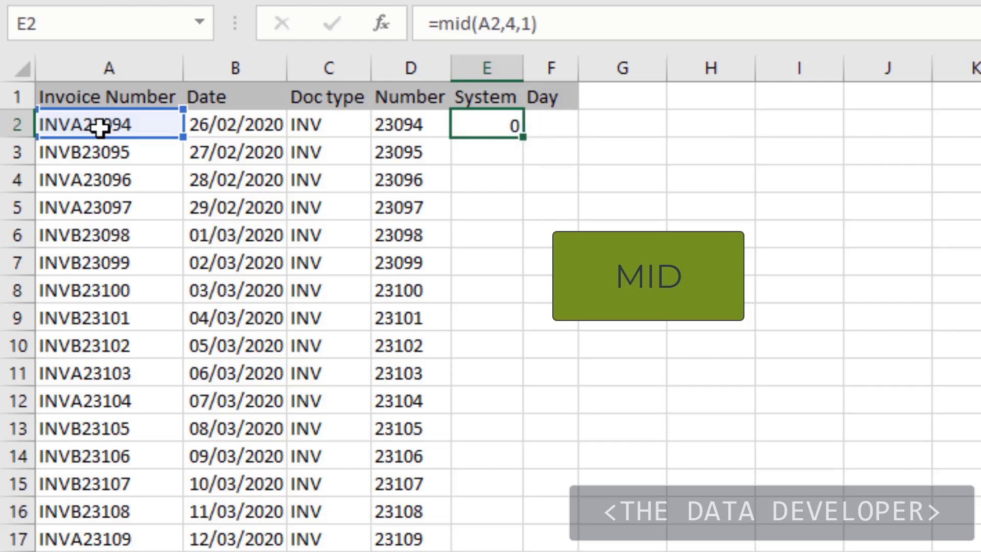
left_click(504, 133)
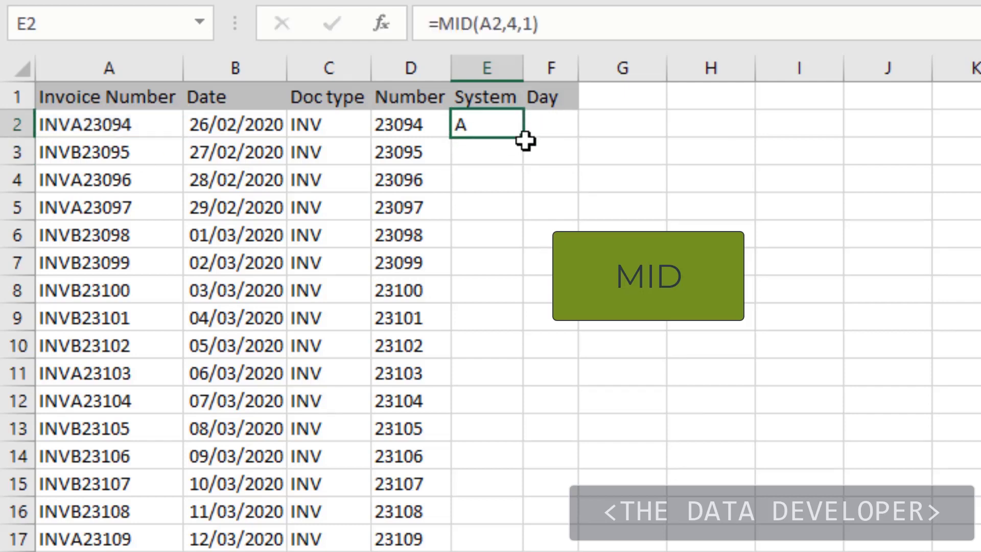
double_click(523, 140)
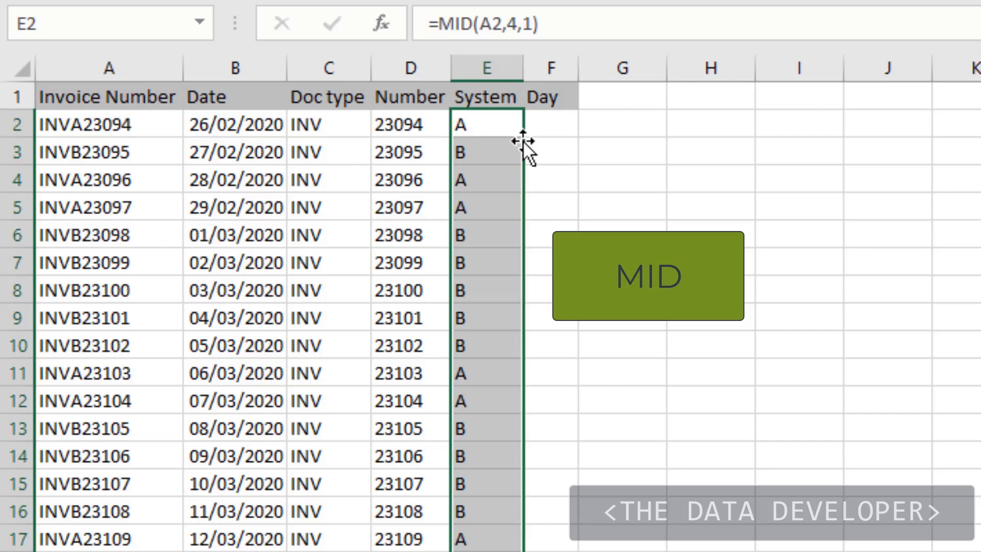
left_click(503, 379)
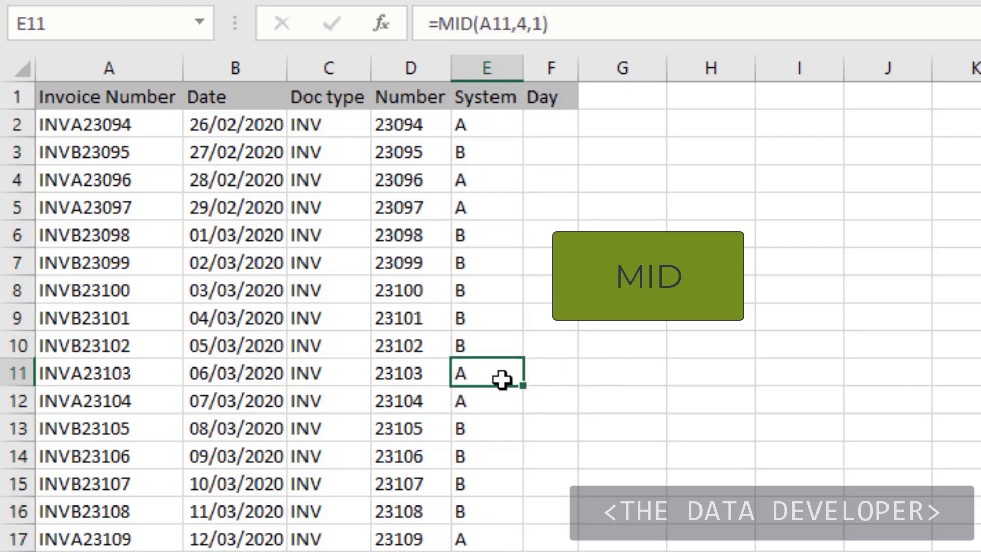
- Return the weekday name of the invoice date in F2 with =TEXT(B2,"dddd")
left_click(551, 128)
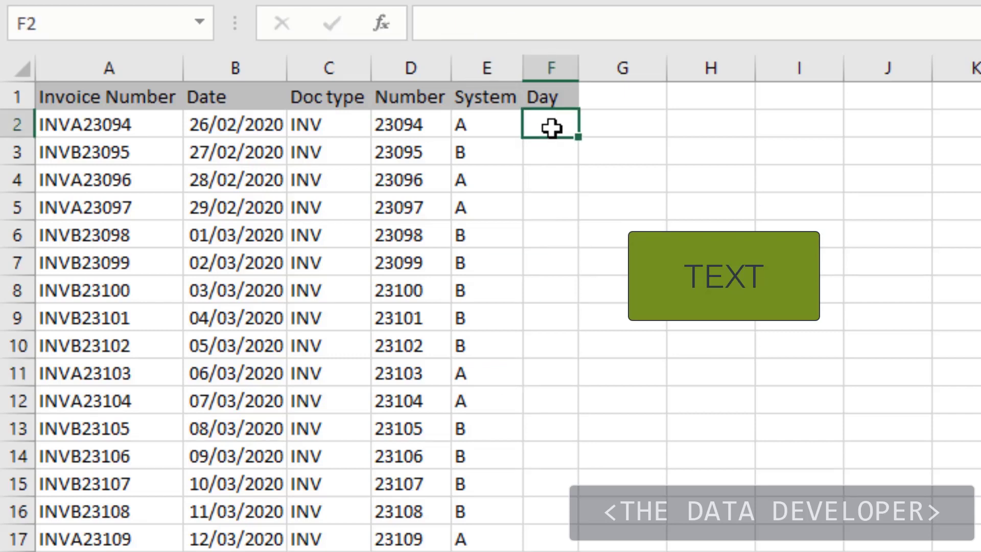
type("=")
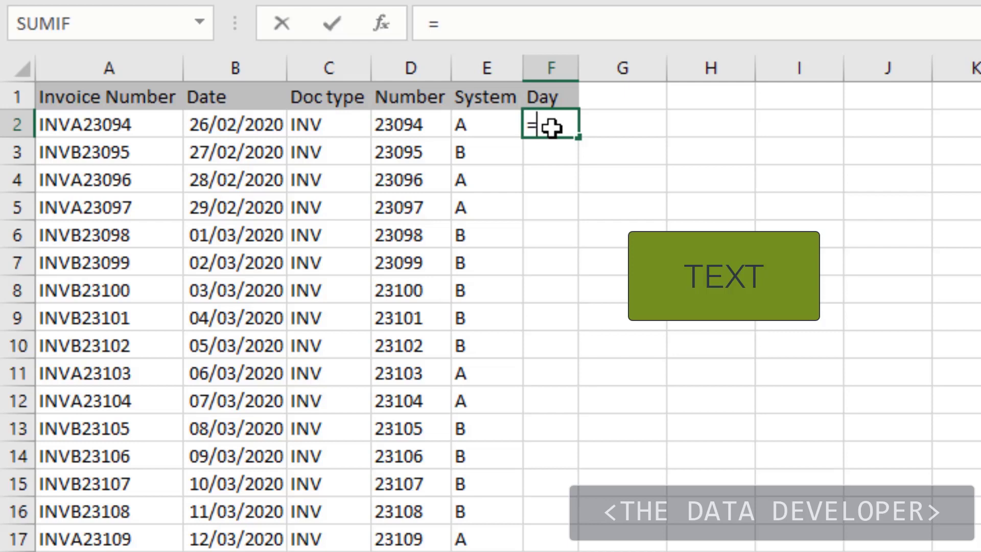
type("te")
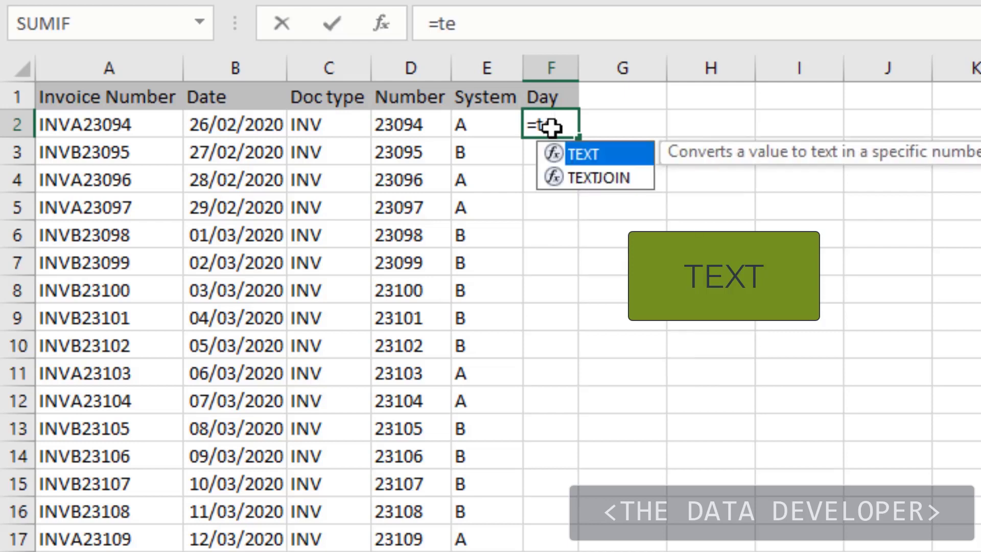
key("Tab")
left_click(240, 126)
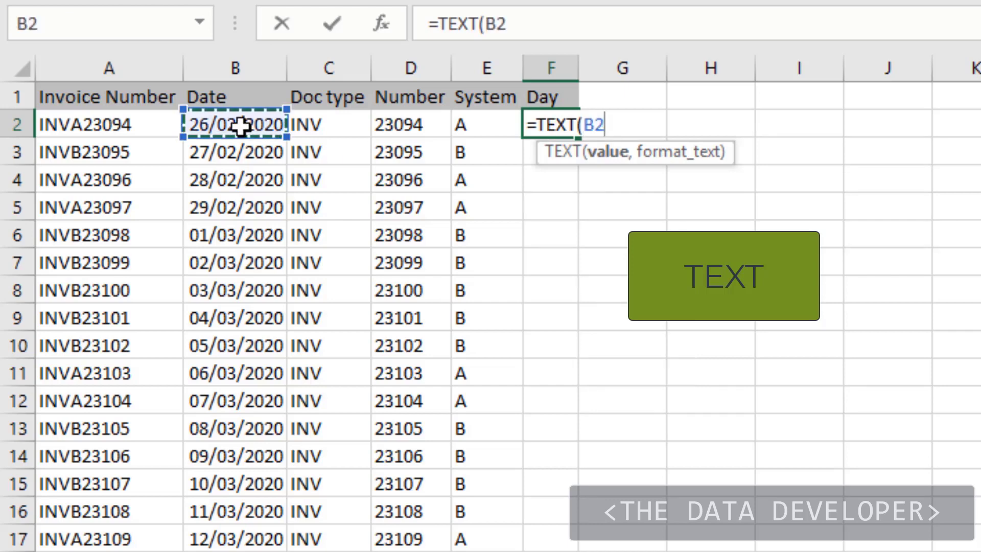
type(",")
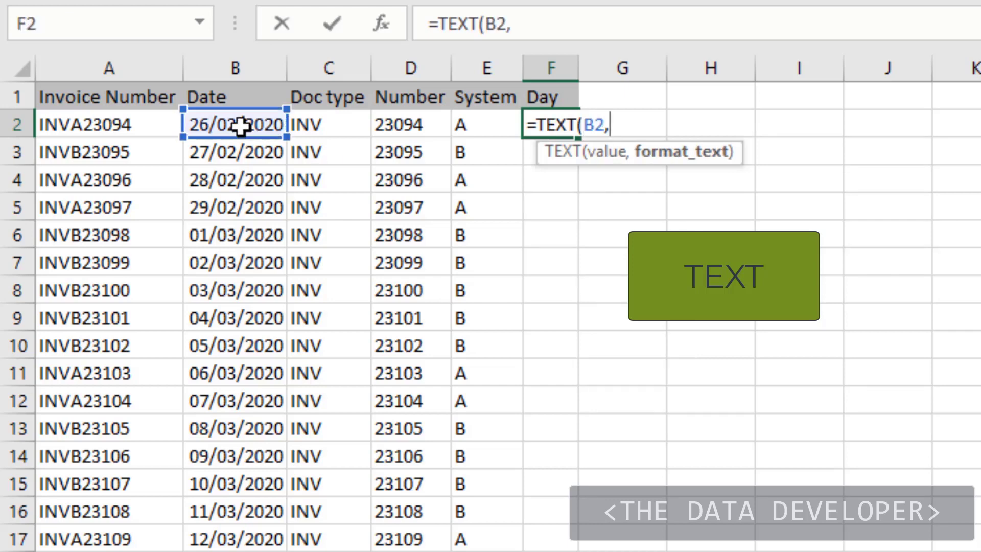
type("\"ddd")
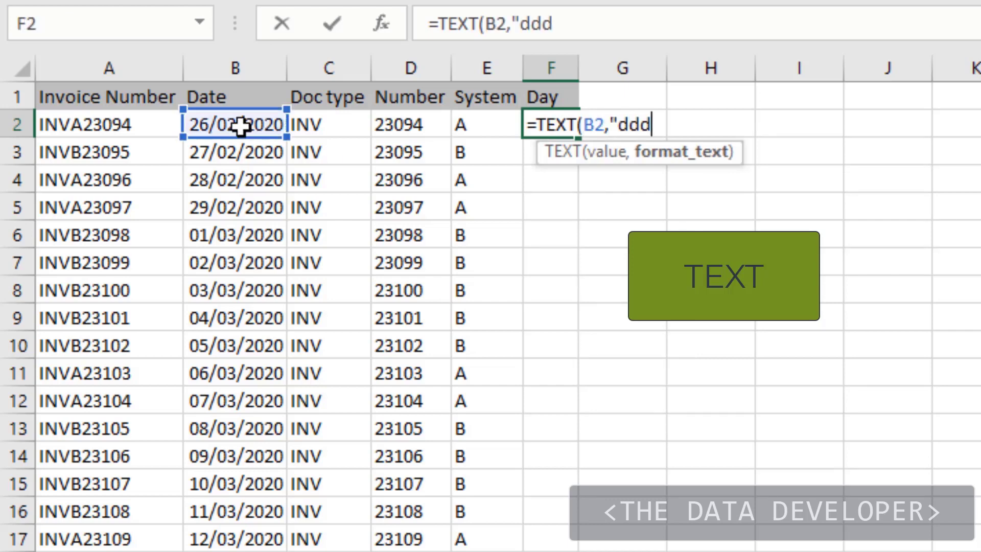
type("d\")")
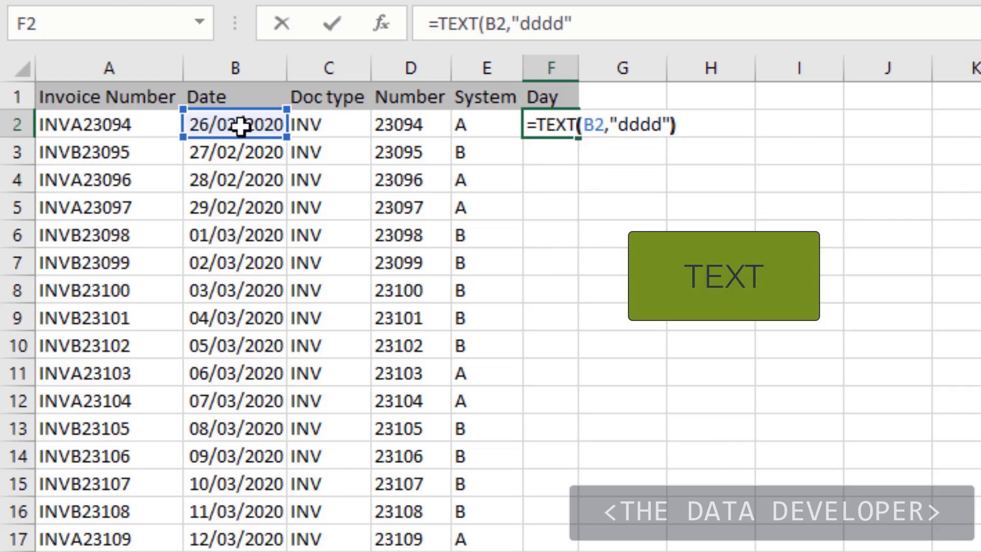
key("Return")
- Fill the weekday formula from F2 down the Day column and fit column F's width to its contents
left_click(567, 126)
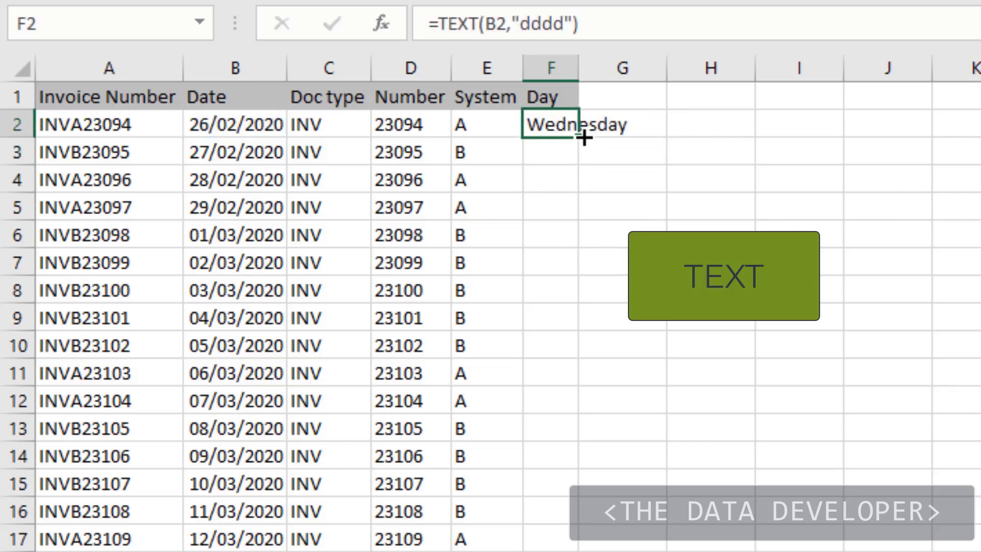
double_click(584, 137)
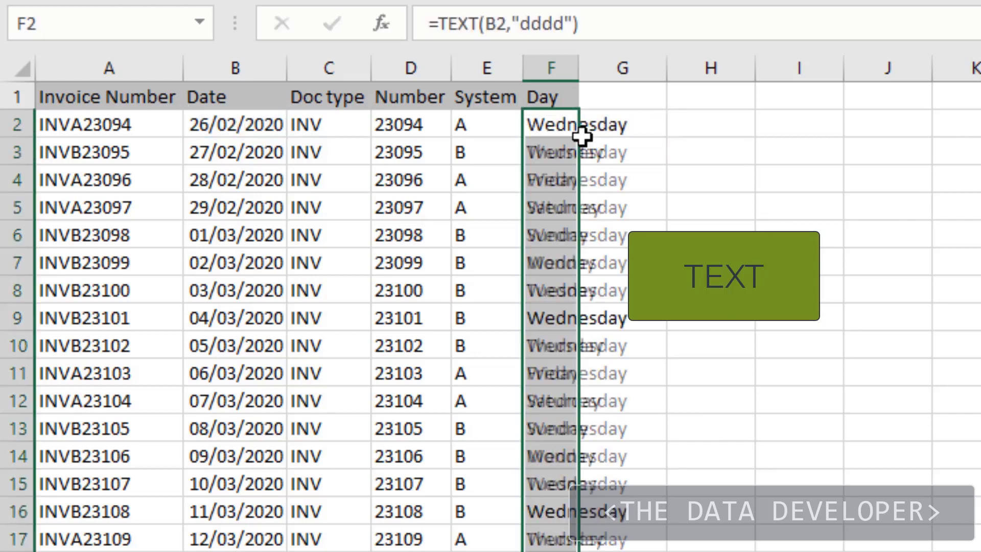
double_click(584, 77)
left_click(760, 141)
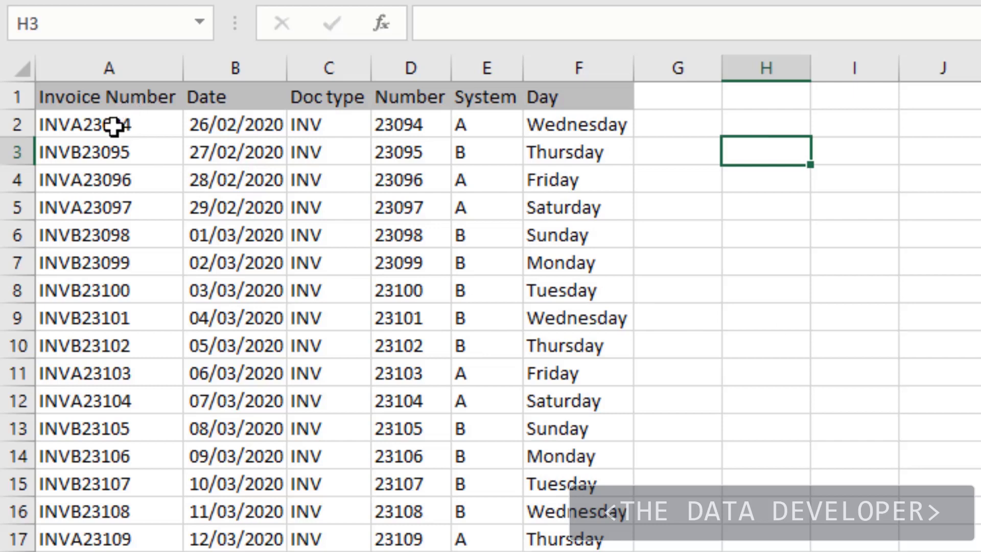
left_click_drag(113, 126, 76, 368)
left_click_drag(718, 125, 726, 124)
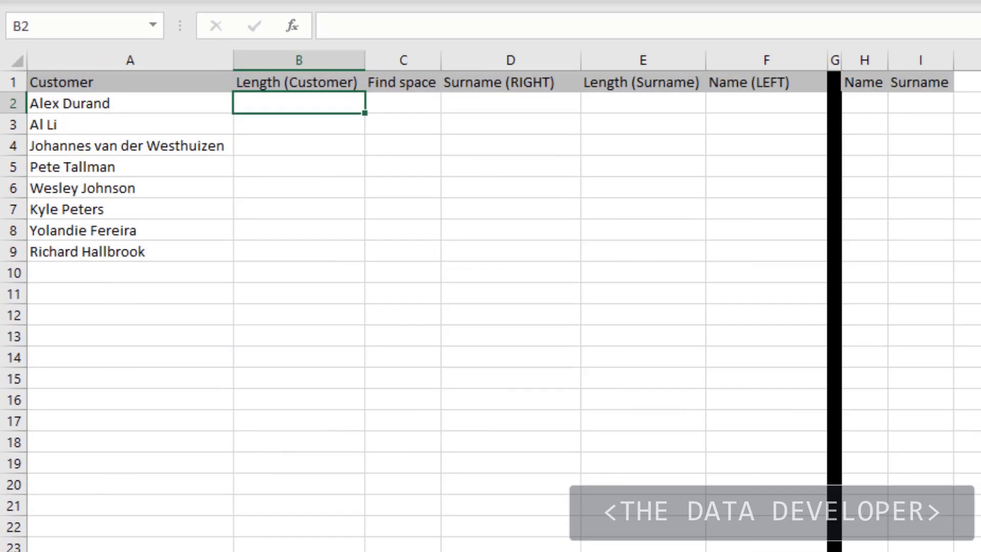
- Examine the full customer names in column A and the empty Name and Surname columns H and I
left_click(173, 342)
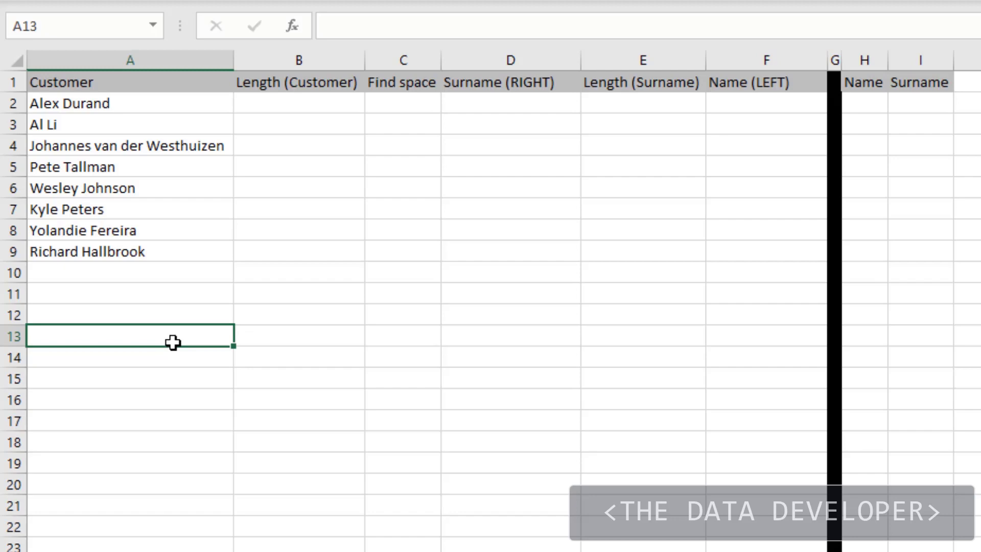
left_click(170, 147)
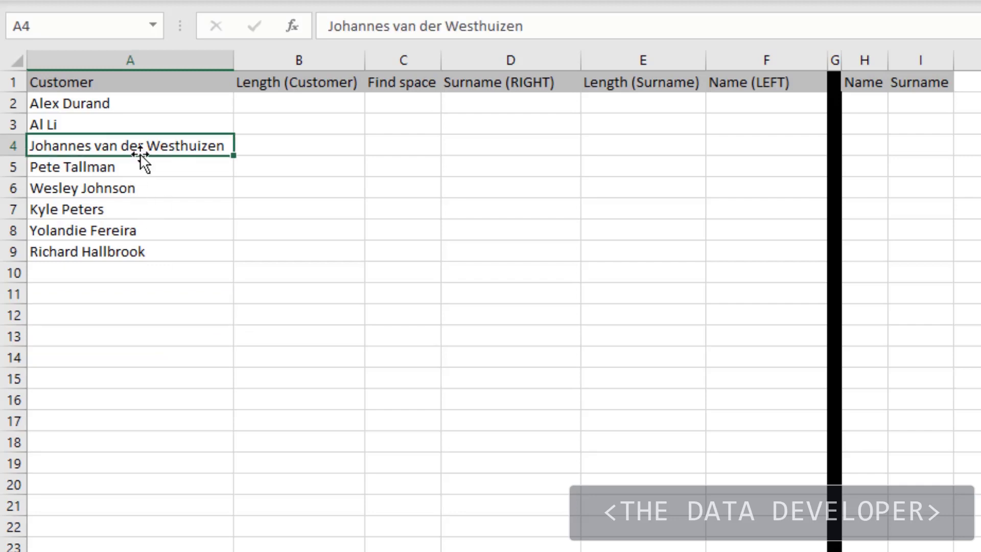
left_click(113, 123)
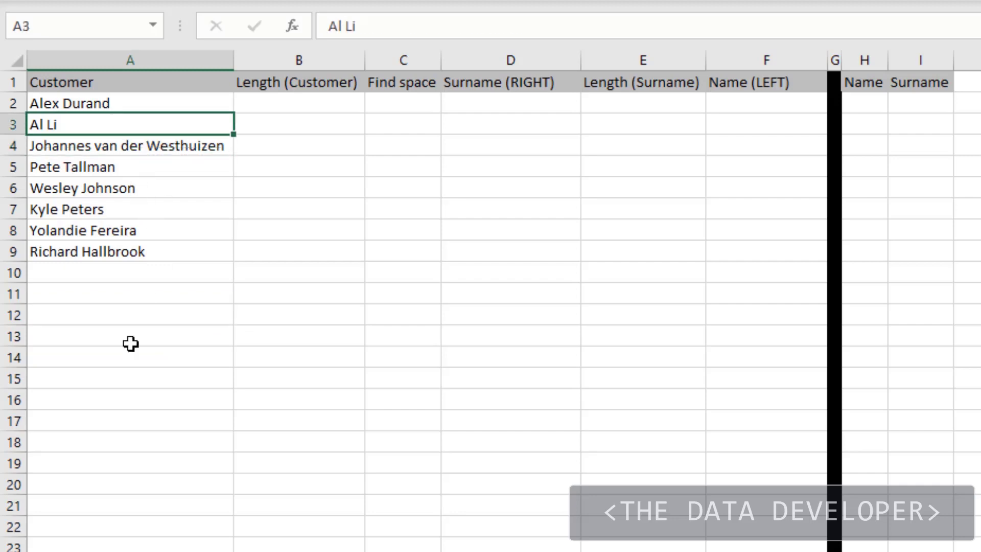
left_click(147, 296)
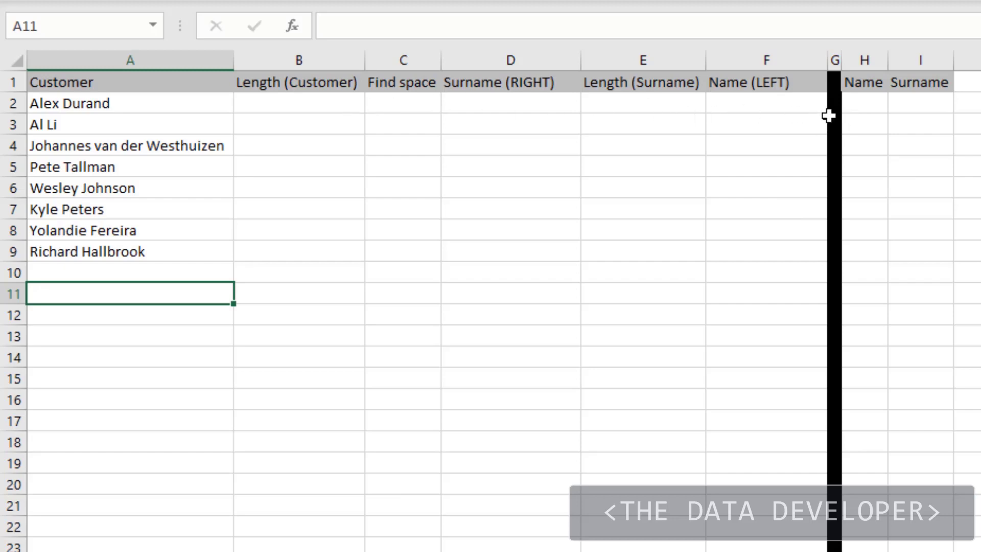
left_click(867, 108)
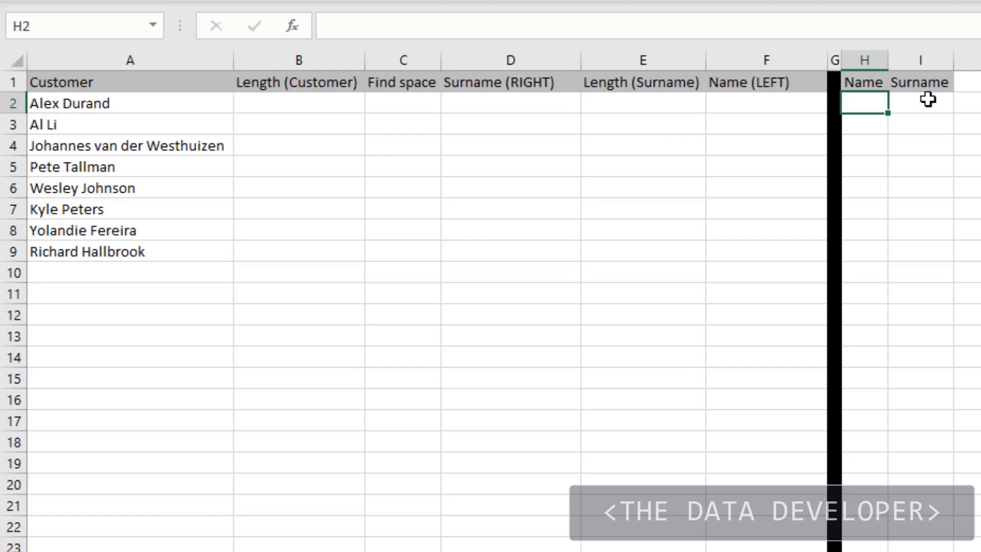
left_click(928, 100)
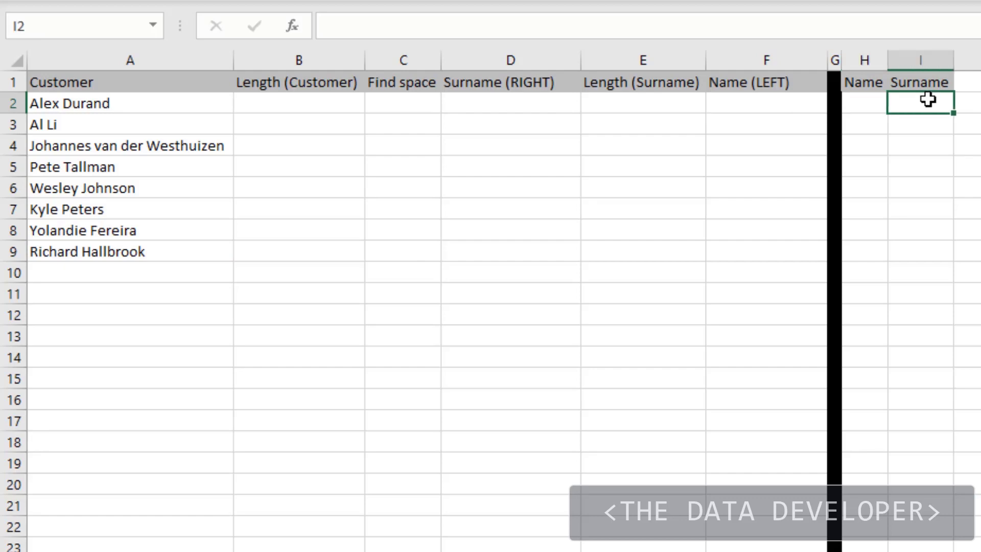
- Count the characters of the customer name with =LEN(A2) in B2 and fill the formula down the Length (Customer) column
left_click(274, 104)
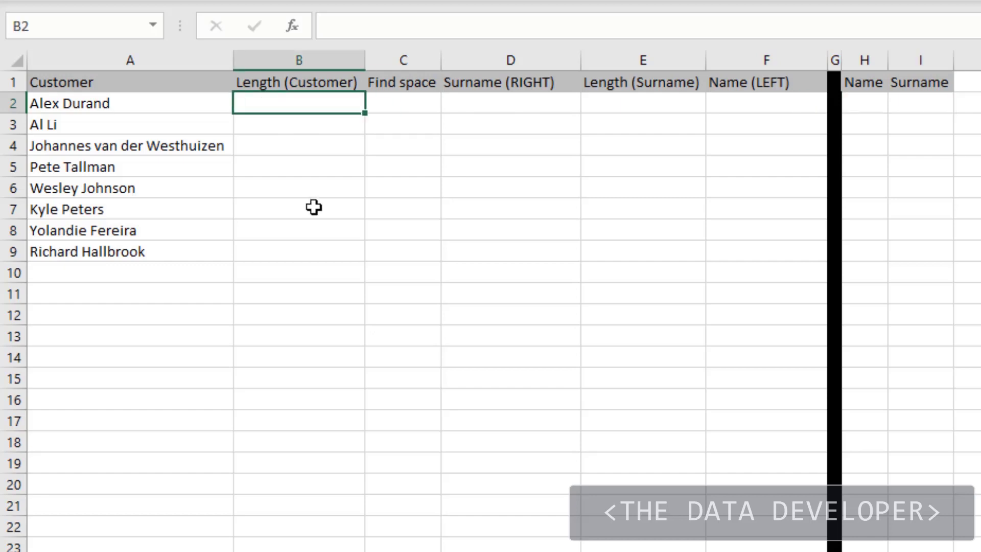
type("=le")
key("Down")
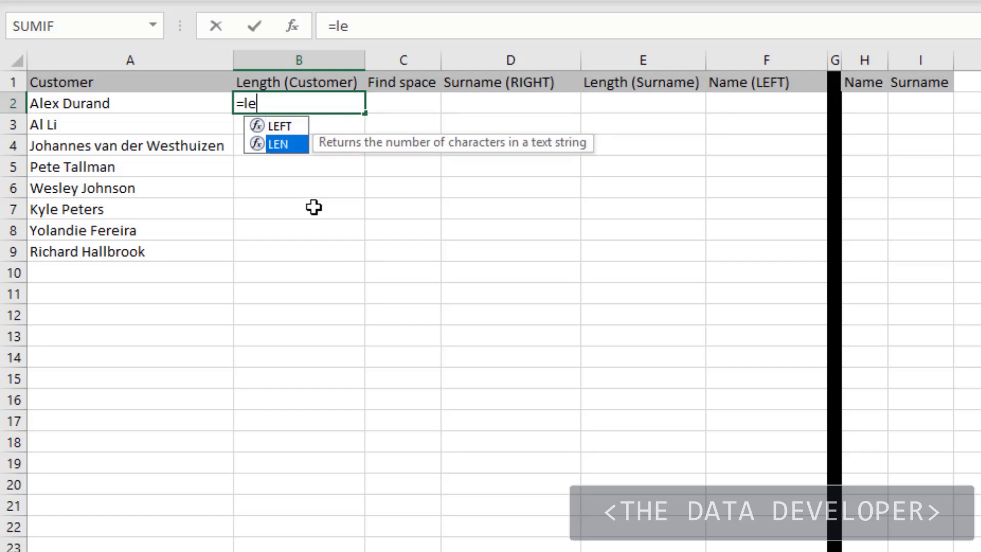
key("Tab")
left_click(146, 103)
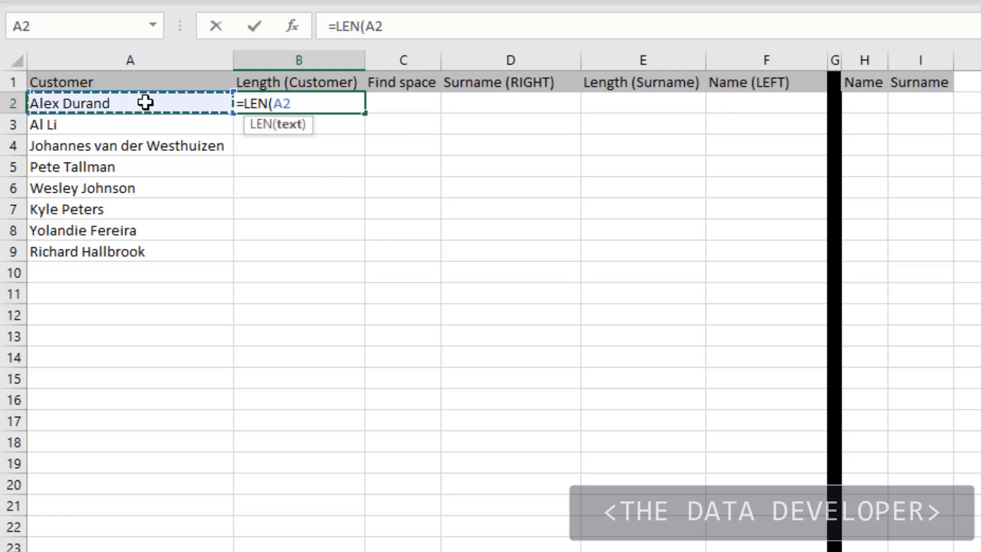
key("Return")
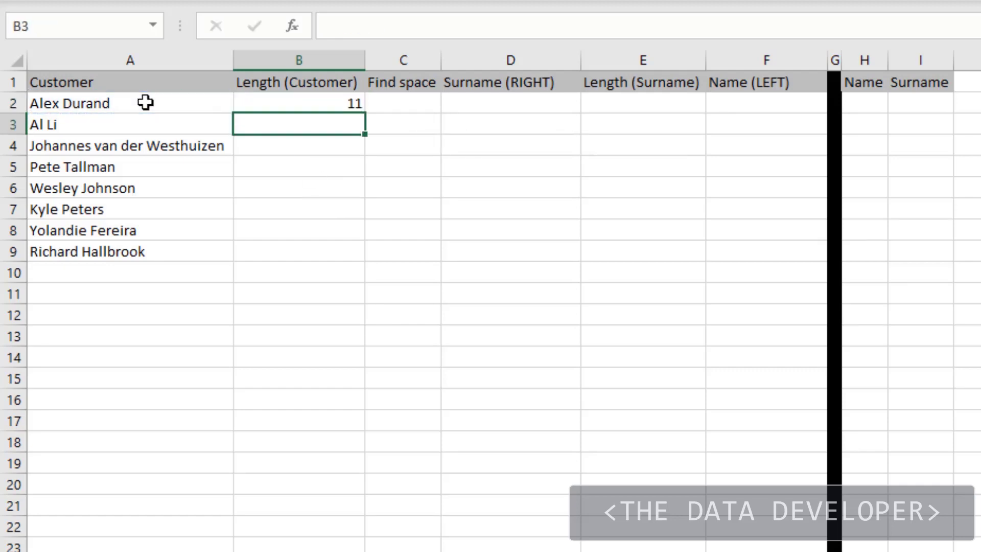
left_click(306, 98)
double_click(366, 112)
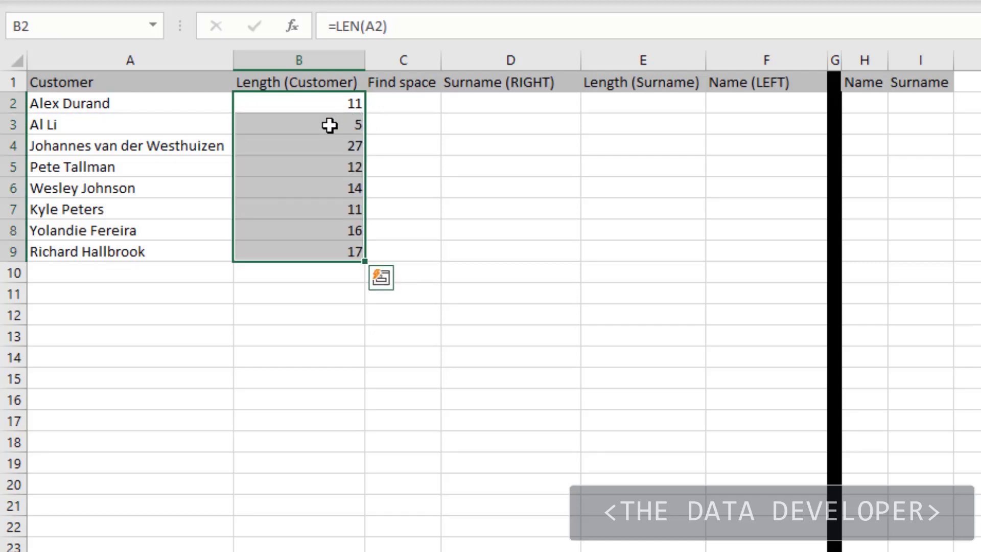
- Locate the first space in the customer name with =FIND(" ",A2) in C2 and fill the formula down the Find space column
left_click(389, 107)
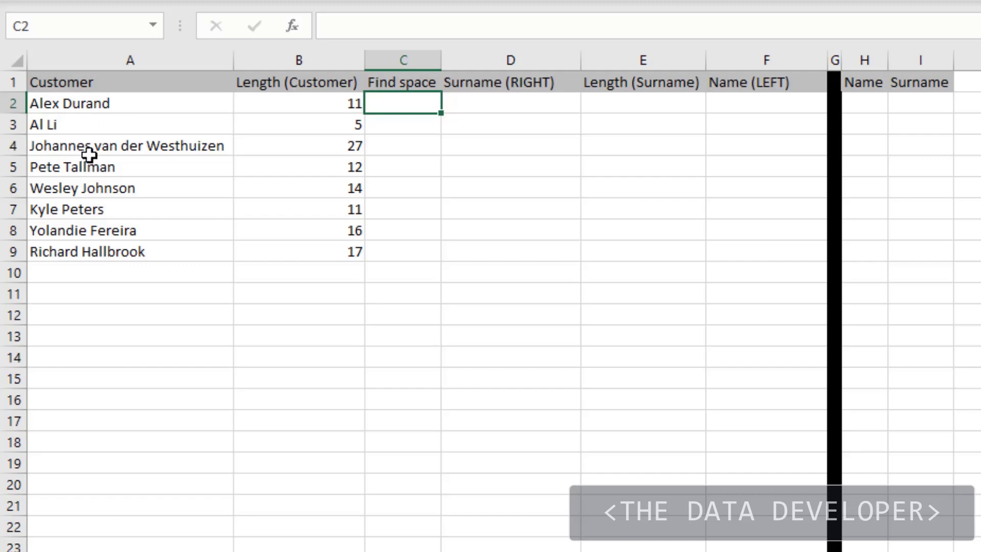
left_click(107, 149)
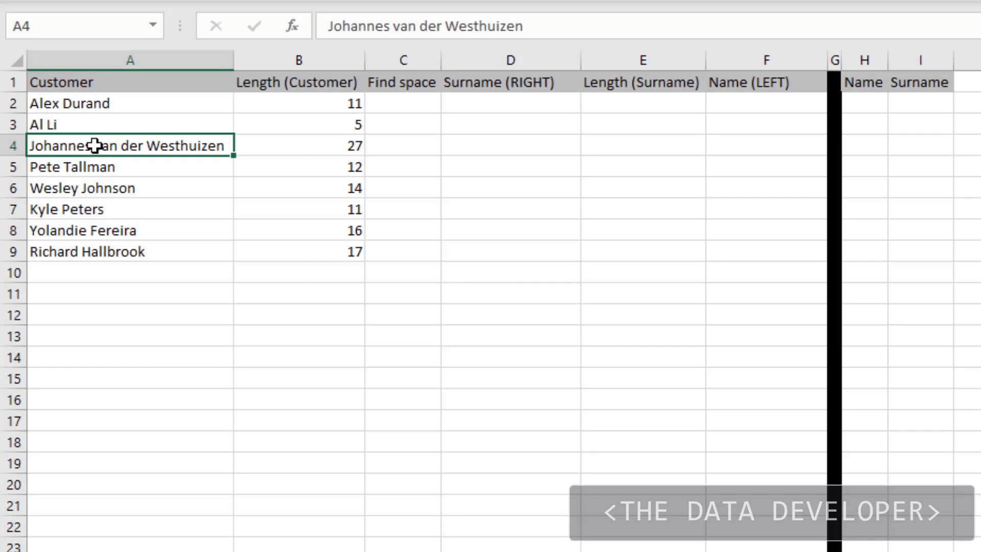
left_click(389, 109)
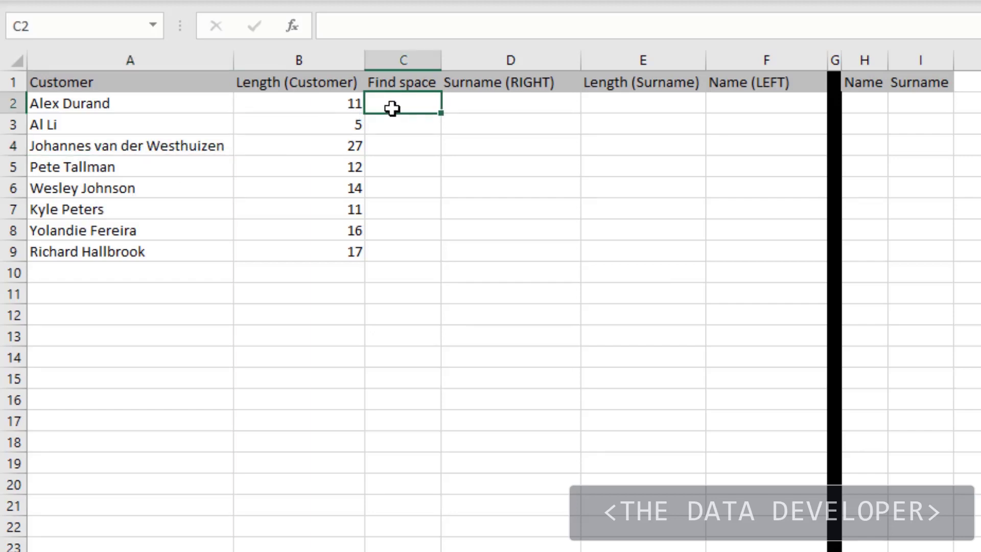
type("=fin")
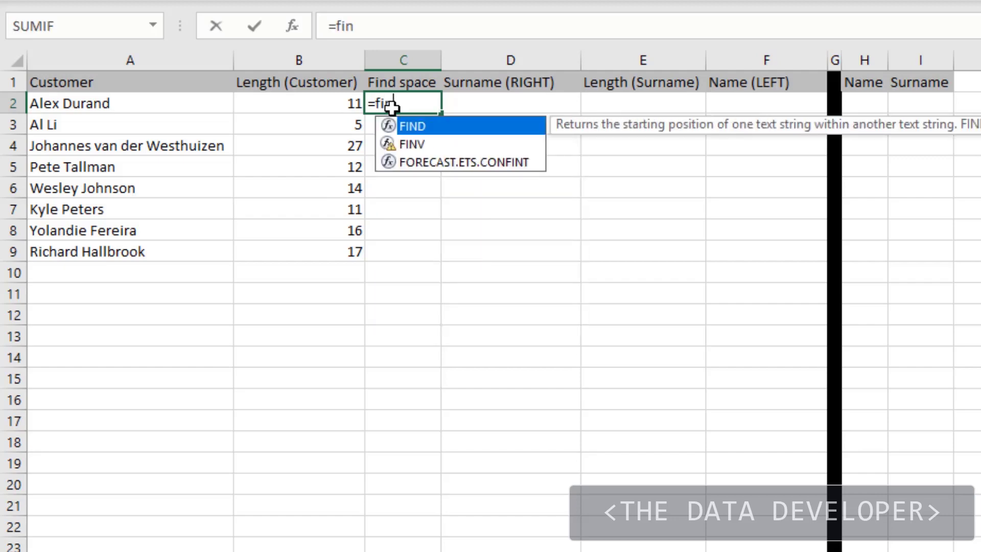
key("Tab")
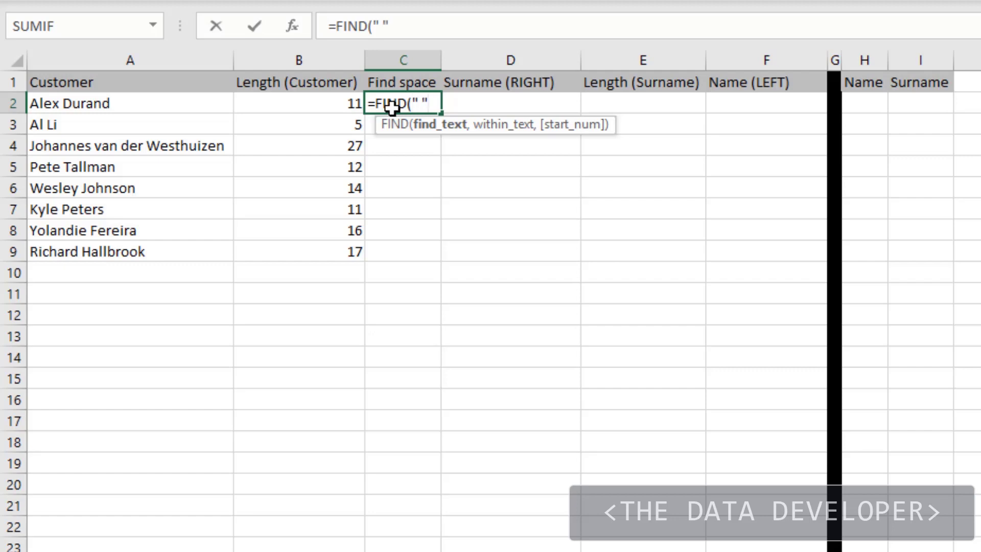
type("\" \",")
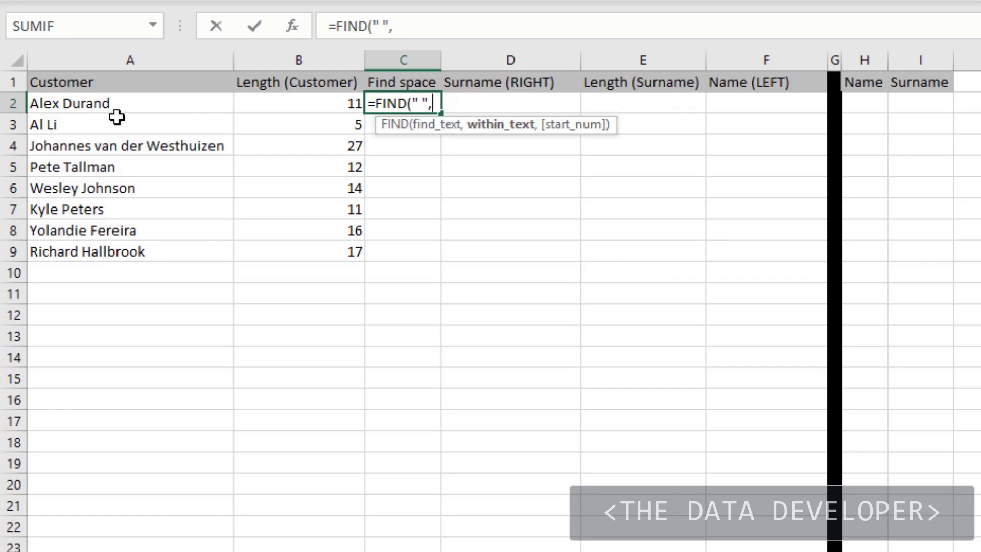
left_click(119, 100)
type(")")
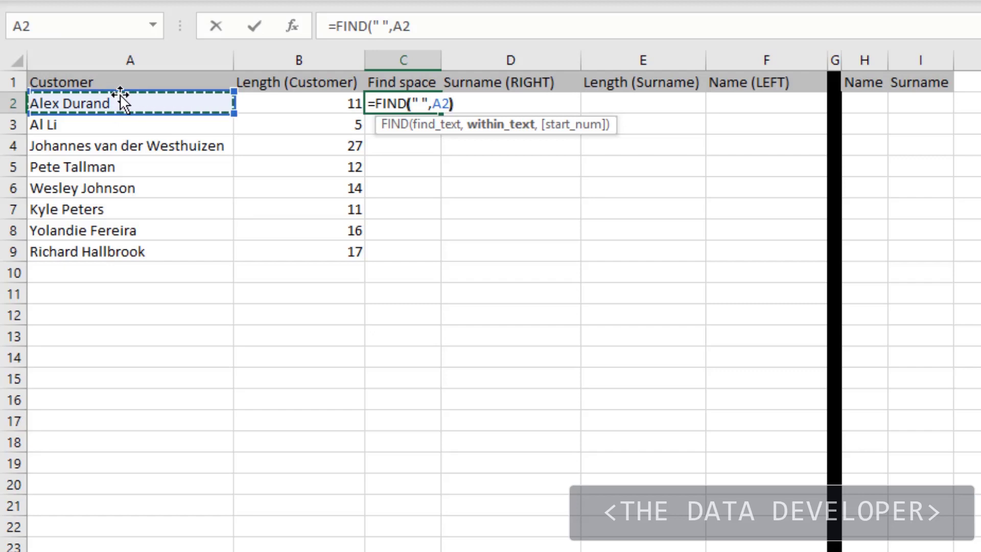
key("Return")
left_click(411, 103)
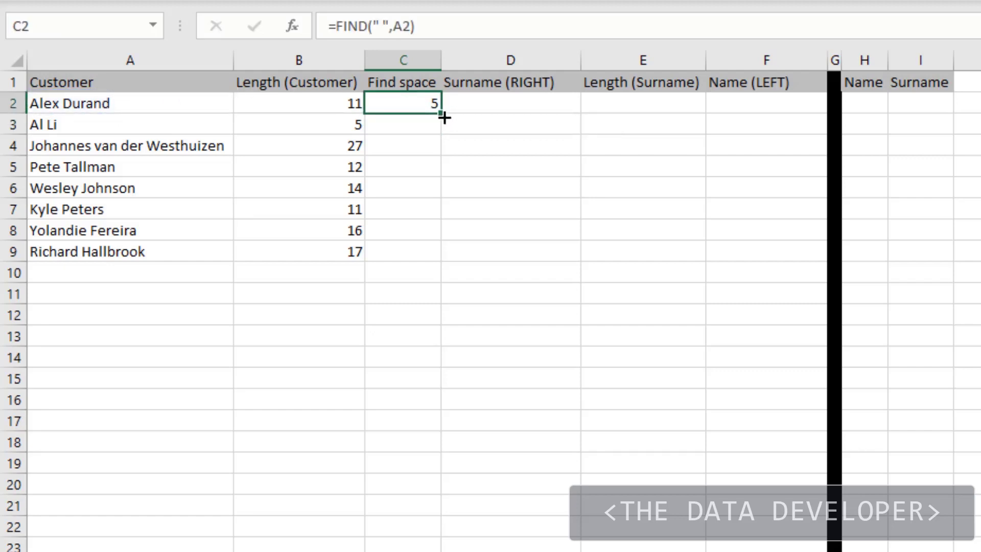
double_click(443, 116)
left_click(491, 173)
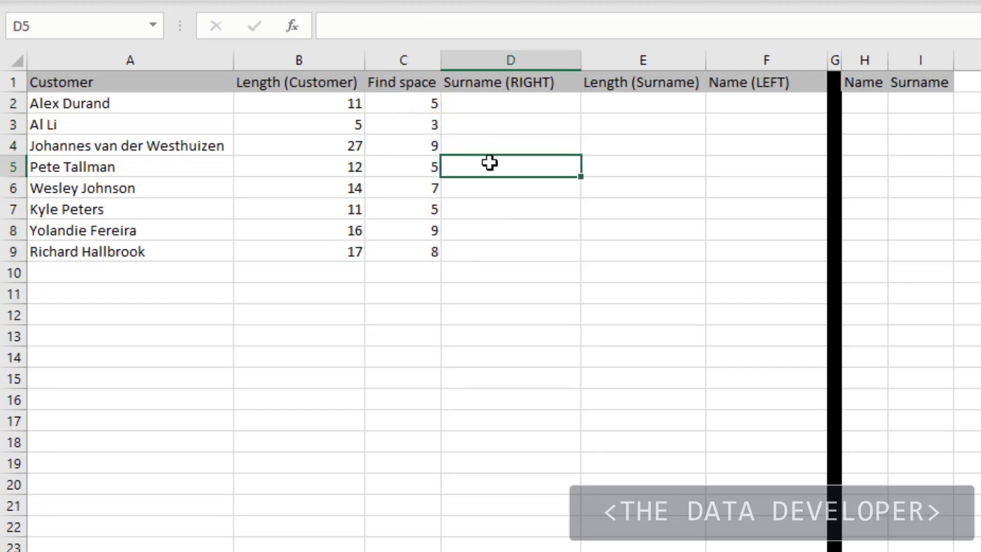
- Extract the surname from the customer name with =RIGHT(A2,B2-C2) in D2
left_click(500, 103)
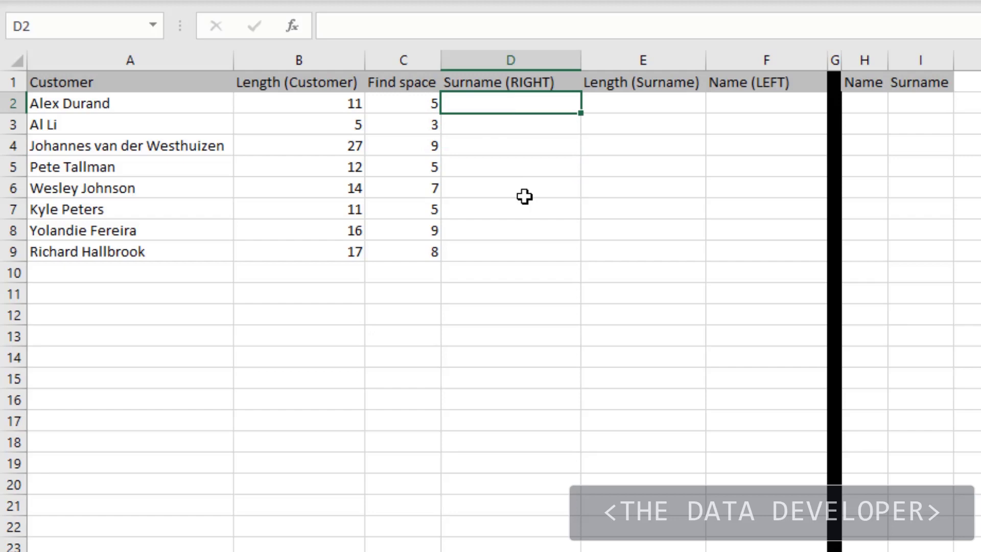
type("=ri")
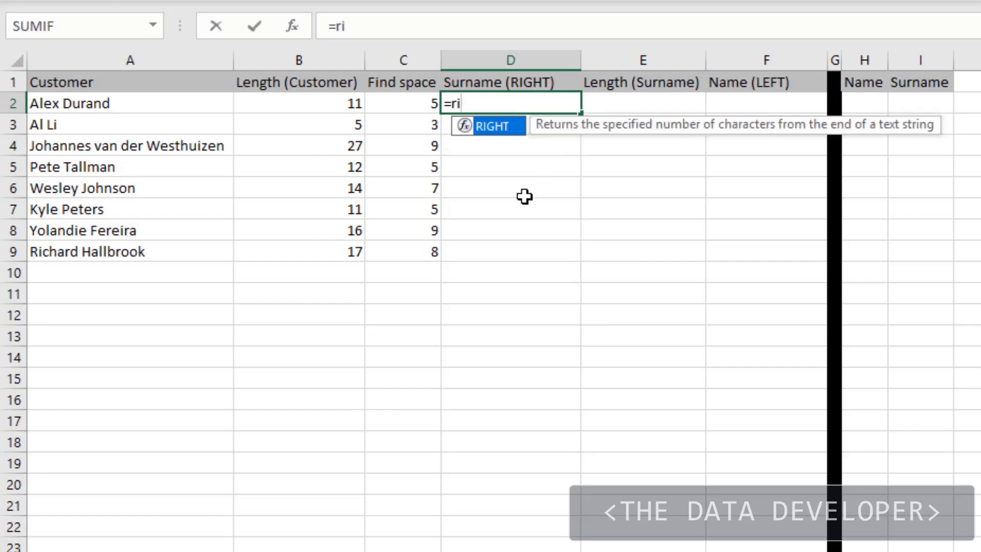
key("Tab")
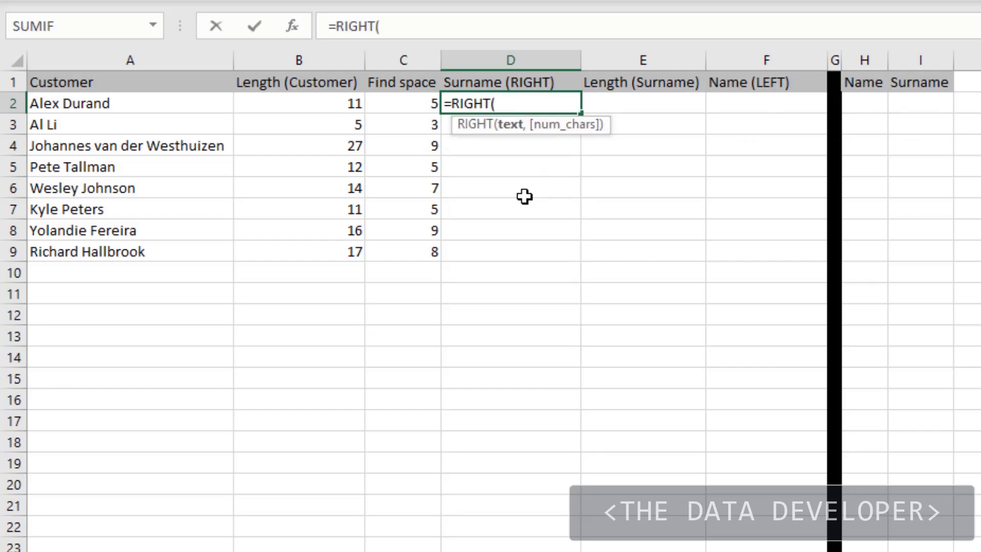
left_click(110, 102)
type(",")
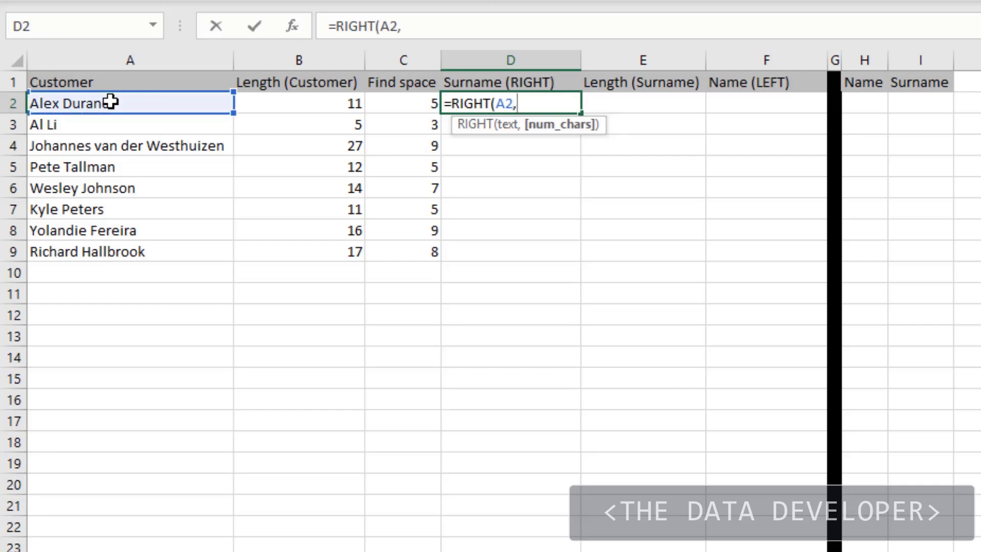
left_click(294, 105)
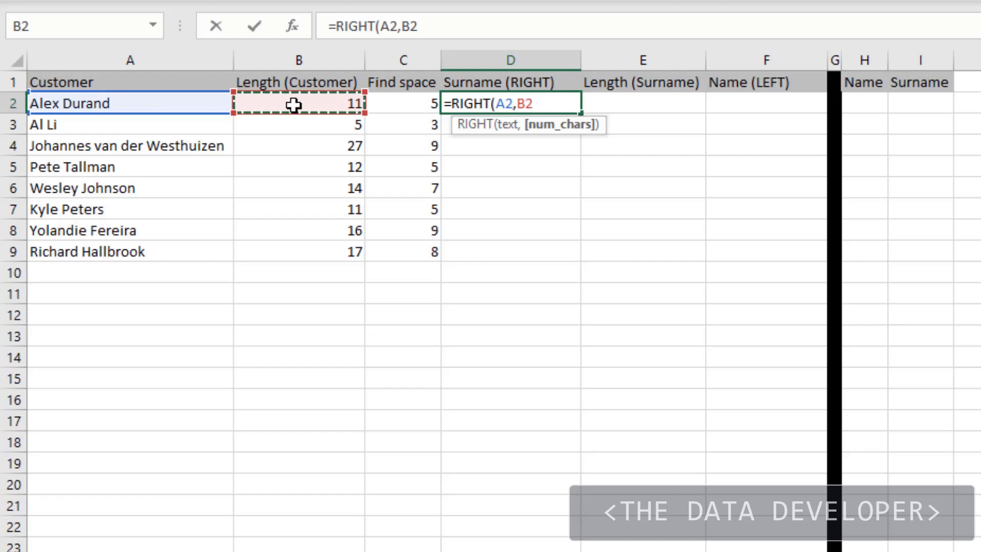
type("-")
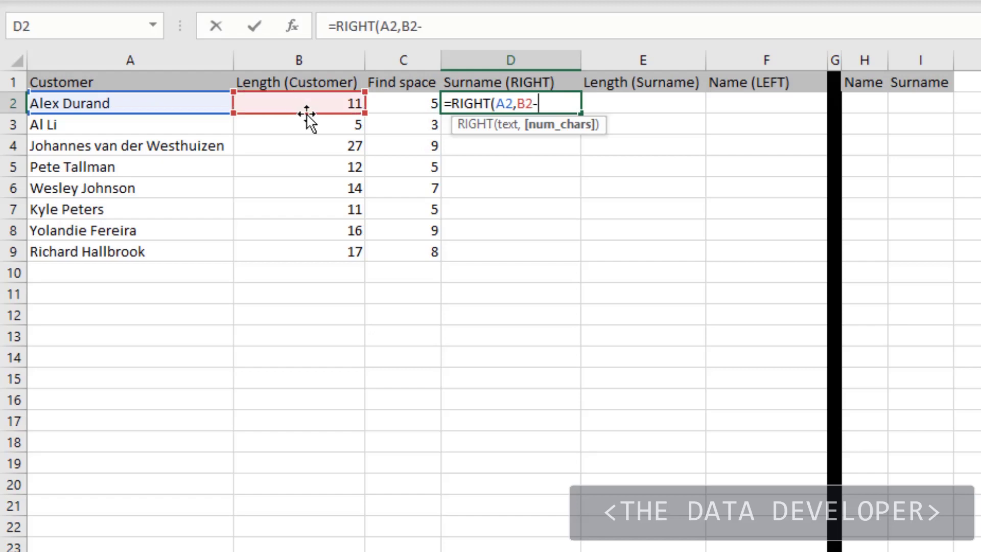
left_click(388, 101)
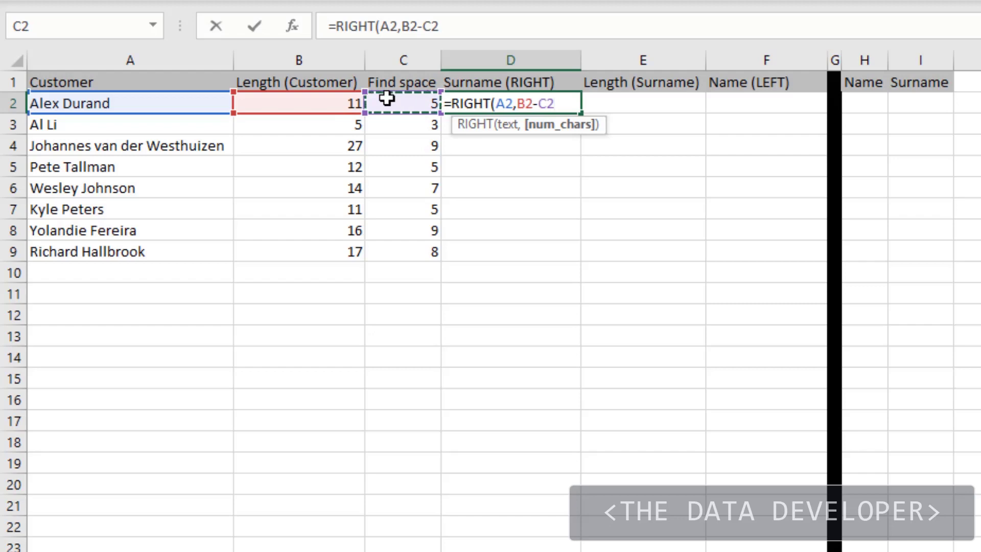
type(")")
key("Return")
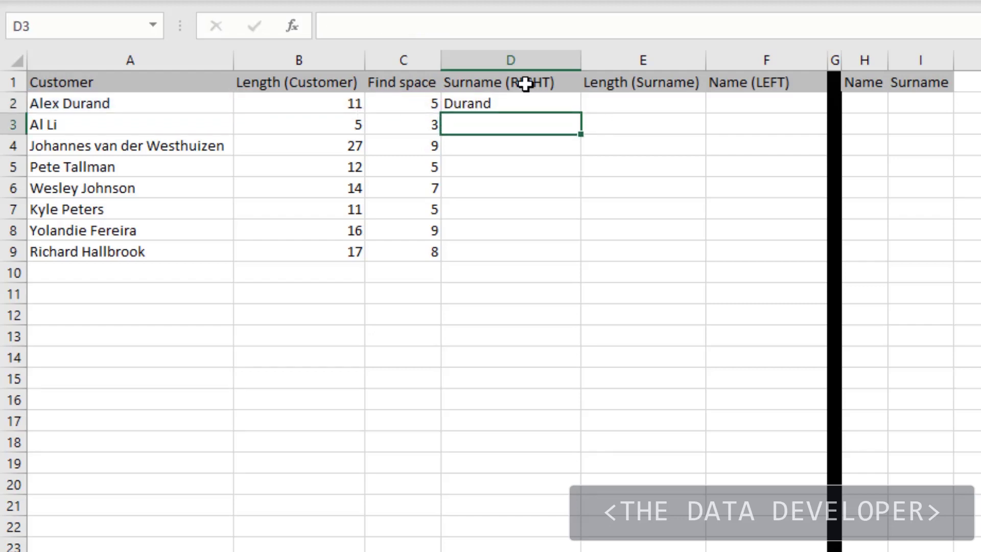
- Fill the RIGHT formula from D2 down the Surname (RIGHT) column and inspect the copied formula in D4
left_click(528, 101)
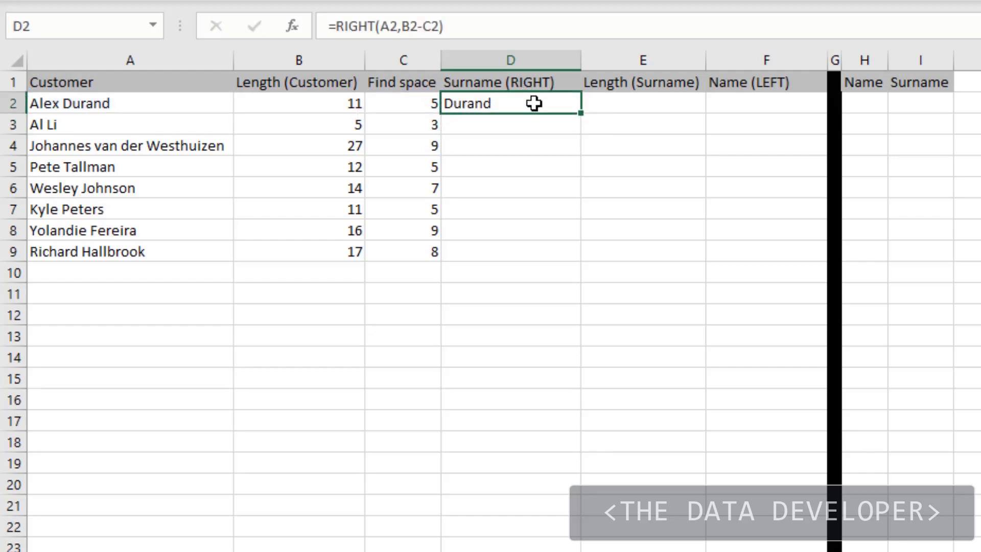
double_click(583, 114)
left_click(505, 149)
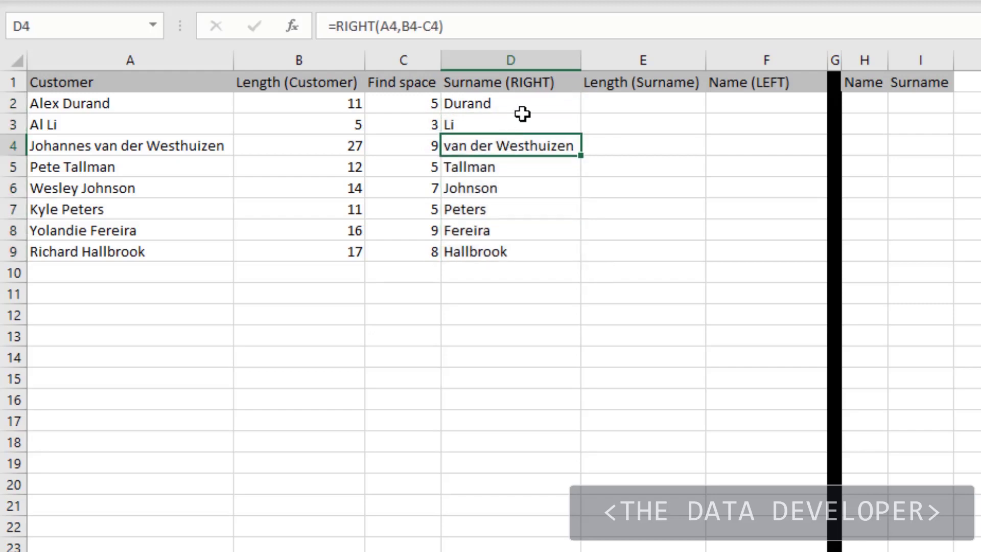
- Count the characters of the surname with =LEN(D2) in E2 and fill the formula down the Length (Surname) column
left_click(638, 103)
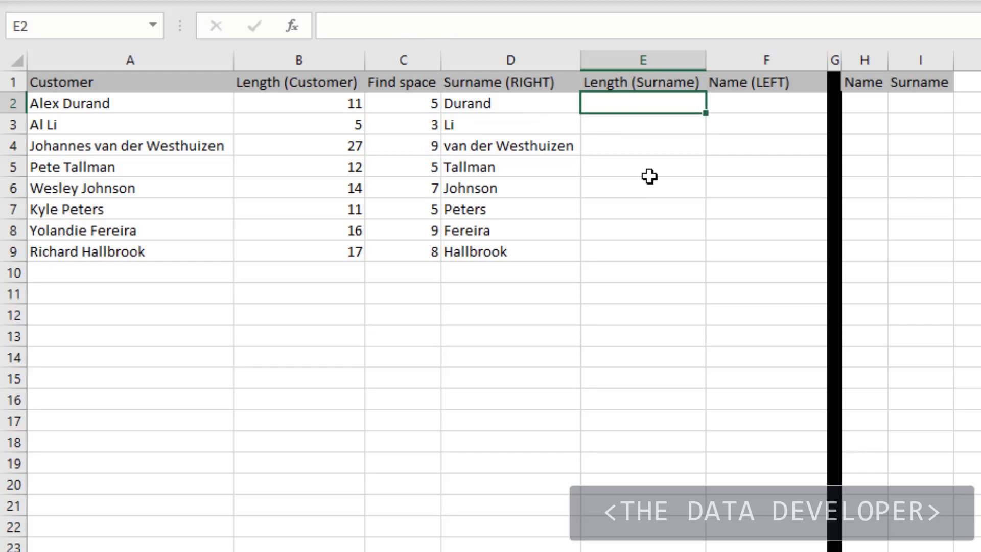
type("=le")
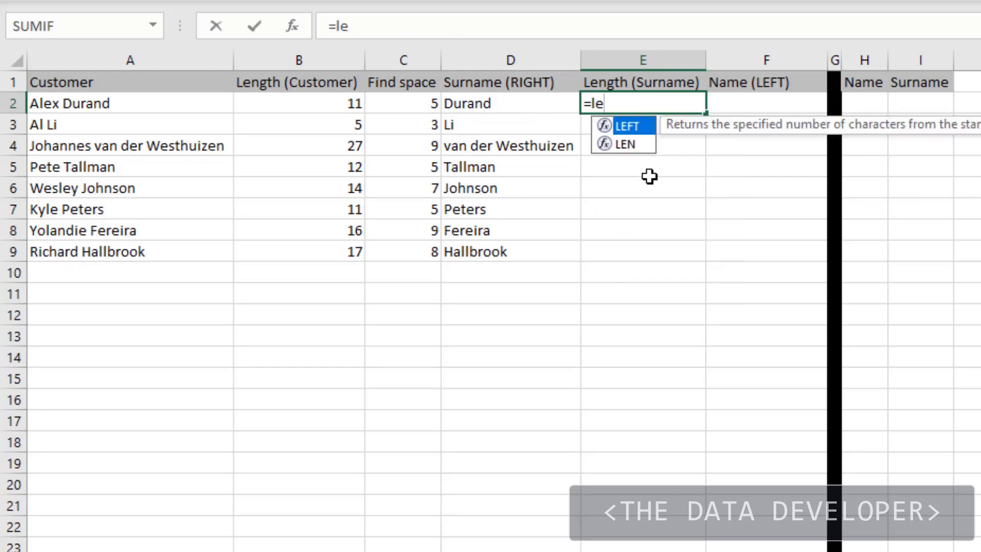
key("Down")
key("Tab")
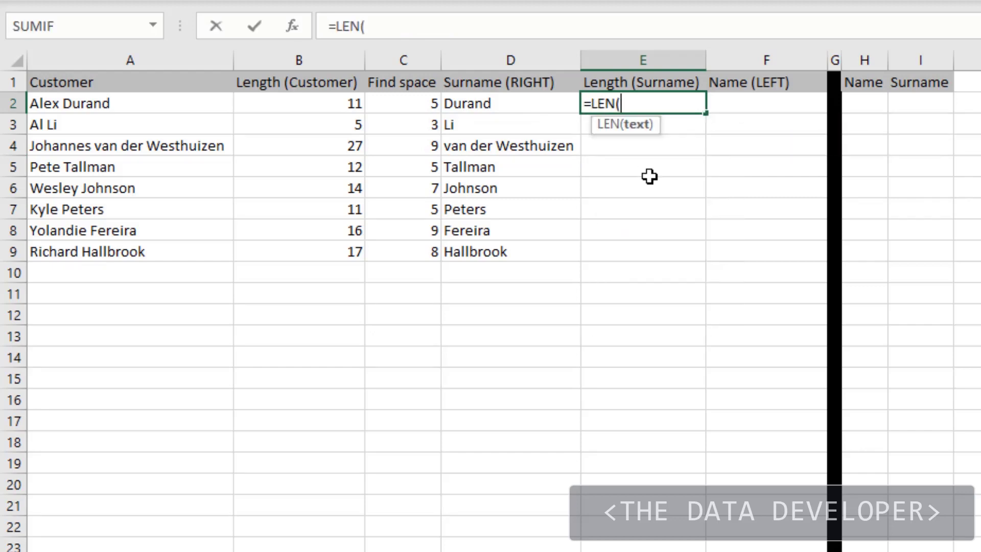
left_click(508, 105)
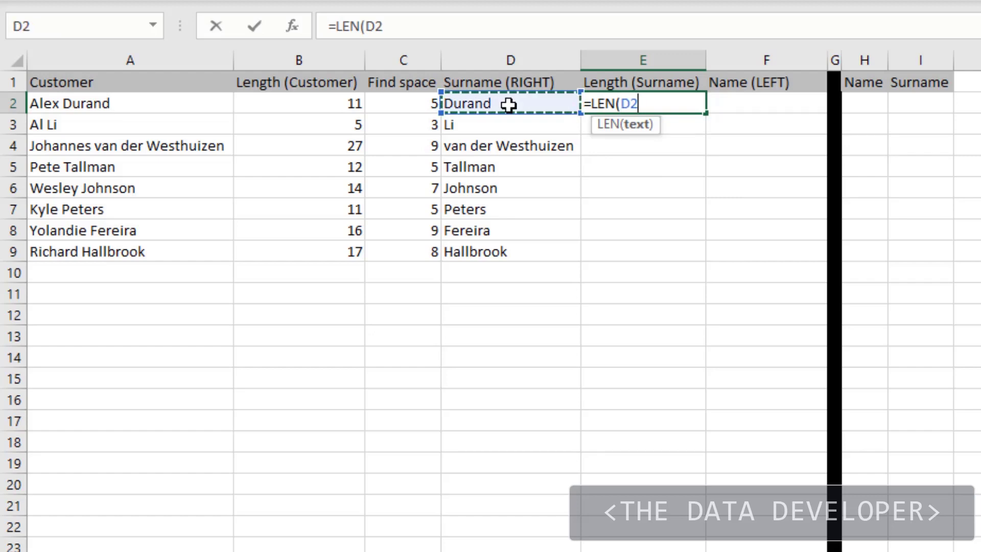
type(")")
key("Return")
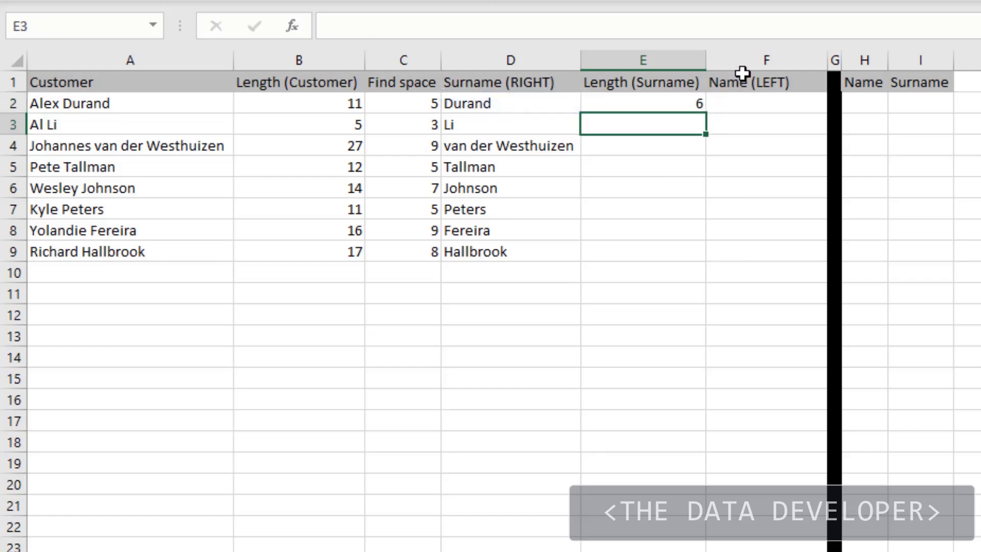
left_click(682, 104)
double_click(706, 113)
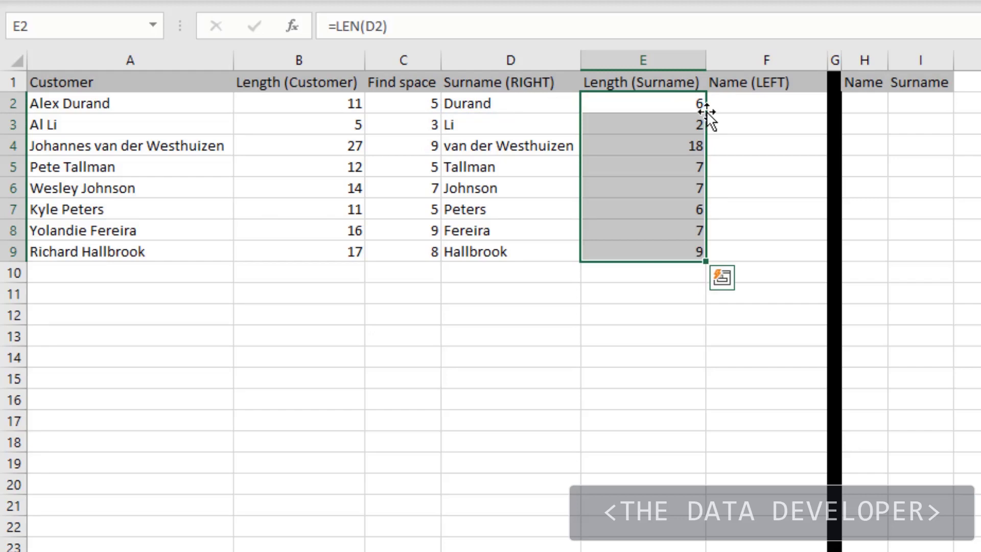
- Extract the first name from the customer name with =LEFT(A2,B2-E2-1) in F2
left_click(736, 108)
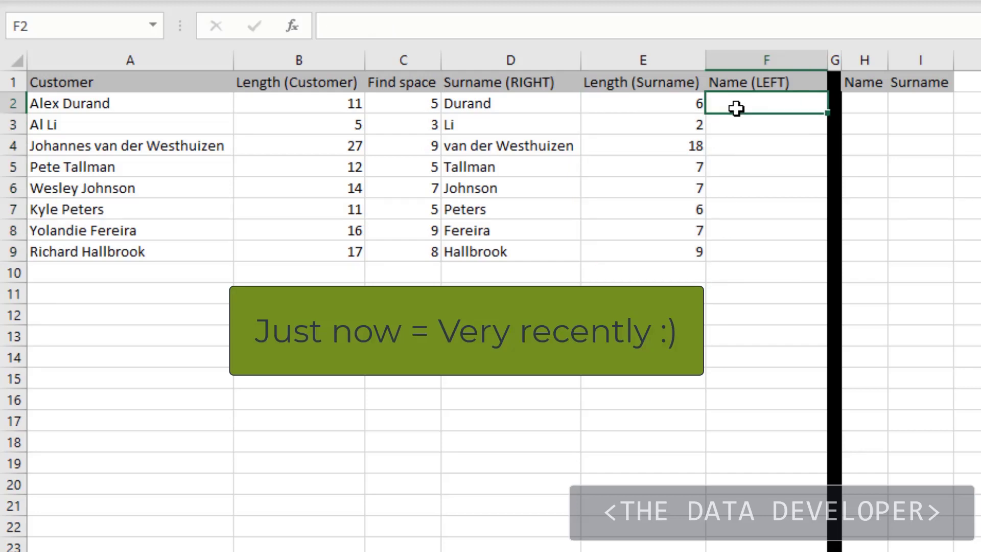
type("=le")
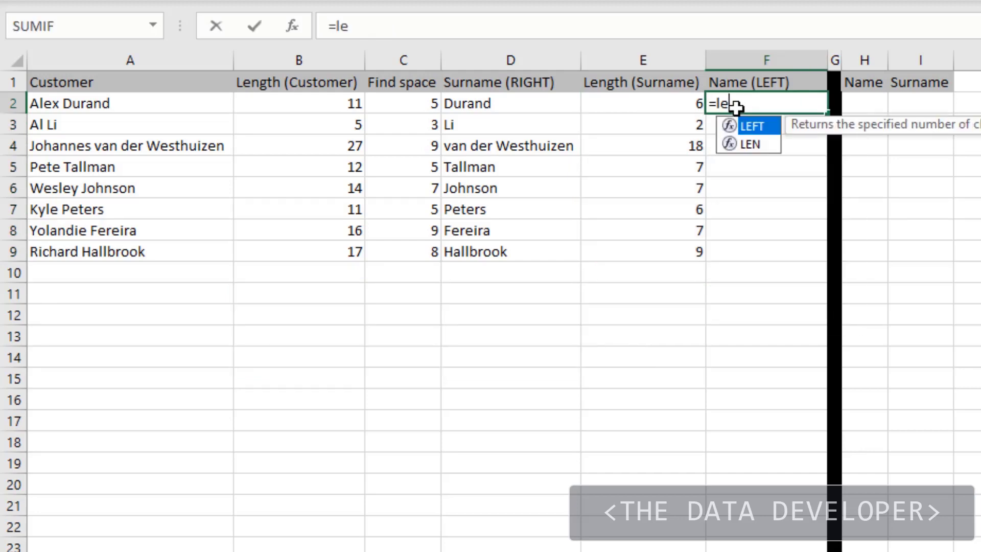
key("Tab")
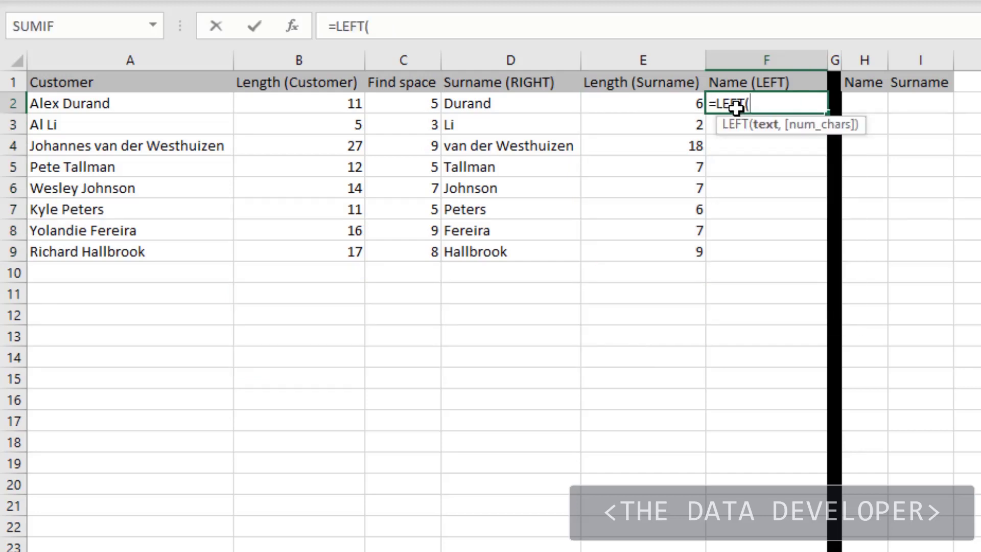
left_click(105, 103)
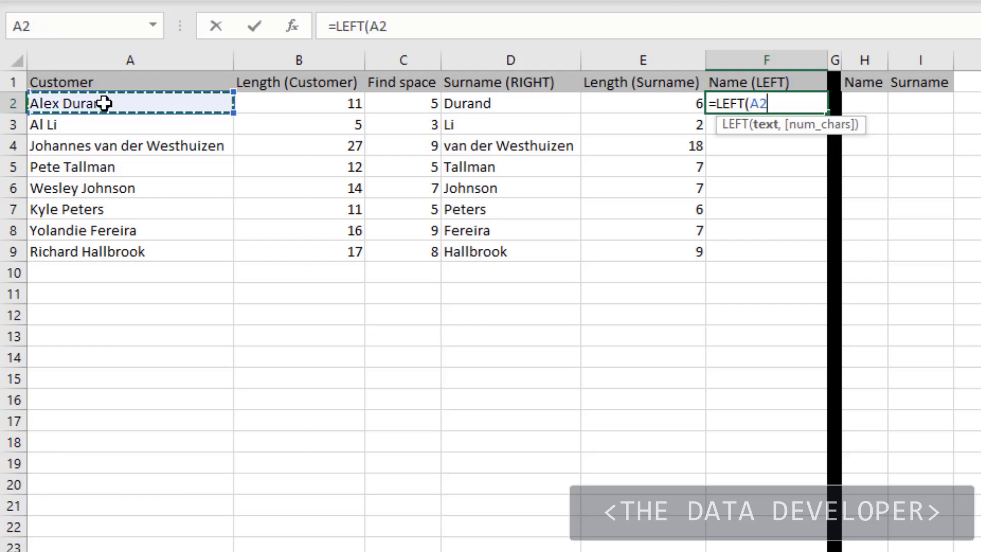
type(",")
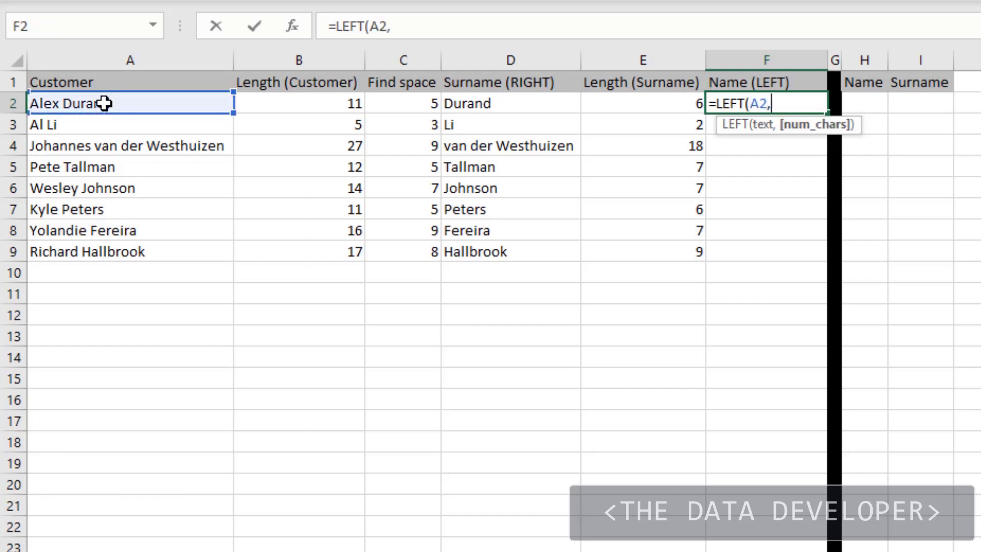
left_click(286, 102)
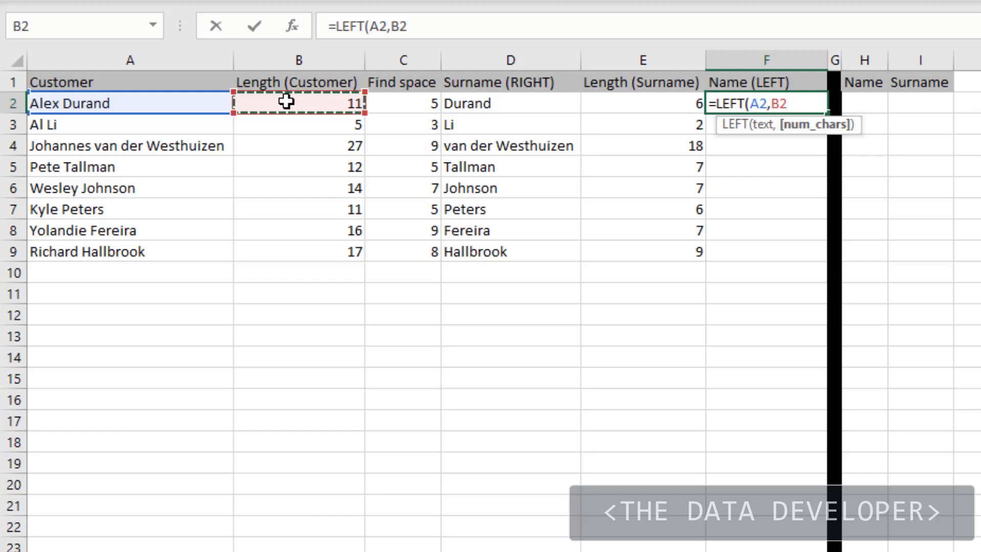
type("-")
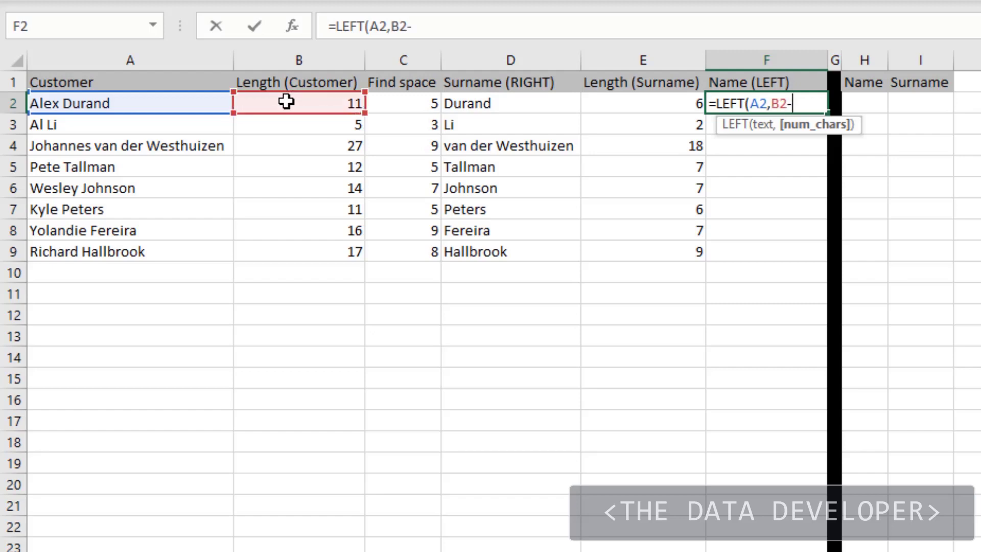
left_click(653, 104)
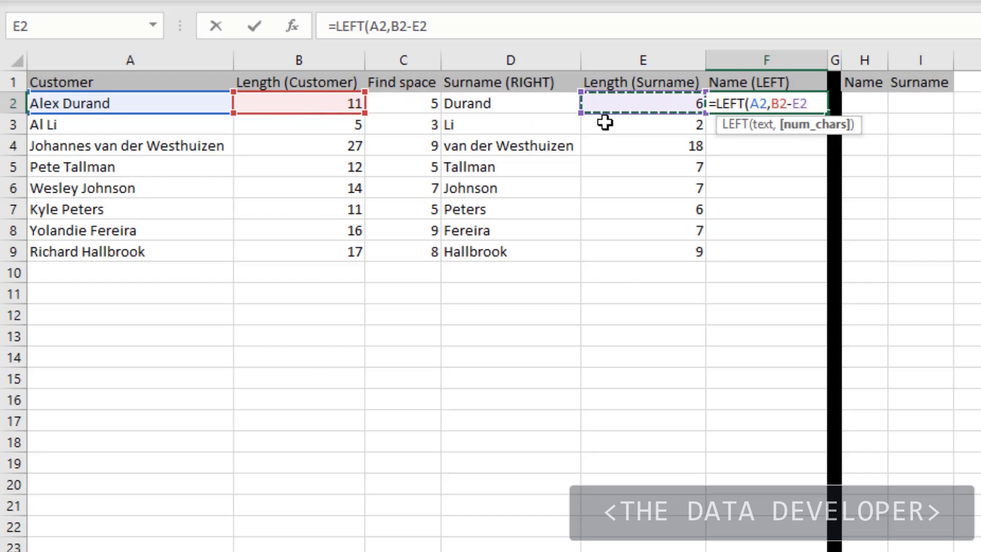
type("-")
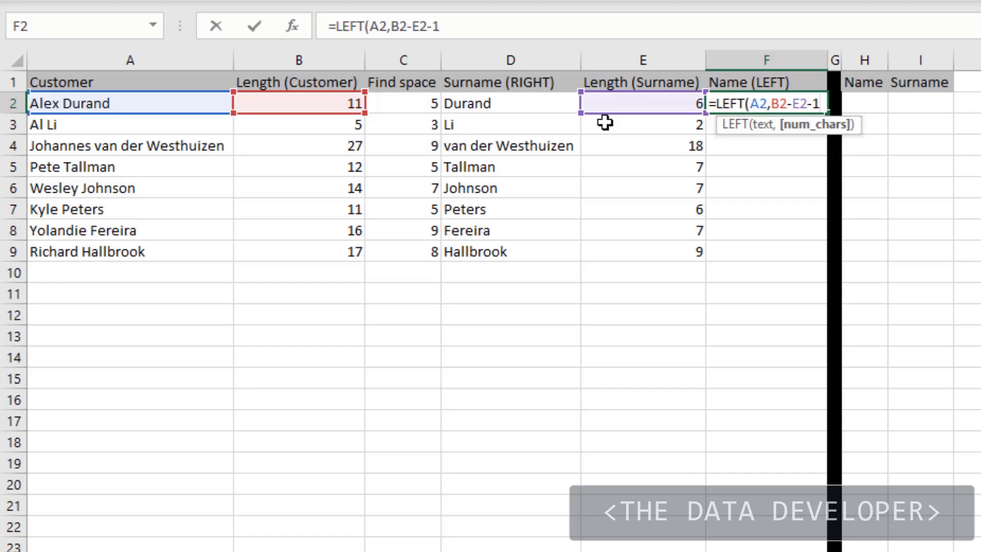
type("1)")
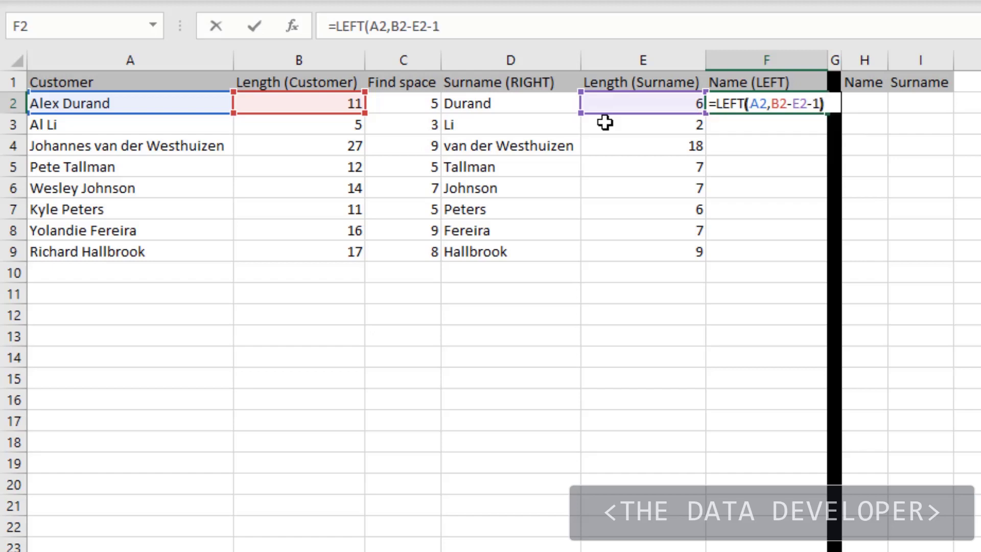
key("Return")
- Fill the LEFT formula from F2 down the Name (LEFT) column and inspect the copied formula in F6
left_click(795, 97)
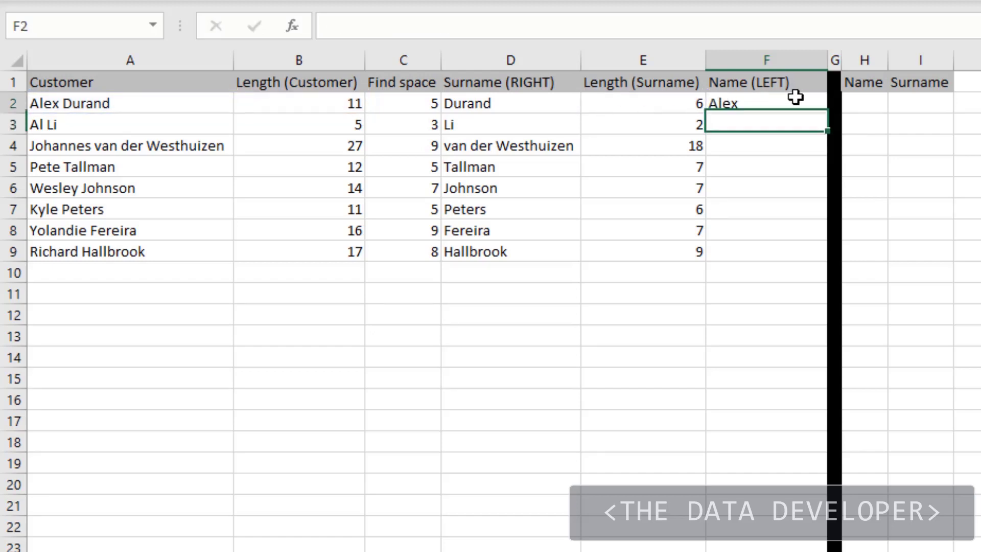
double_click(827, 114)
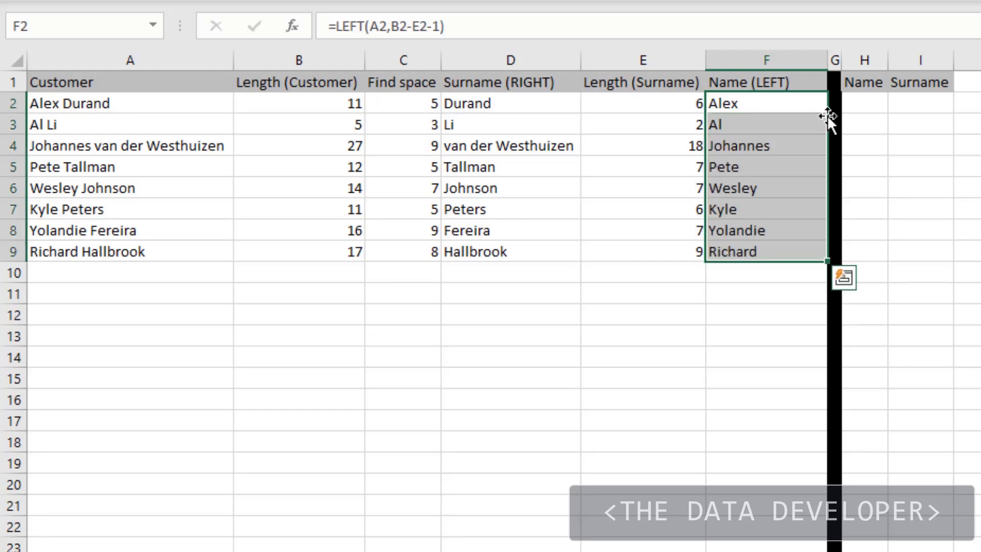
left_click(743, 188)
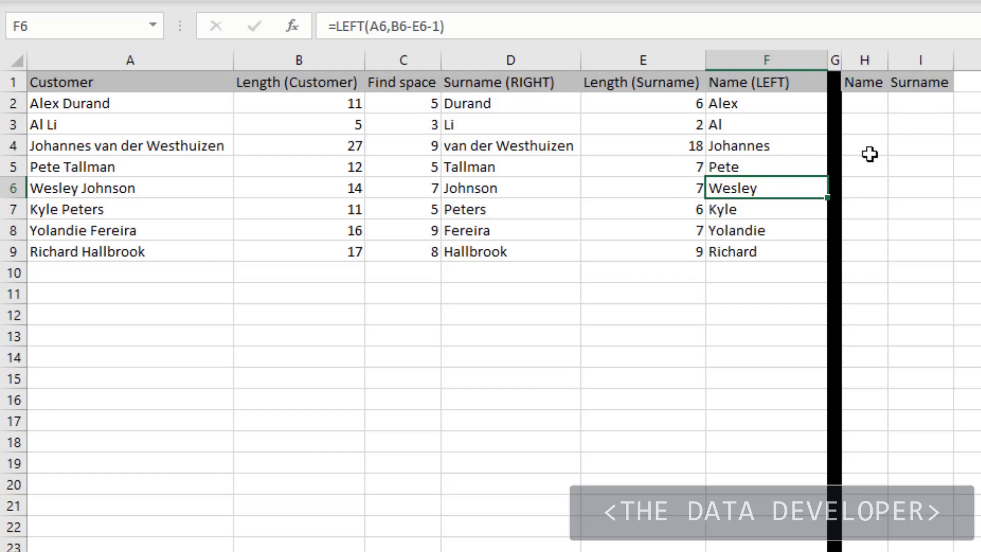
- Copy the whole formula text =RIGHT(A2,B2-C2), including the equals sign, from D2 and paste it into I2 under Surname
left_click(852, 105)
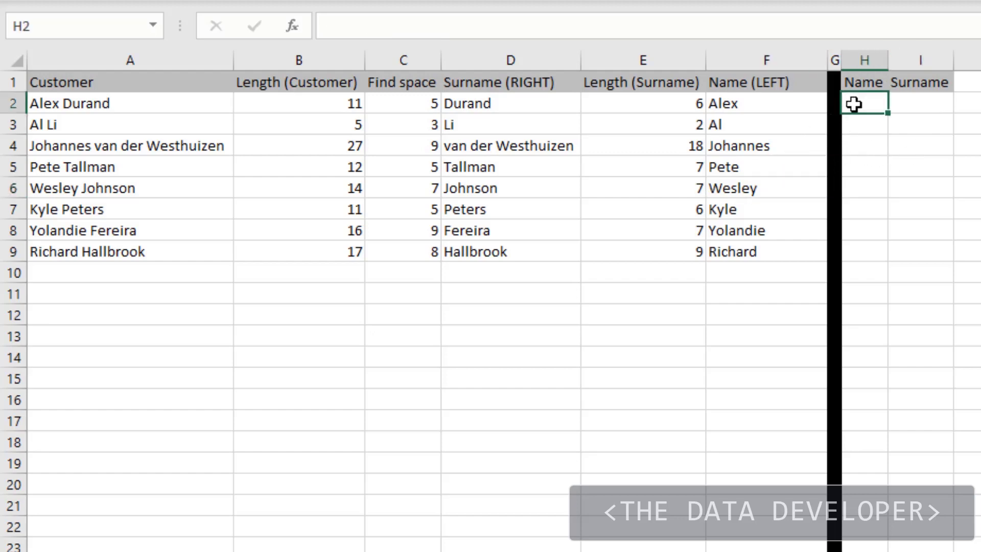
left_click(530, 105)
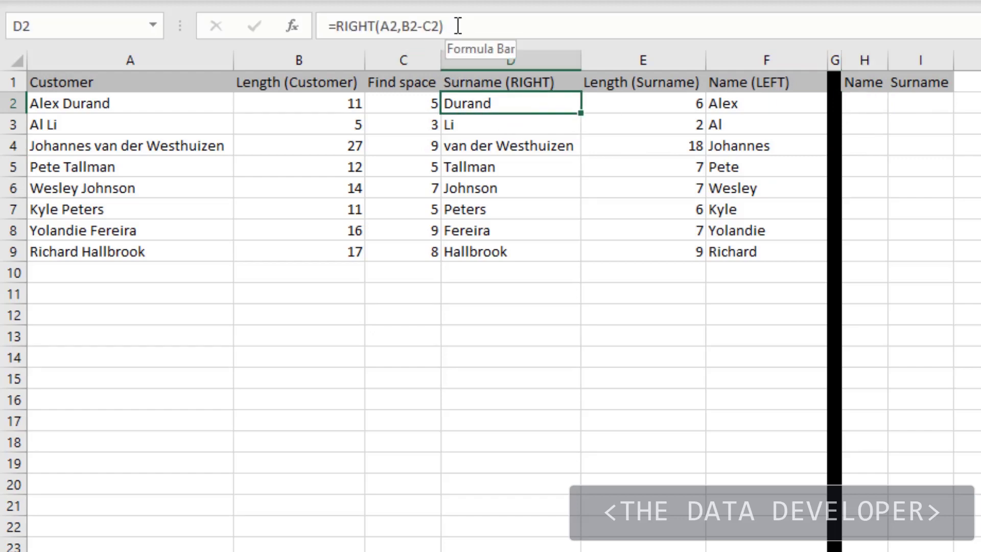
left_click_drag(458, 24, 312, 31)
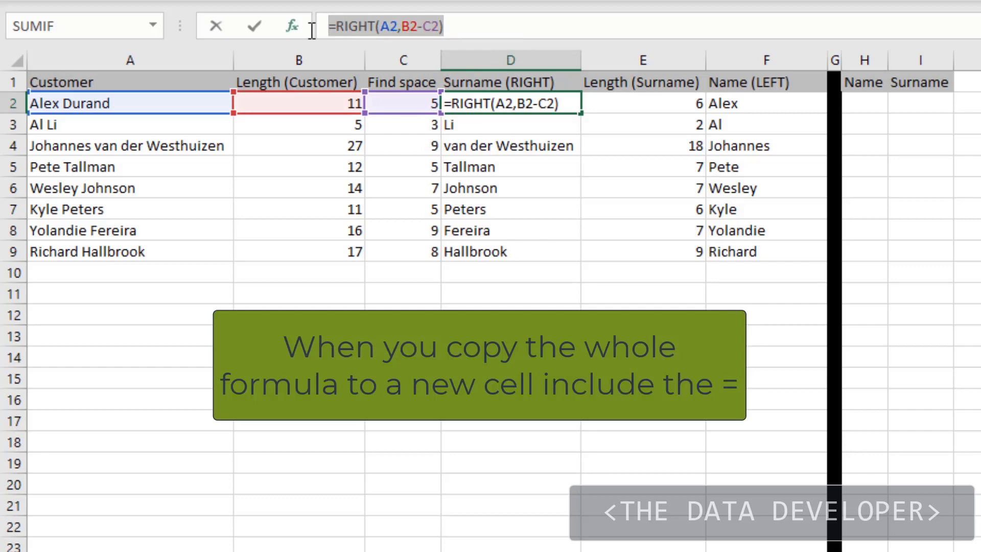
key("ctrl+c")
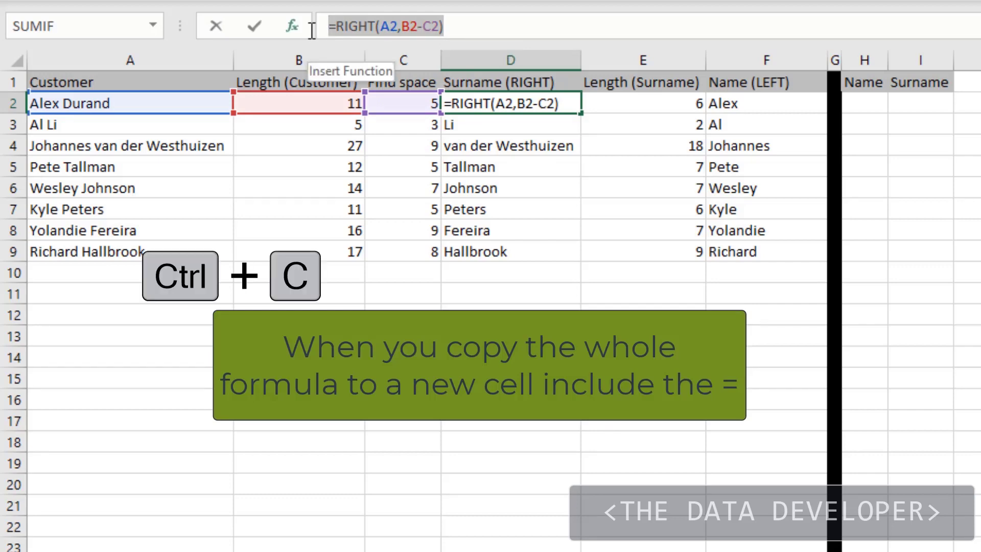
key("Escape")
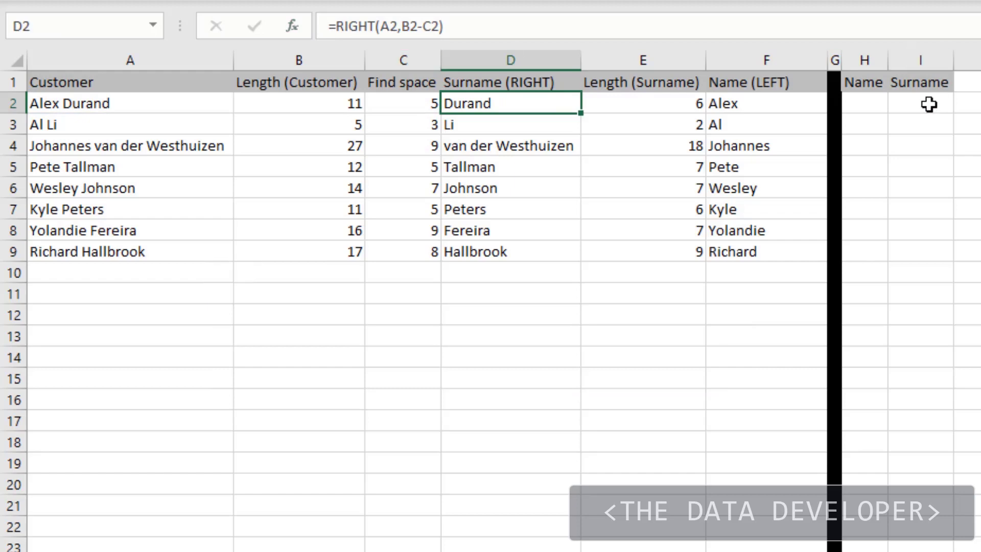
left_click(931, 103)
key("ctrl+v")
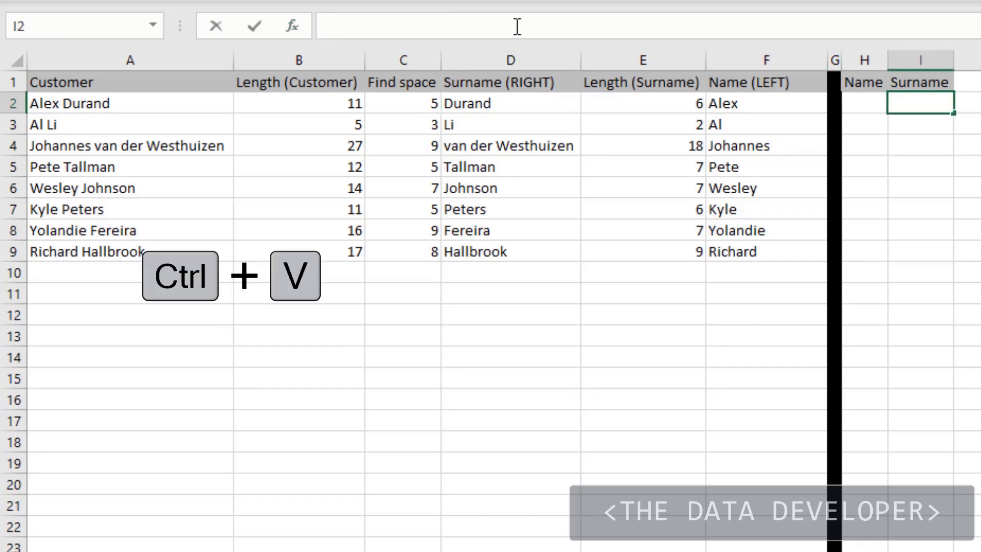
- Enter the copied formula =RIGHT(A2,B2-C2) in I2 and compare it with the formula in D2
key("ctrl+v")
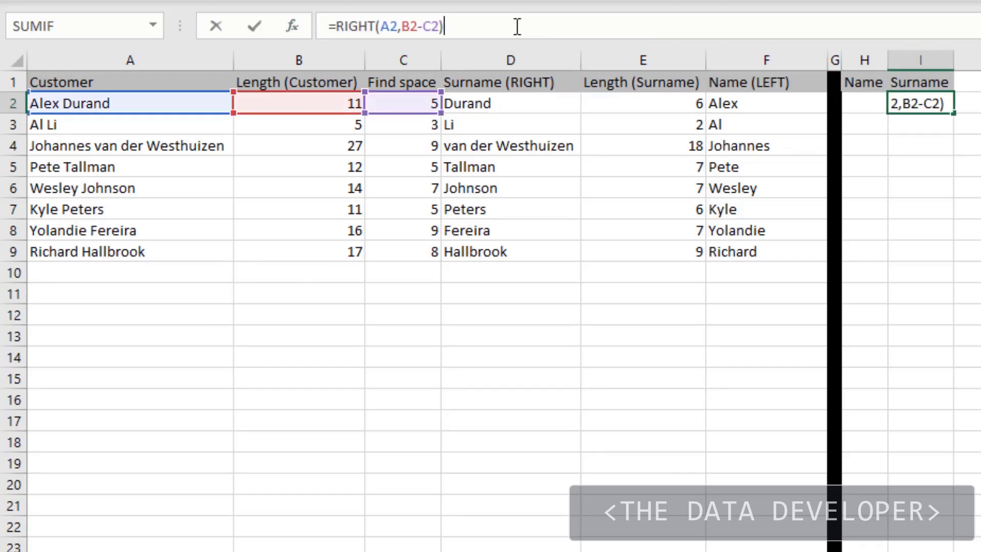
key("Return")
left_click(516, 106)
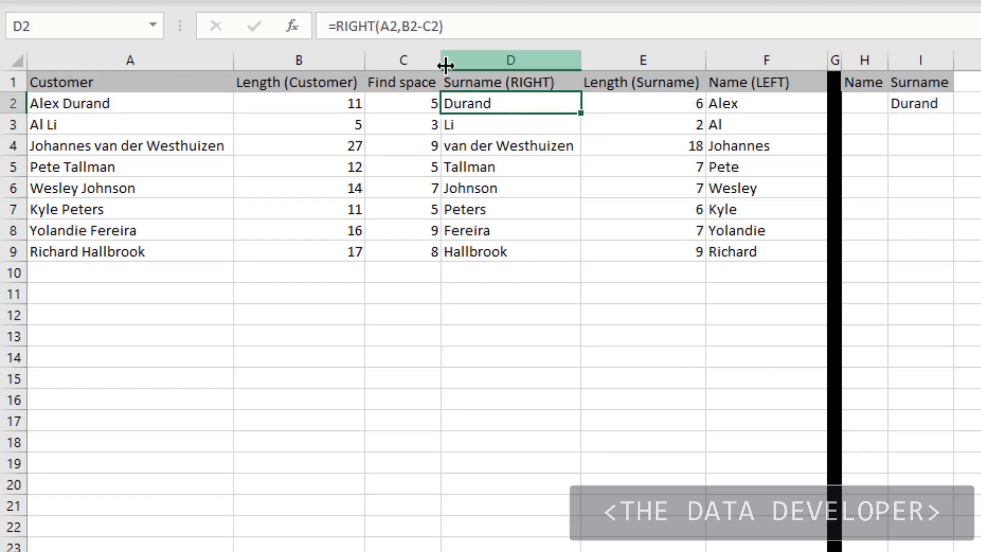
left_click(455, 26)
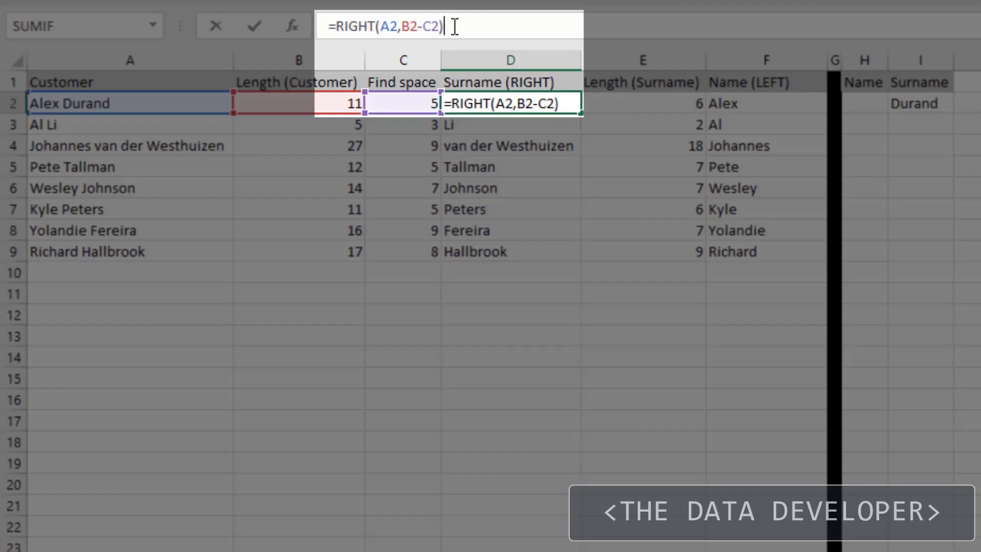
key("Escape")
- Fill the RIGHT formula from I2 down to I9 and widen the Surname column to fit its contents
left_click(936, 103)
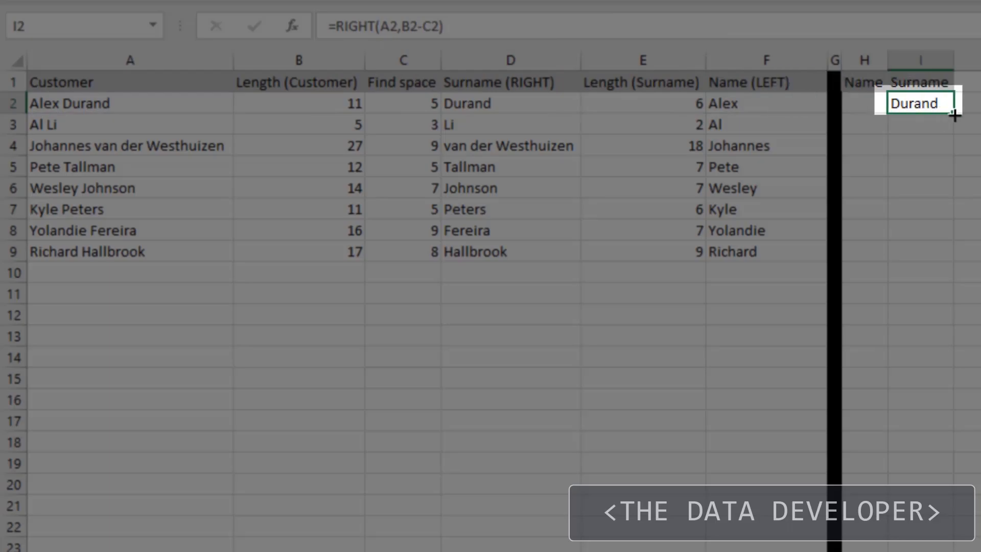
left_click_drag(954, 112, 953, 263)
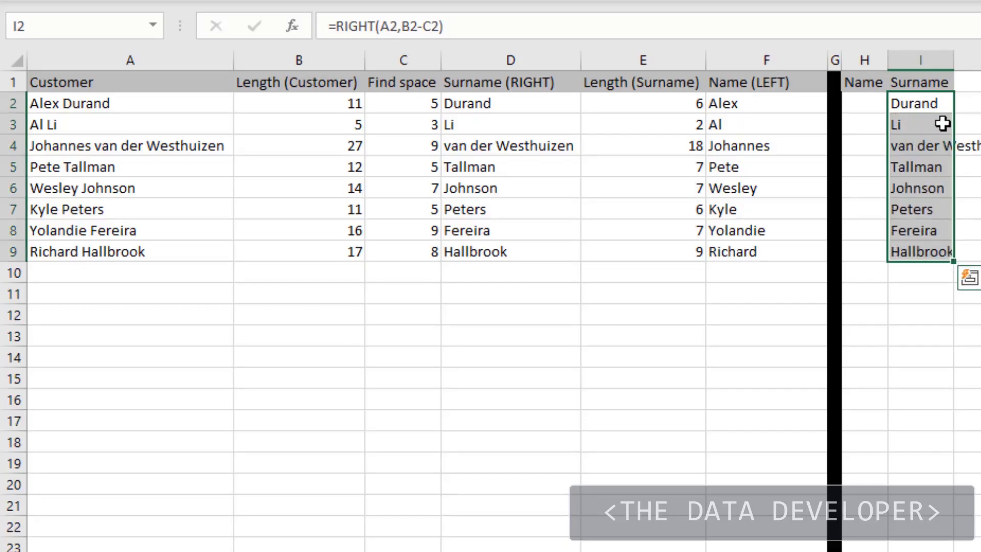
double_click(955, 65)
left_click(920, 209)
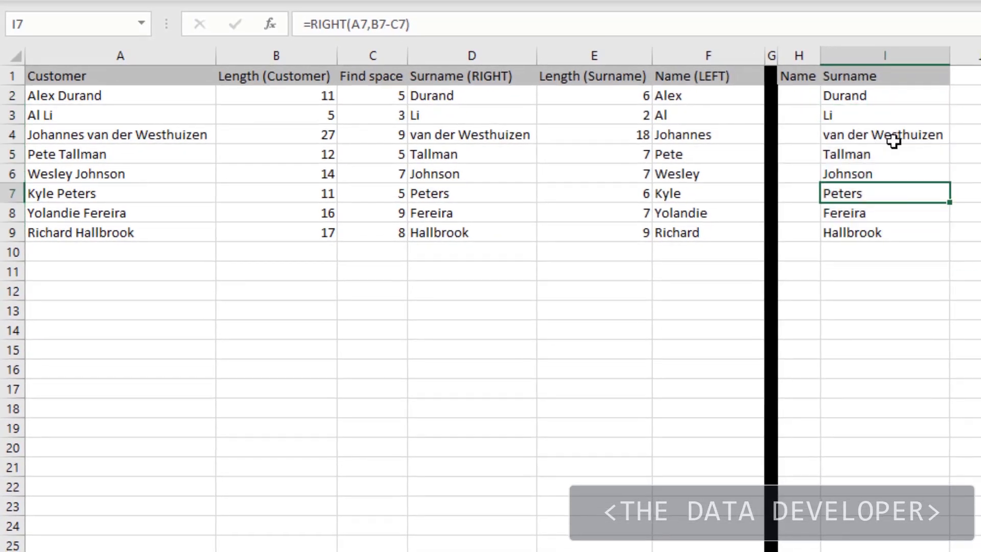
- Inspect the cell references in I2's formula and copy LEN(A2), without the equals sign, from B2
left_click(948, 98)
left_click(801, 26)
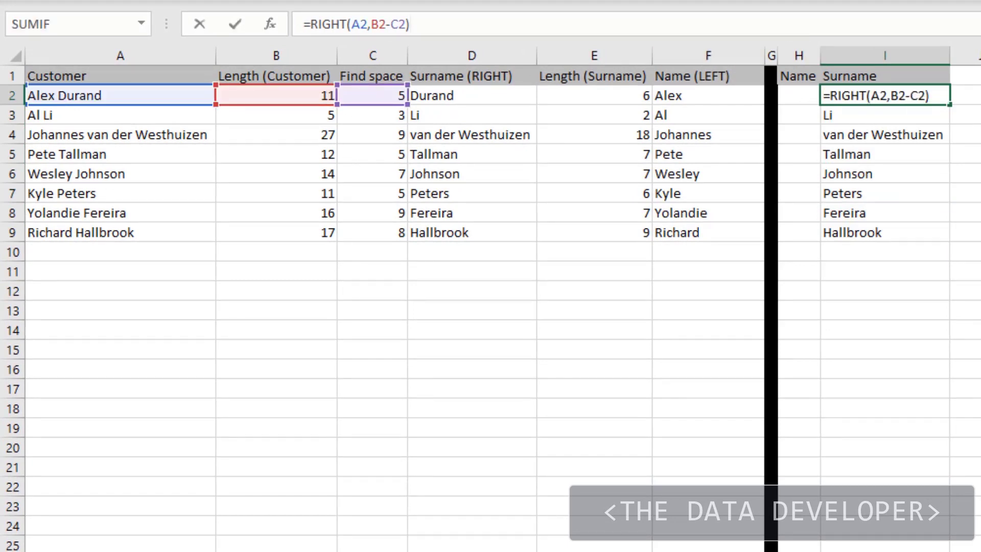
key("Return")
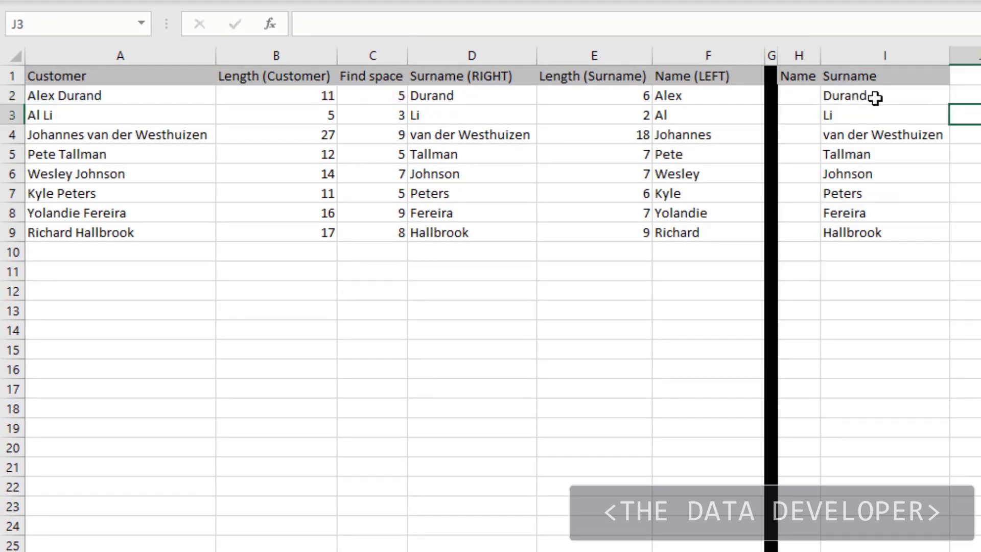
left_click(875, 98)
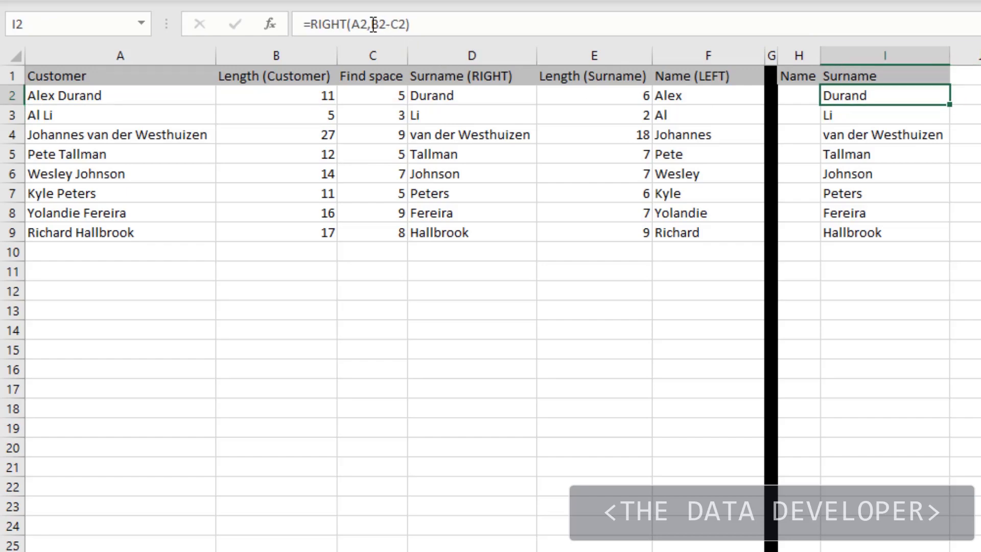
left_click(292, 97)
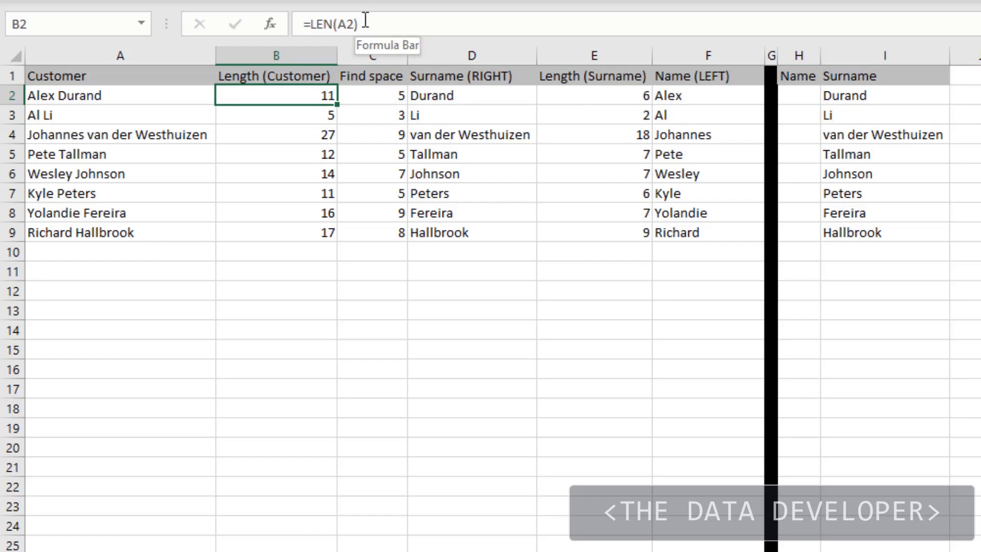
left_click_drag(366, 24, 325, 25)
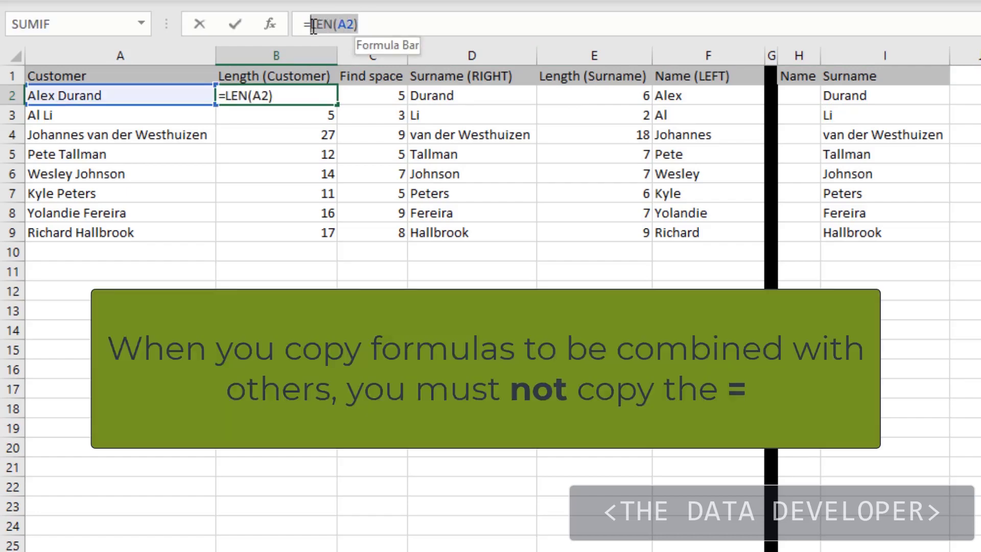
key("ctrl+c")
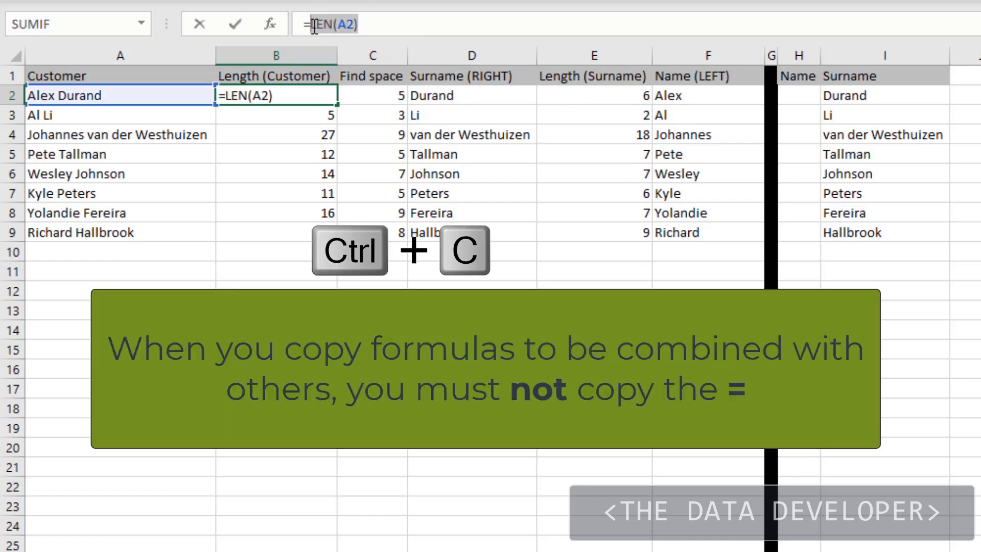
key("Escape")
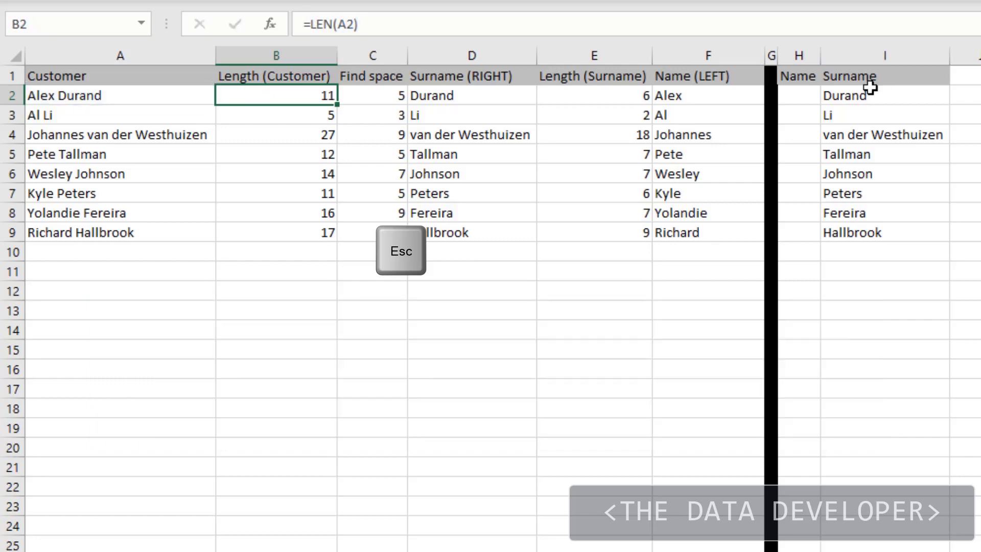
- Replace B2 with LEN(A2) in I2's RIGHT formula and fill the revised formula down the Surname column
left_click(865, 97)
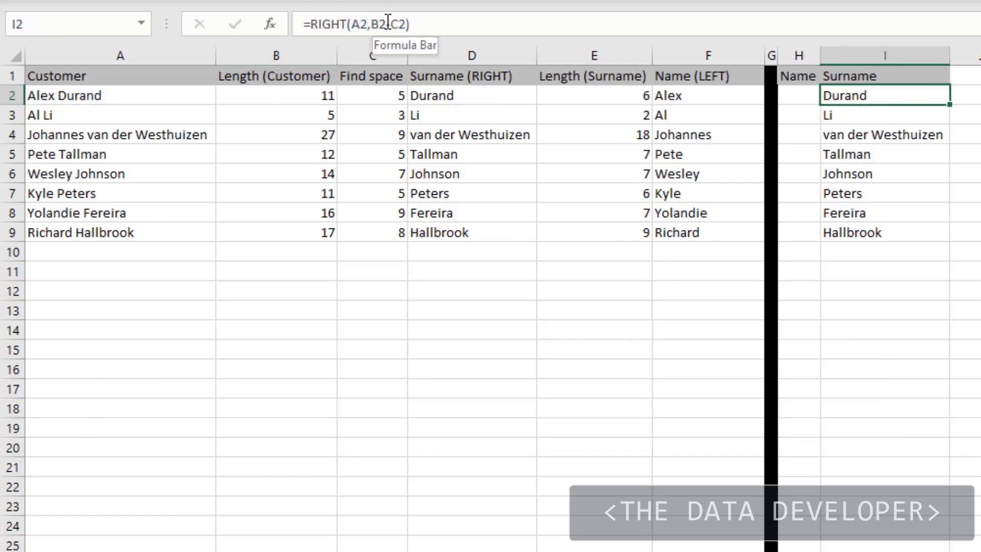
left_click_drag(387, 22, 372, 22)
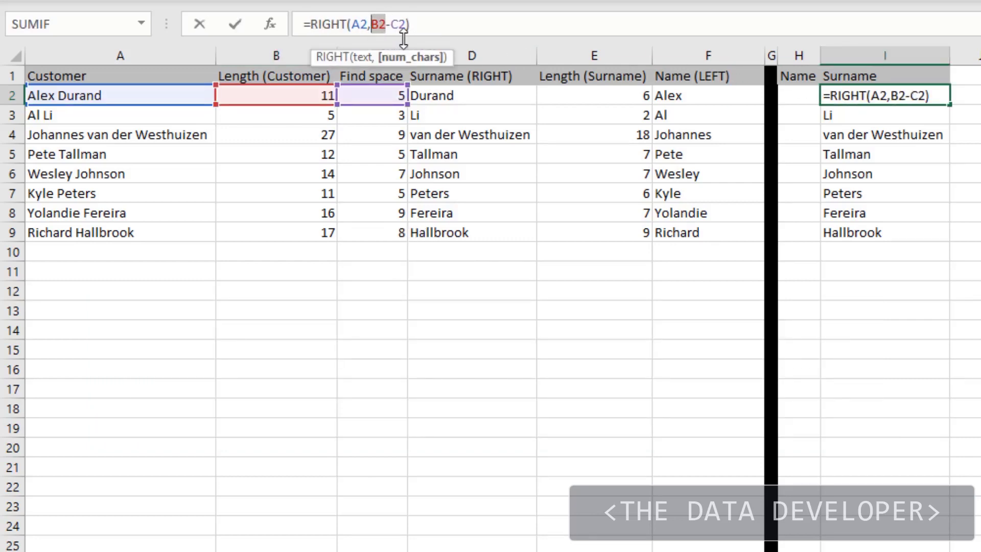
type("LEN(A2)")
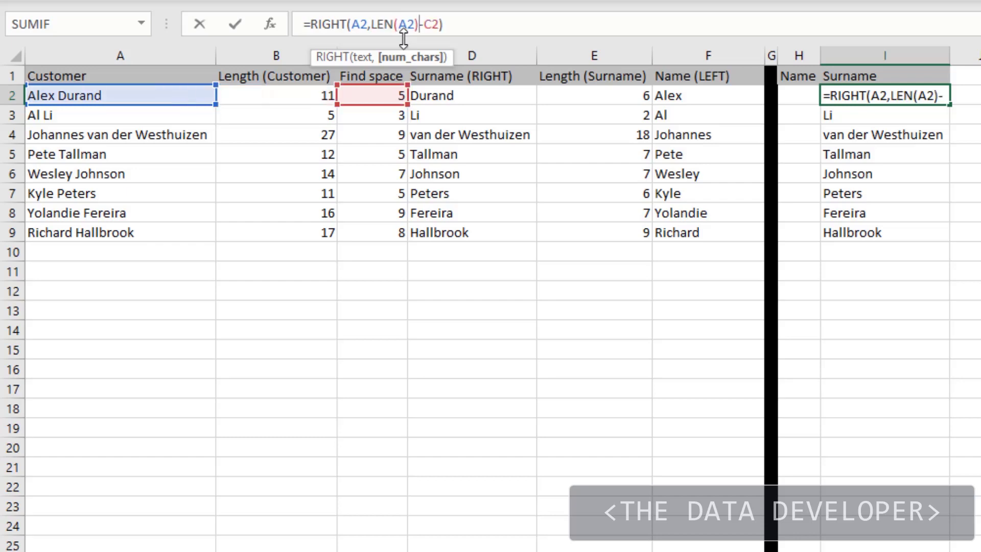
key("Return")
left_click(879, 93)
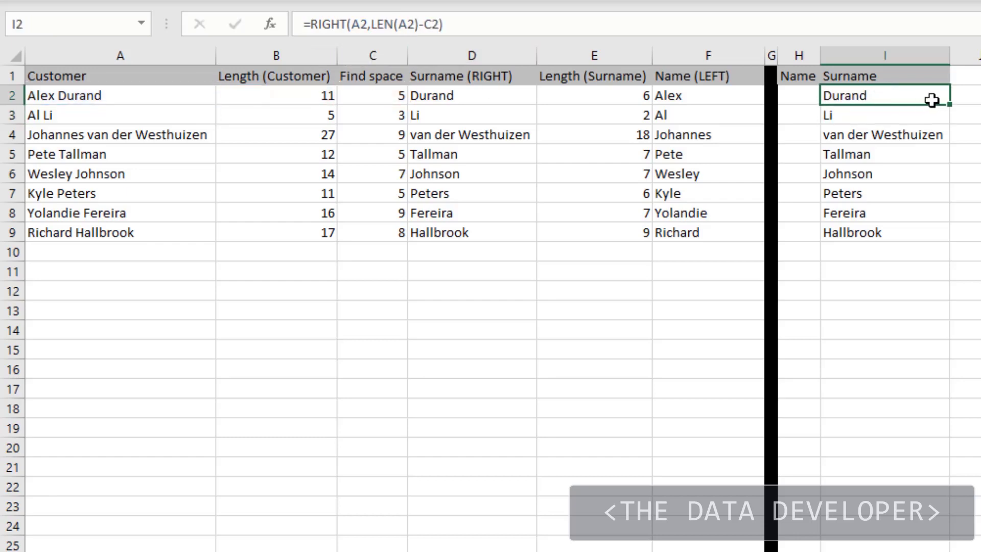
double_click(949, 106)
left_click(926, 128)
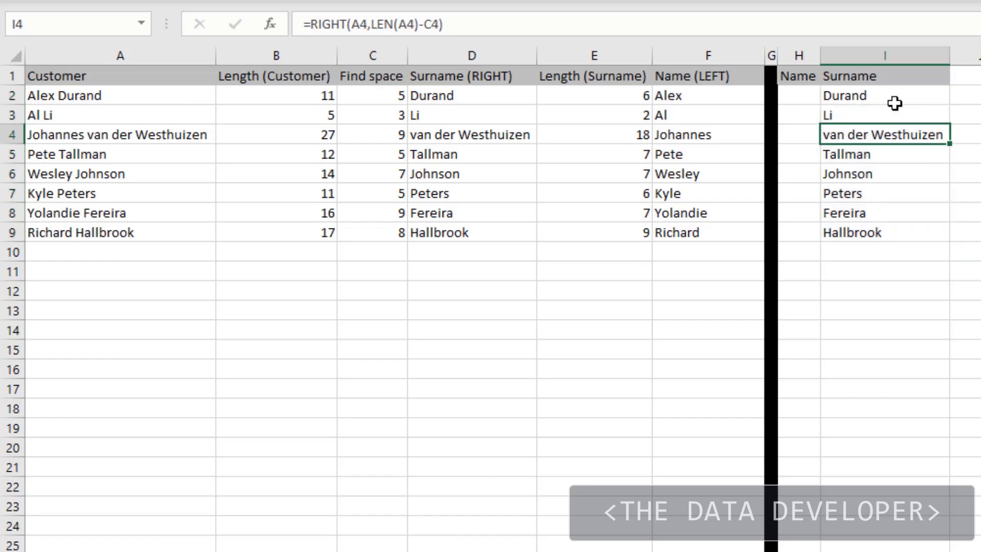
- Review the C2 reference in I2's formula and copy FIND(" ",A2), without the equals sign, from C2
left_click(894, 97)
left_click(569, 20)
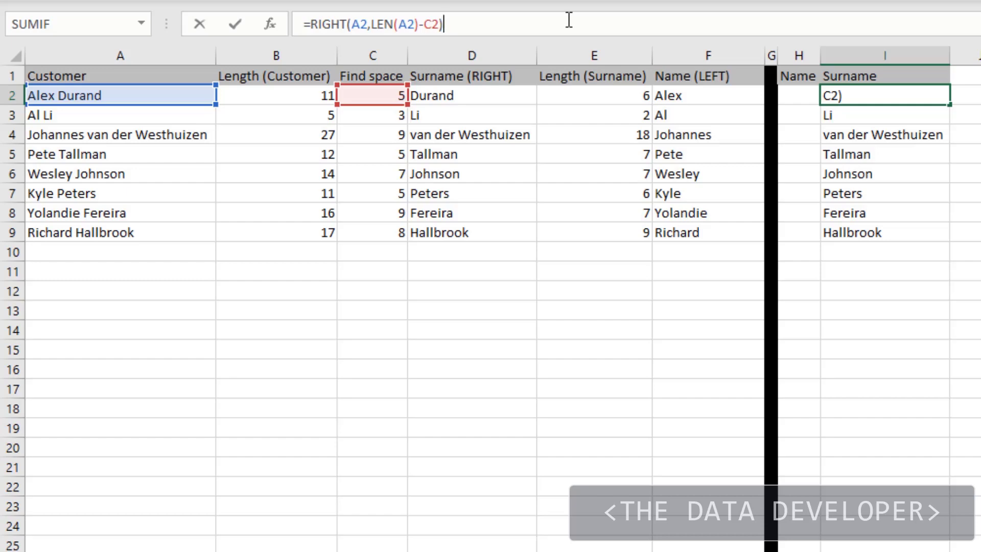
key("Escape")
left_click(390, 100)
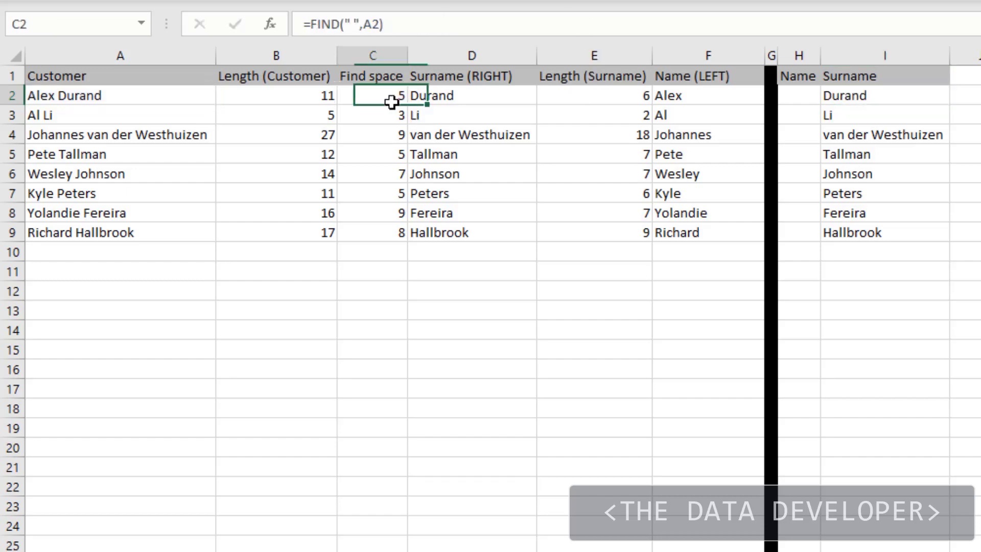
left_click(391, 24)
left_click_drag(391, 24, 324, 19)
key("Escape")
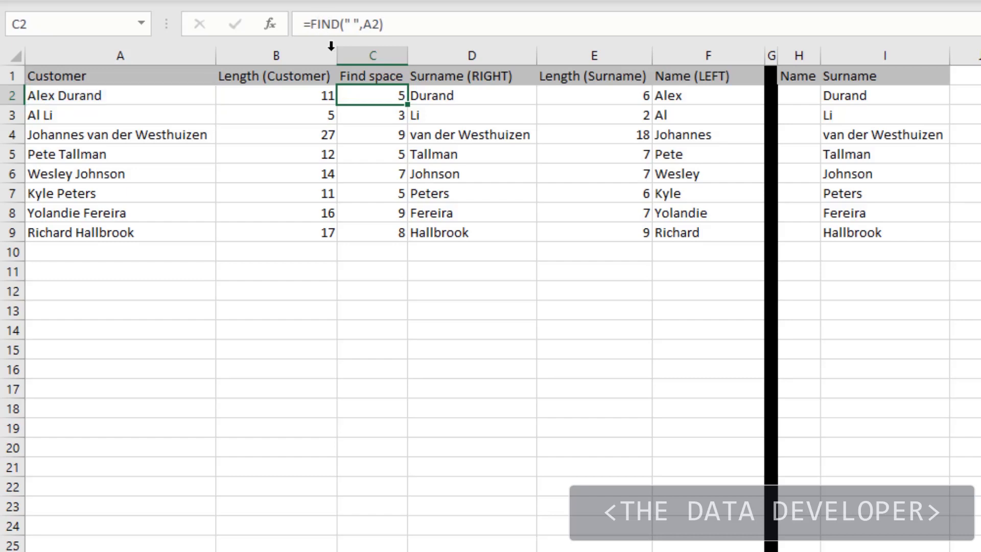
- Replace C2 with FIND(" ",A2) in I2's formula and fill the combined formula down the Surname column
left_click(872, 94)
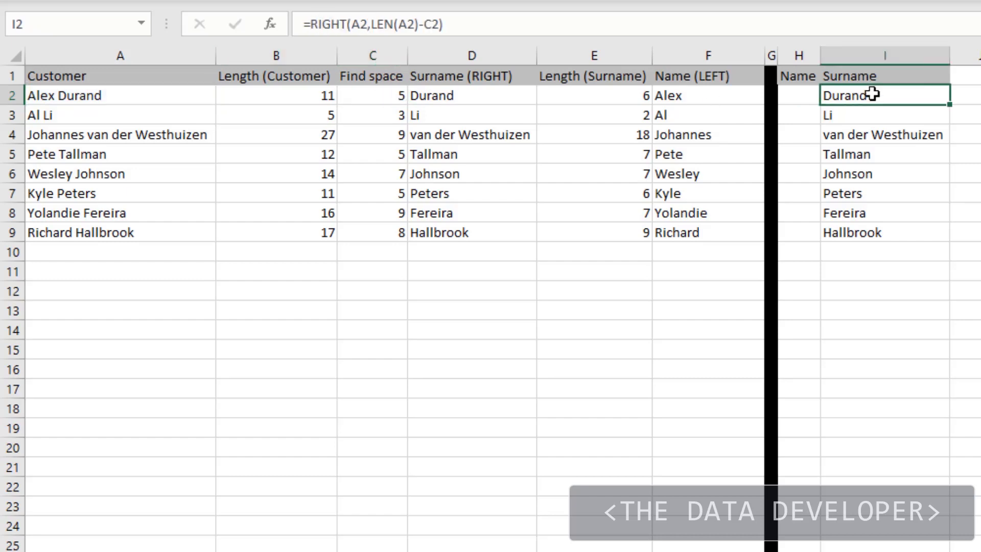
left_click(441, 23)
double_click(435, 24)
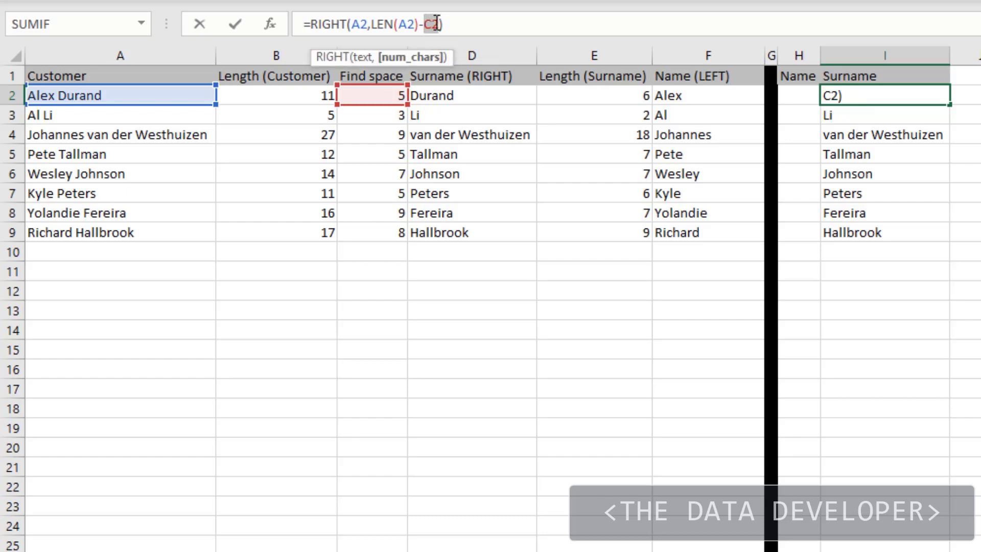
key("ctrl+v")
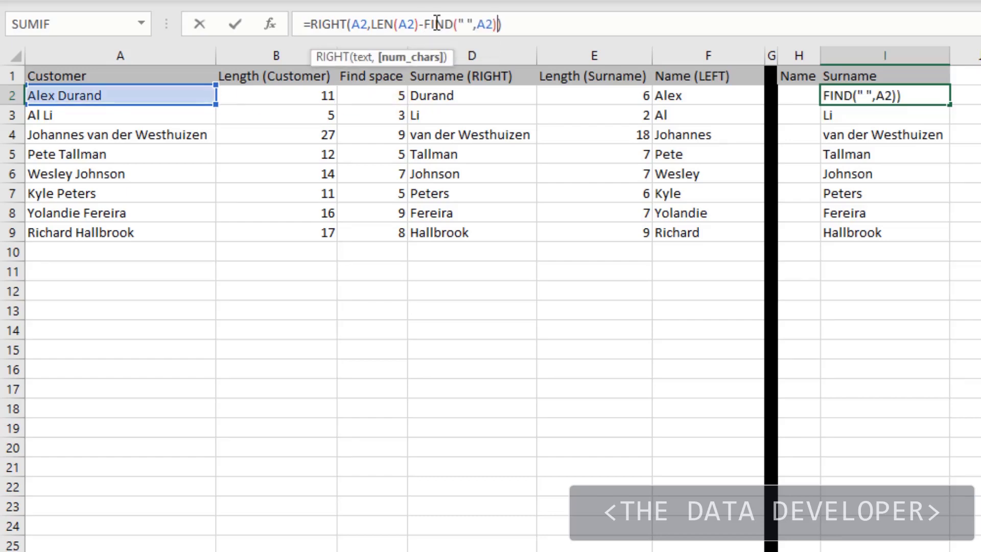
key("Return")
left_click(889, 96)
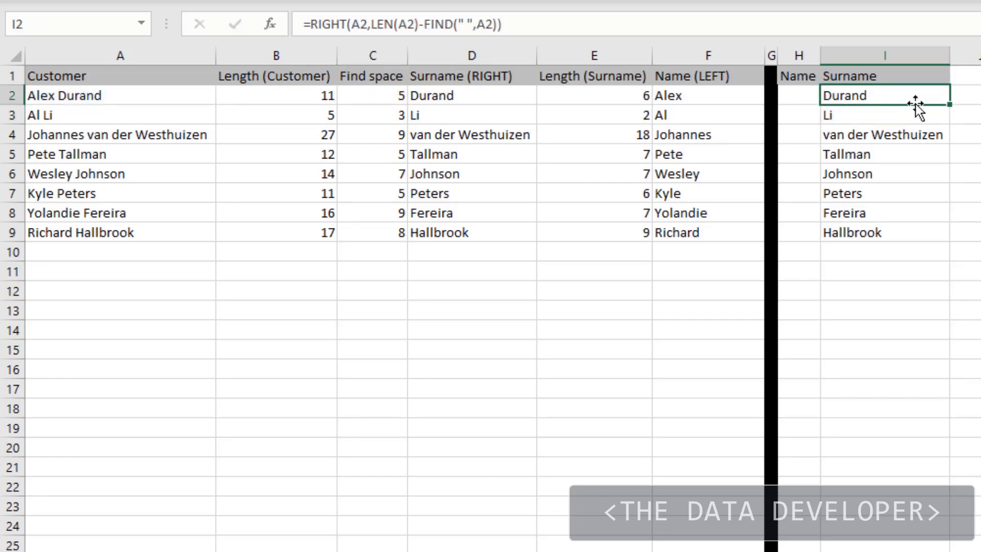
double_click(949, 106)
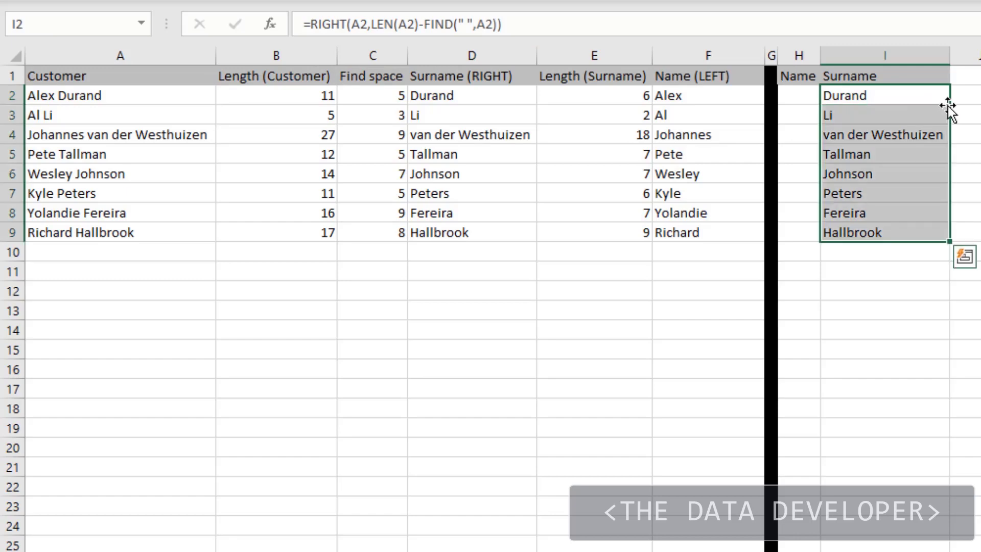
left_click(910, 178)
- Examine the combined RIGHT, LEN and FIND formula in I2 and the cells it references
left_click(903, 97)
left_click(542, 17)
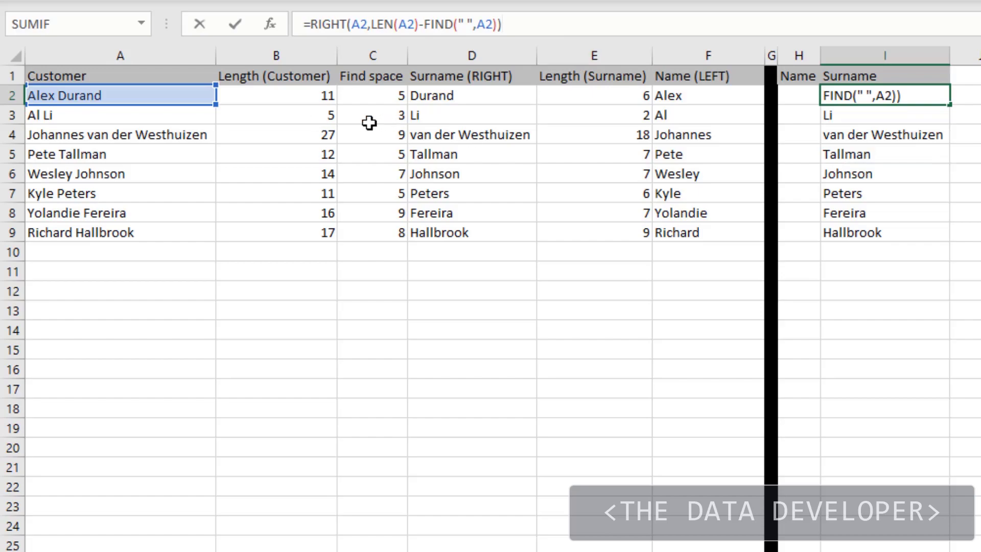
key("Escape")
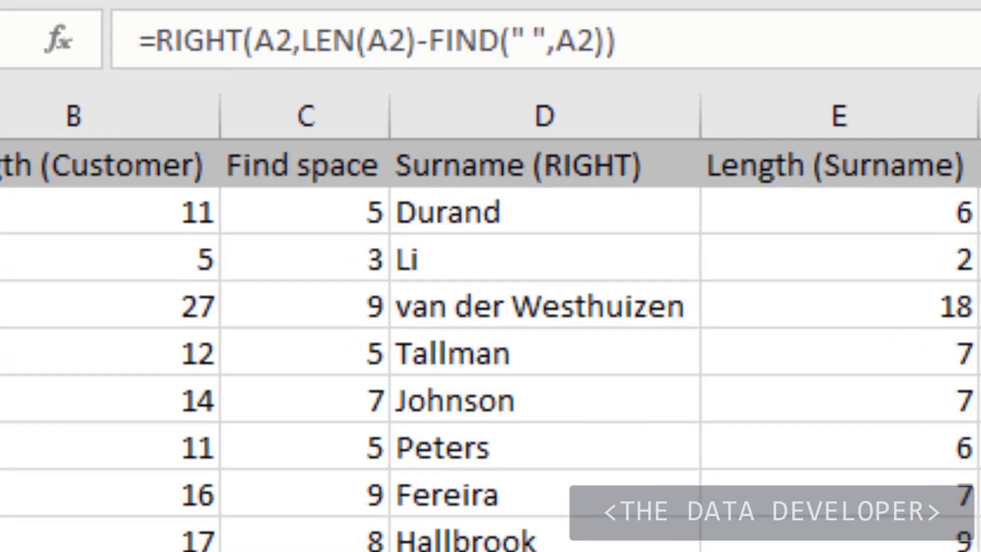
left_click(884, 135)
key("Up")
key("Up")
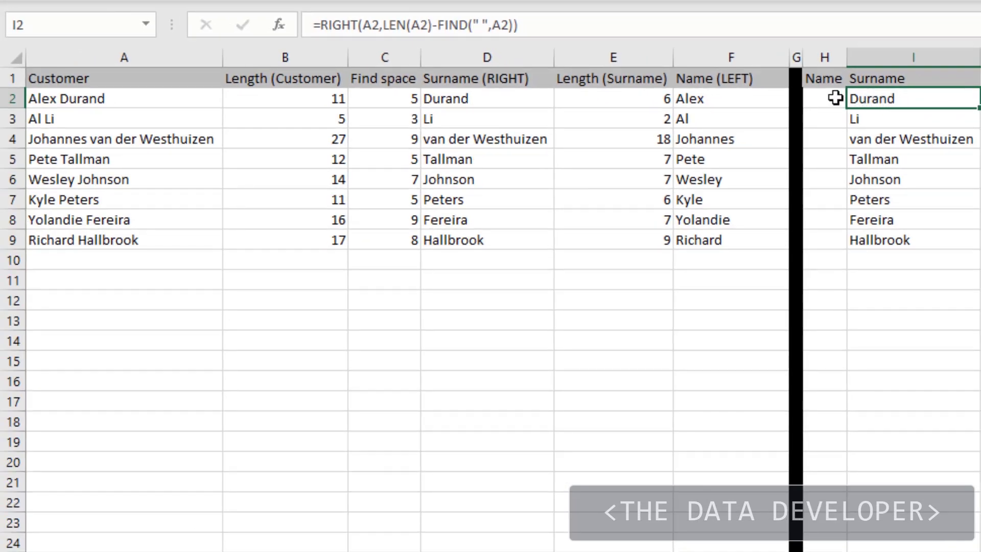
- Copy LEFT(A2,B2-E2-1), without the equals sign, from F2 and paste it into H2 under Name
left_click(691, 100)
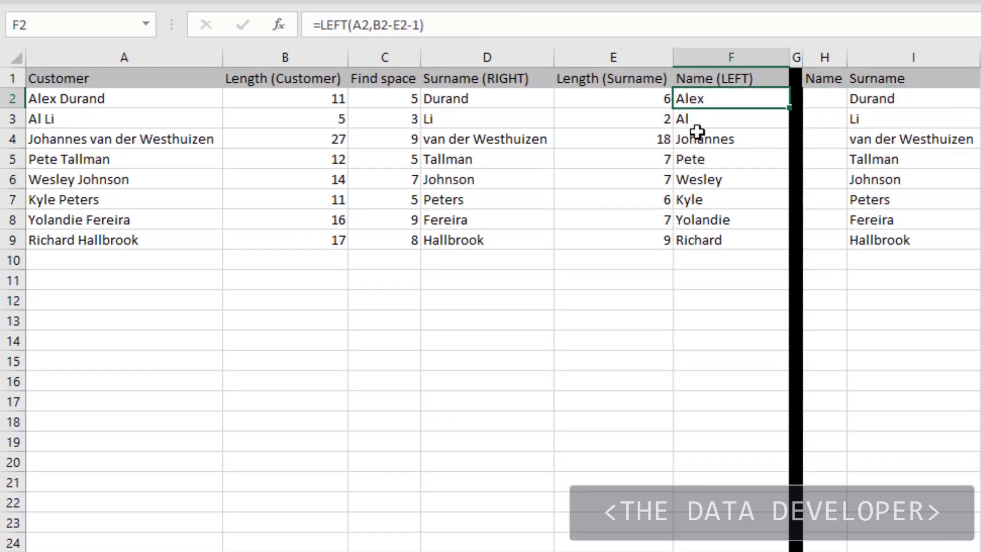
left_click(462, 26)
left_click_drag(462, 26, 320, 26)
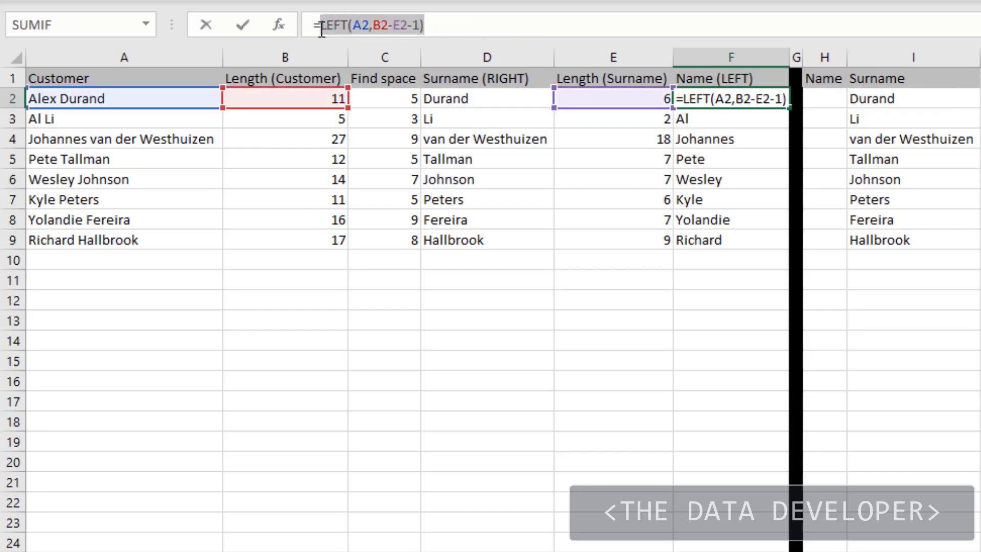
key("Escape")
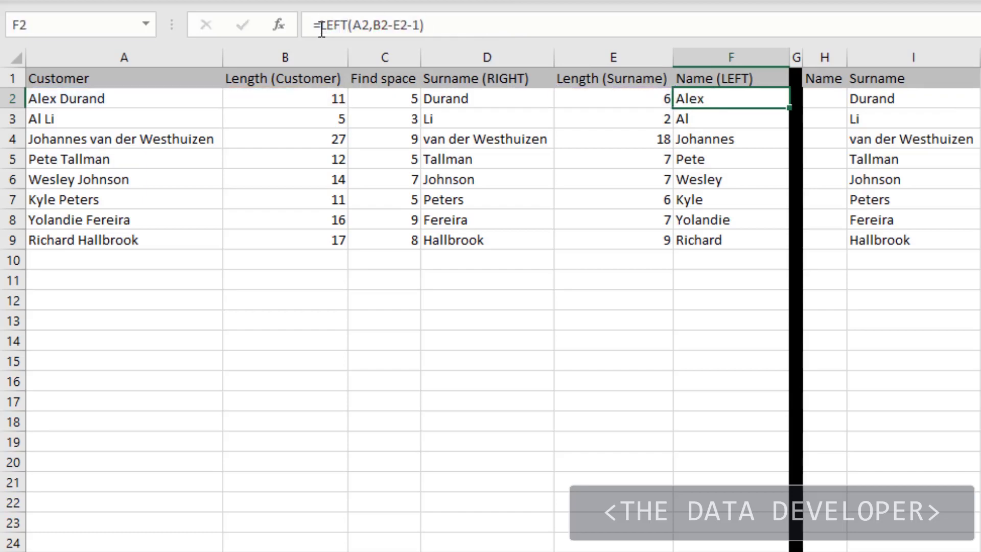
left_click(825, 97)
left_click(412, 26)
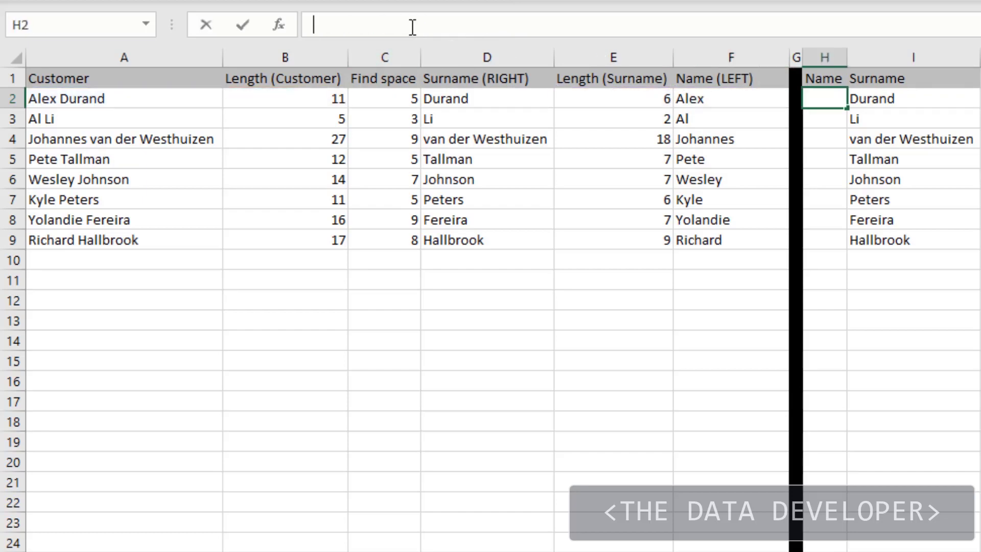
key("ctrl+v")
key("Return")
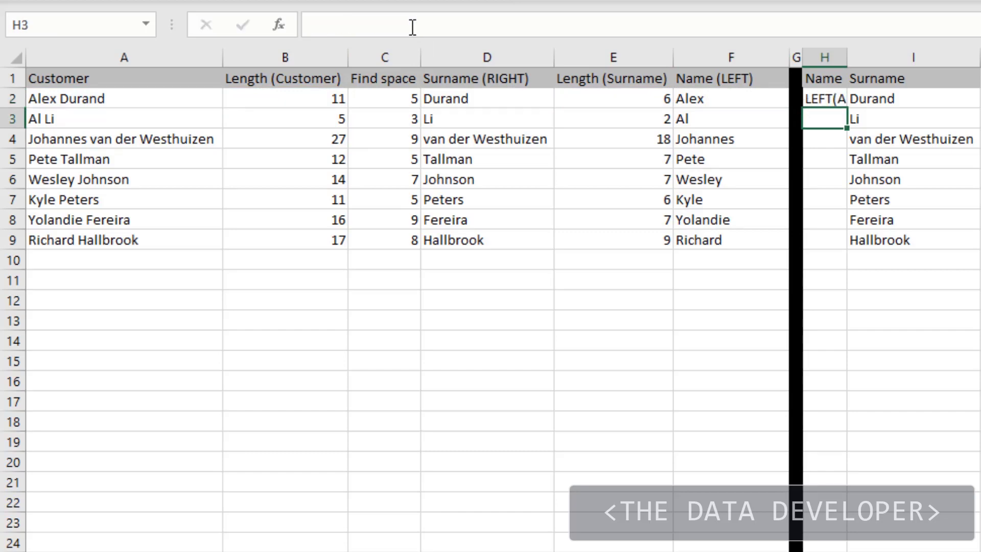
left_click(827, 95)
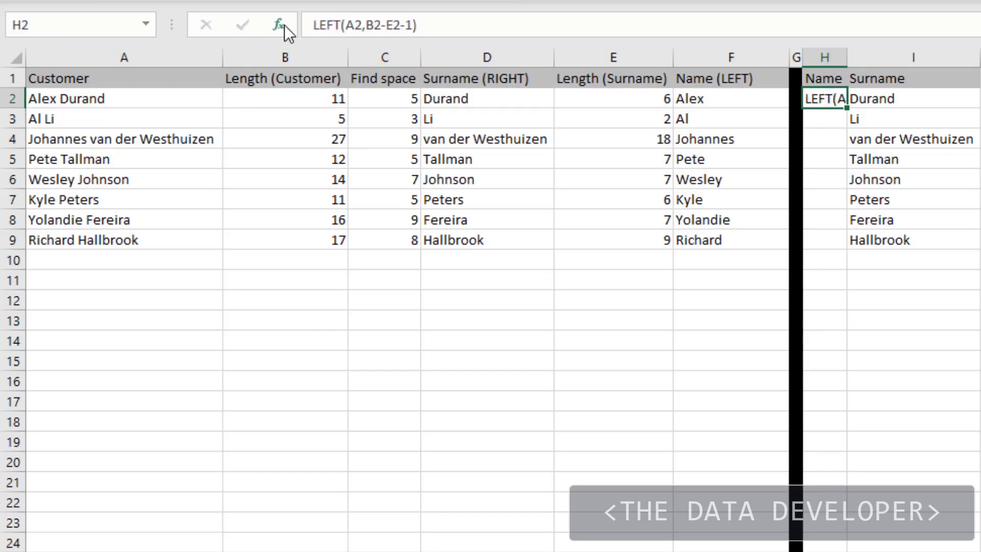
- Add the leading equals sign to H2's text so it becomes the formula =LEFT(A2,B2-E2-1)
left_click(316, 22)
type("=")
key("Return")
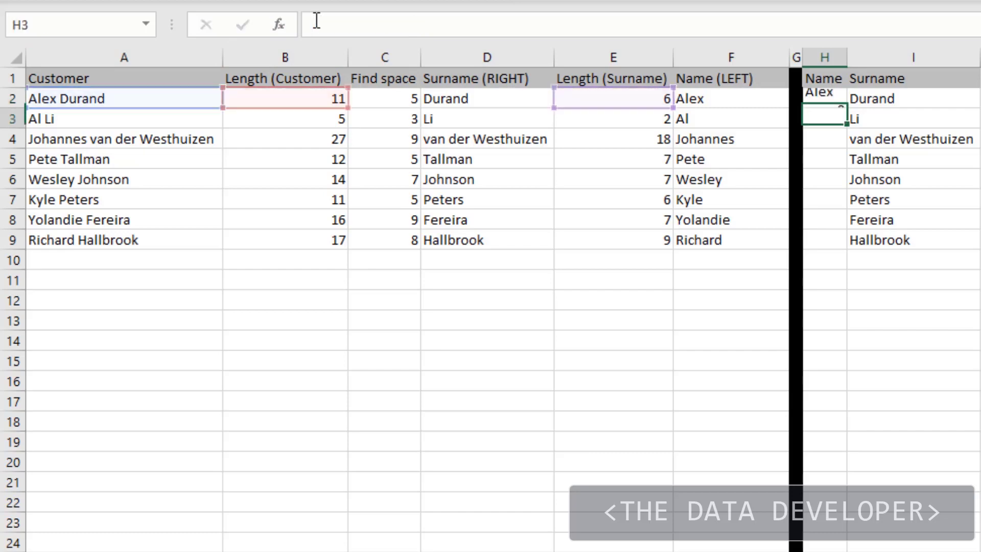
- Fill H2's LEFT formula down the Name column and autofit the width of column H
left_click(827, 102)
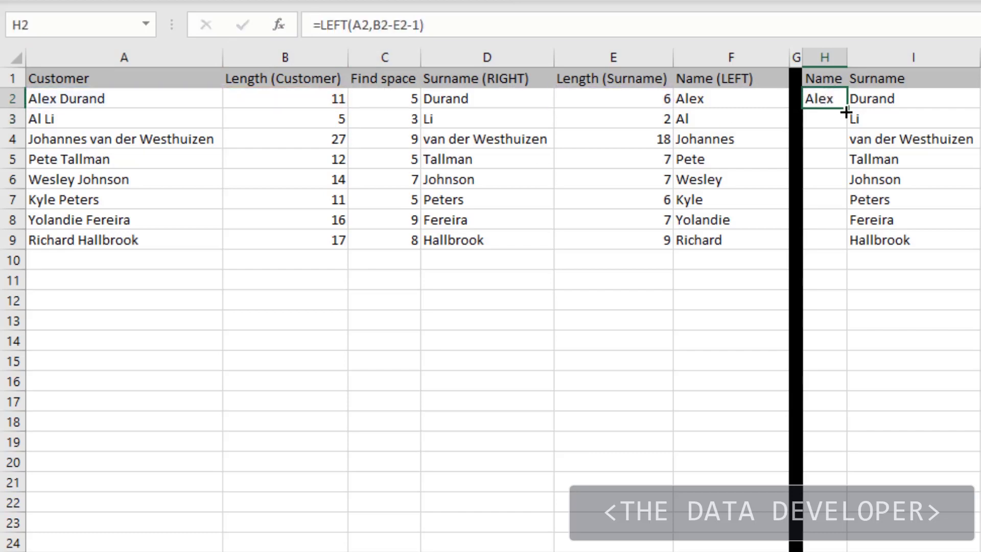
double_click(846, 109)
double_click(834, 53)
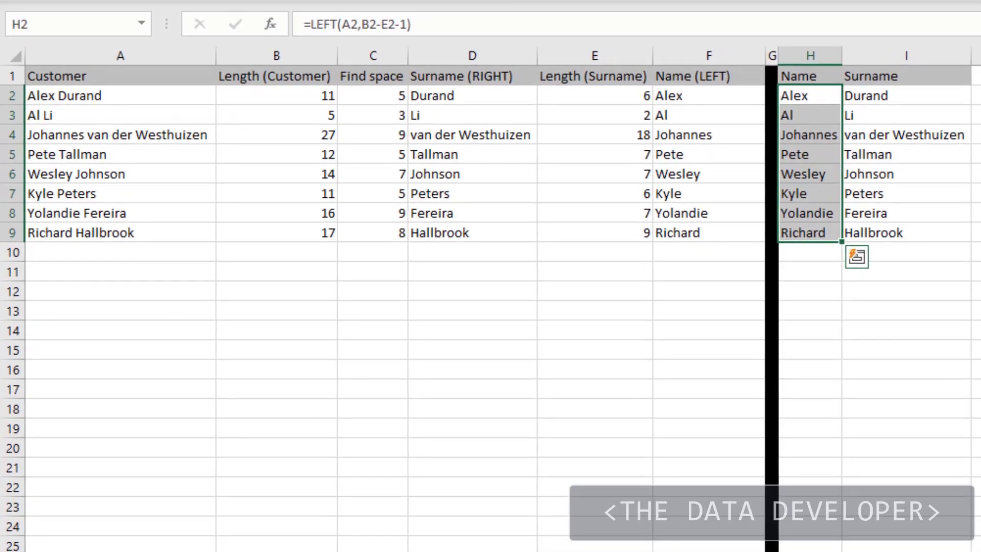
left_click(978, 157)
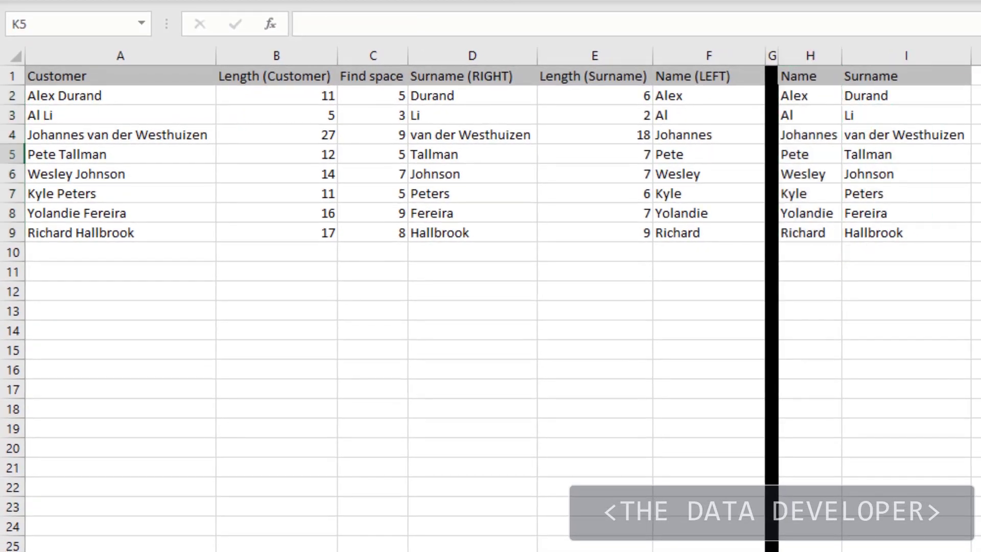
- Review the cell references in H2's formula and copy LEN(A2), without the equals sign, from B2
left_click(801, 99)
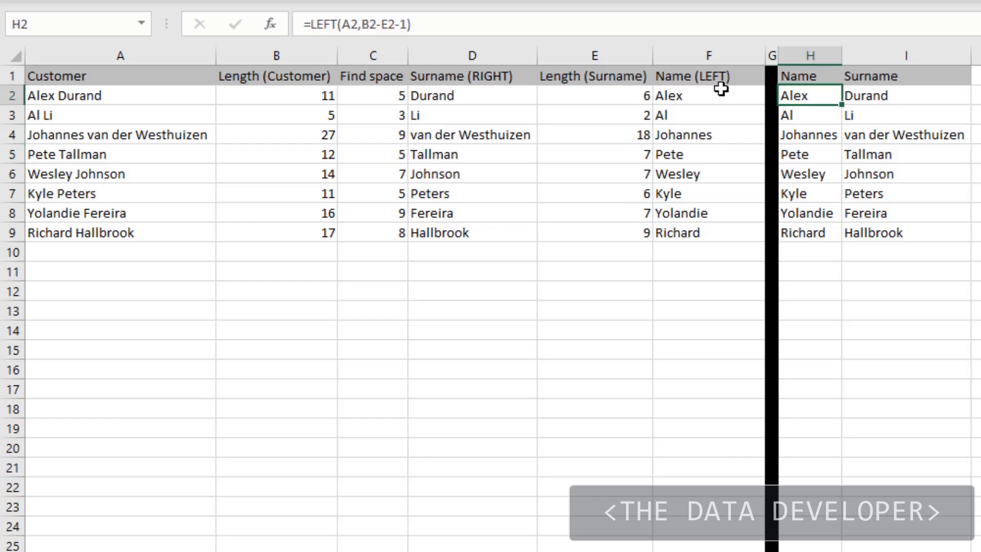
left_click(525, 26)
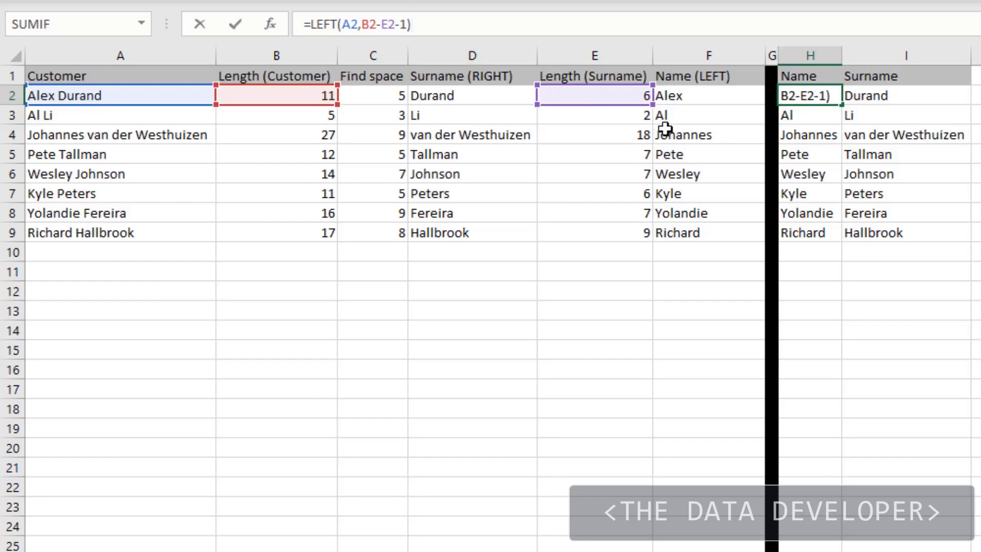
key("Escape")
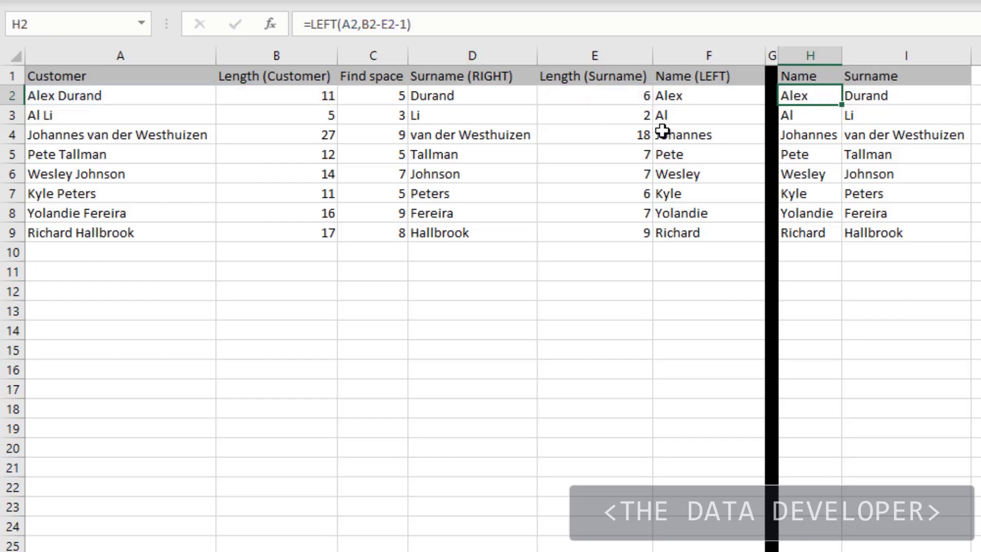
left_click(281, 93)
left_click_drag(375, 25, 317, 24)
key("ctrl+c")
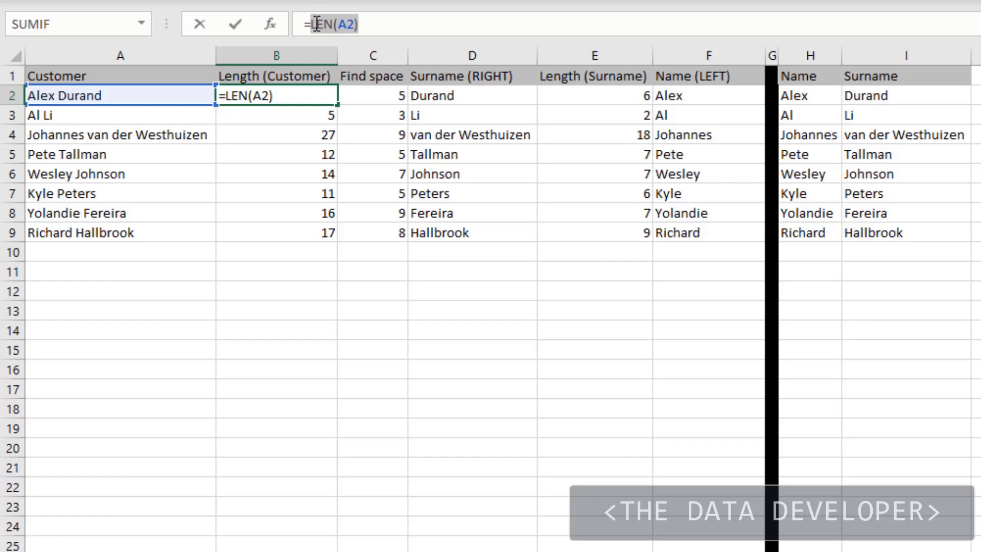
key("Escape")
- Replace B2 with LEN(A2) in H2's formula and fill the updated formula down the Name column
left_click(795, 94)
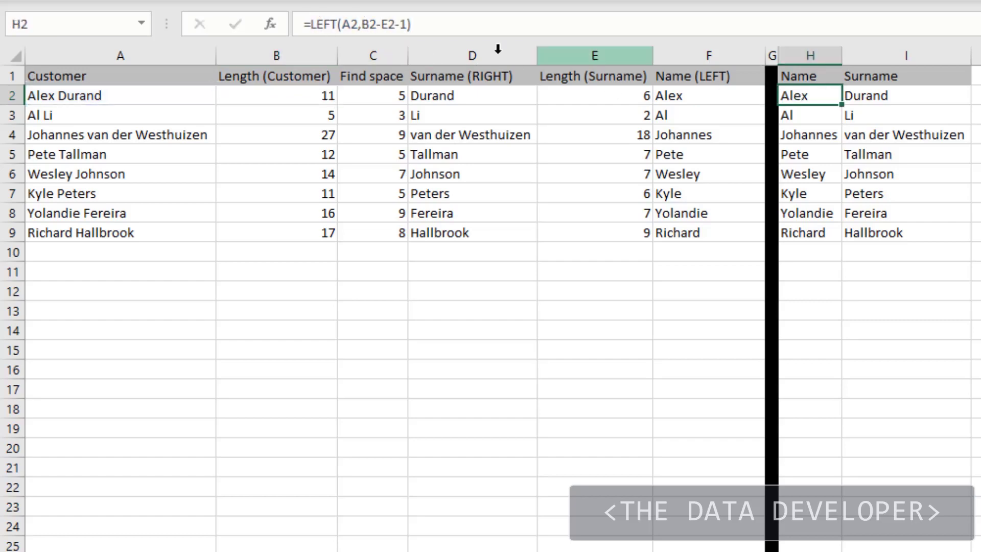
left_click(374, 23)
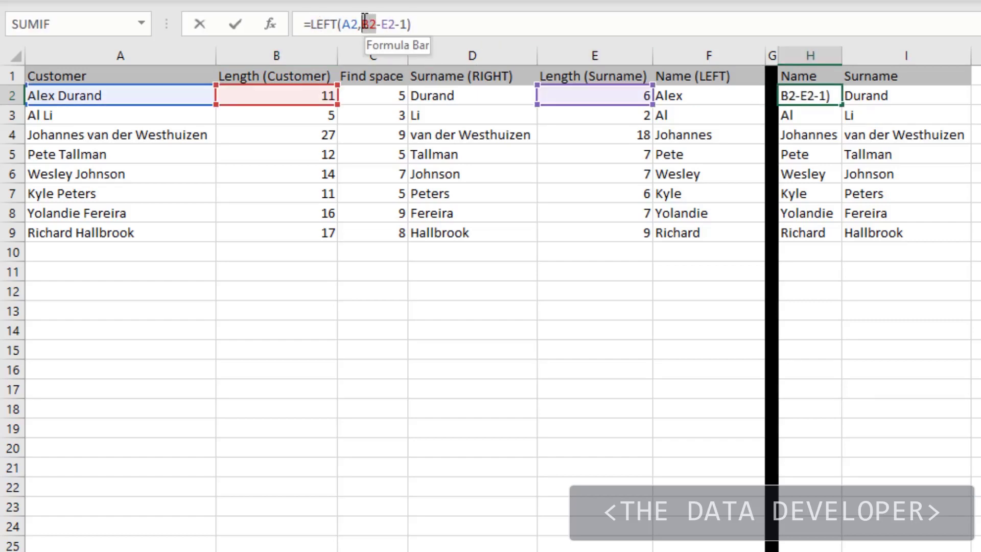
double_click(367, 24)
key("ctrl+v")
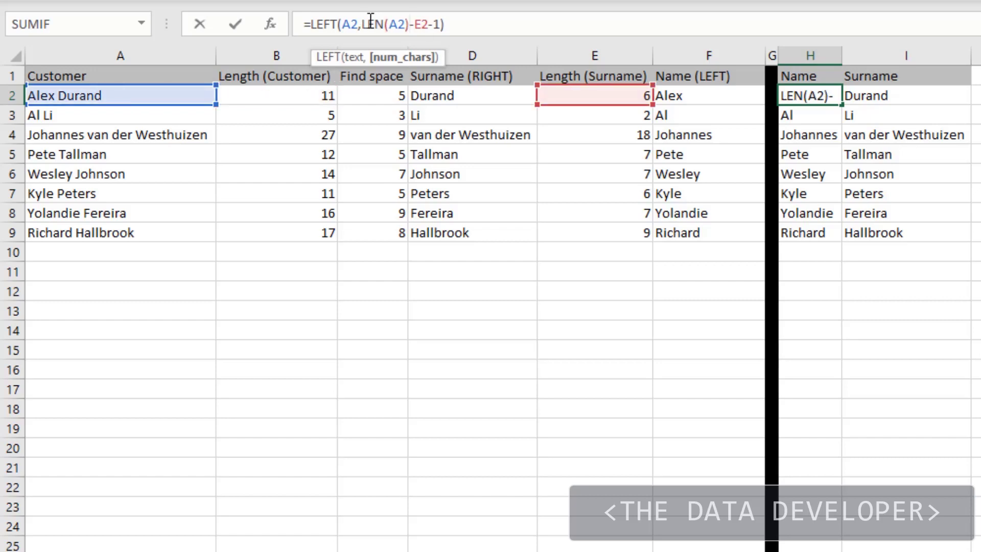
key("Return")
left_click(807, 91)
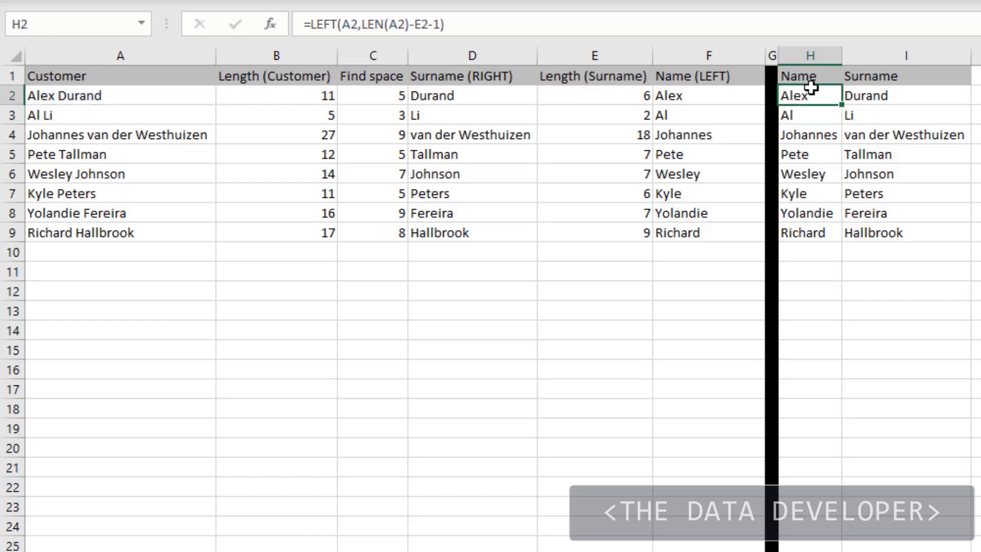
double_click(841, 104)
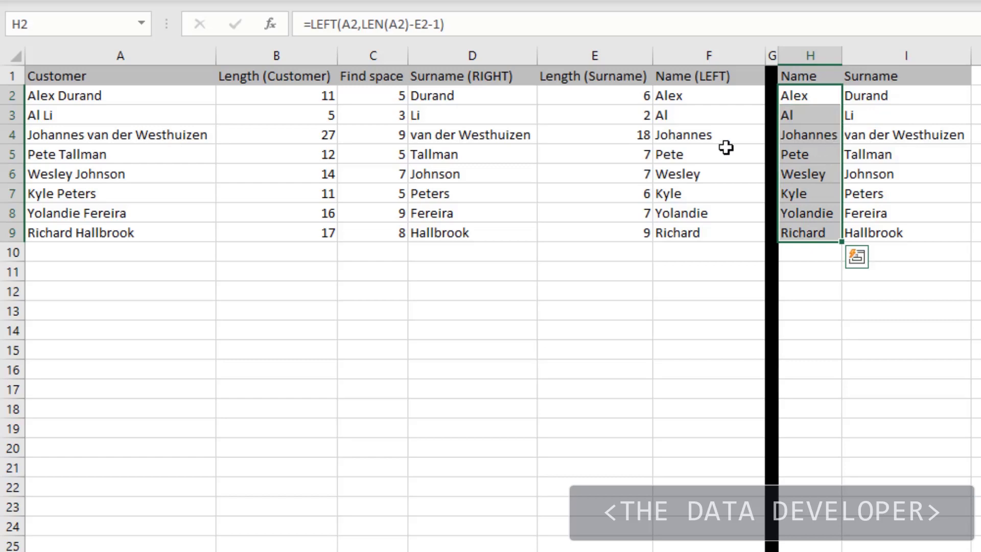
- Review the E2 reference in H2's formula and copy LEN(D2), without the equals sign, from E2
left_click(806, 94)
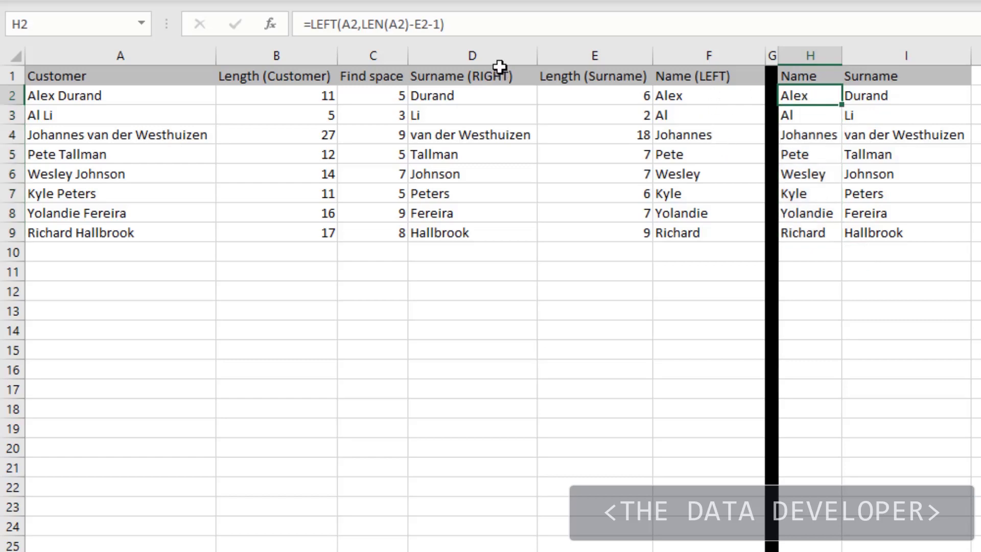
left_click(482, 26)
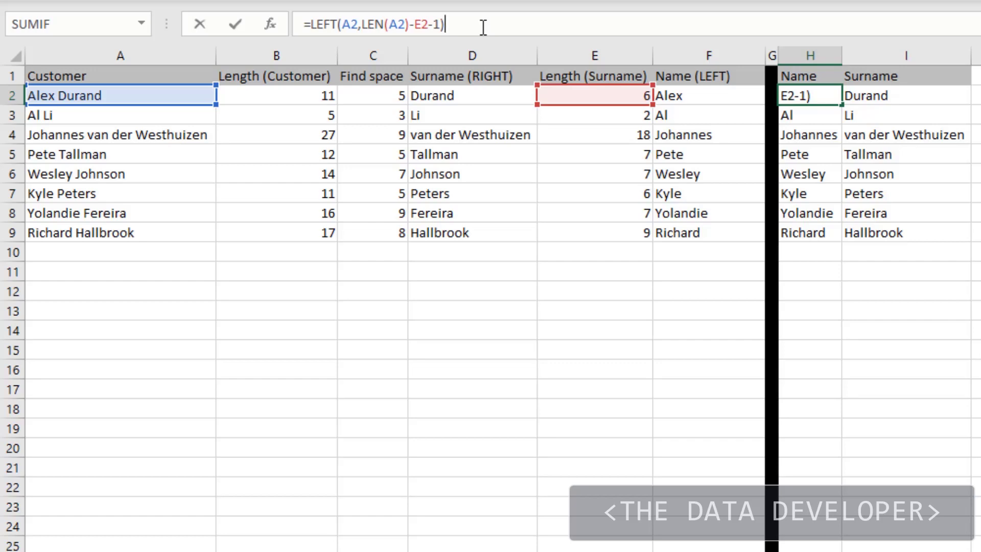
key("Escape")
left_click(602, 96)
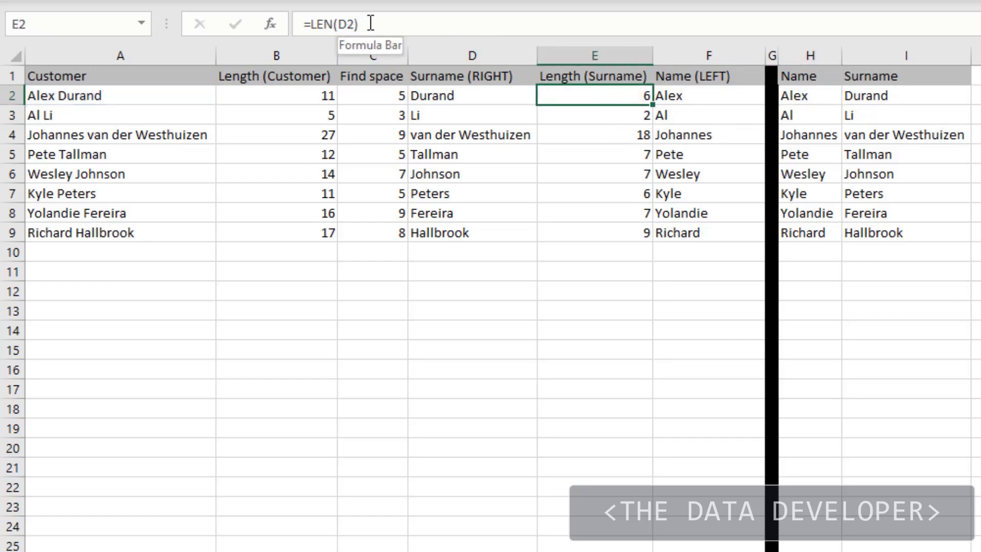
left_click_drag(371, 23, 314, 25)
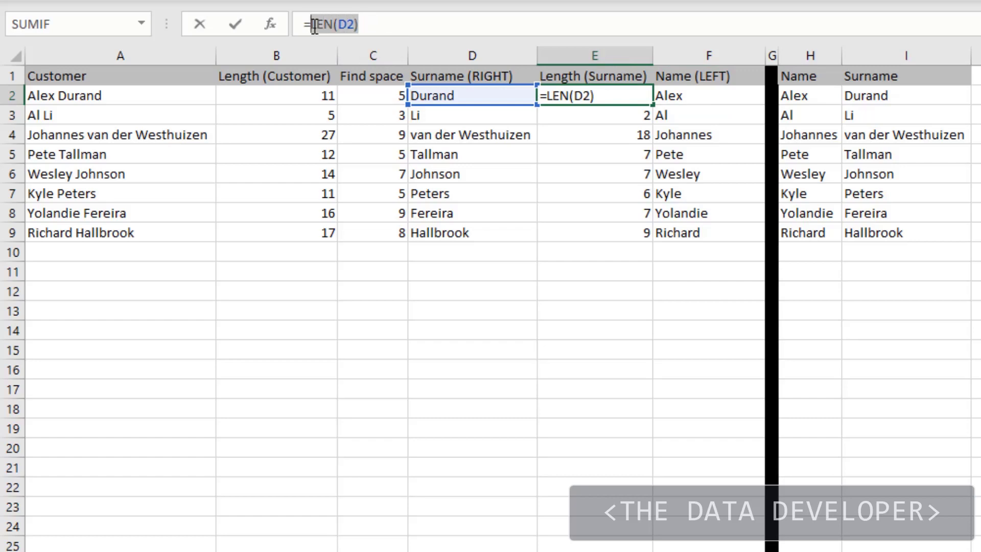
key("Escape")
- Replace E2 with LEN(D2) in H2's formula and fill the updated formula down the Name column
left_click(807, 92)
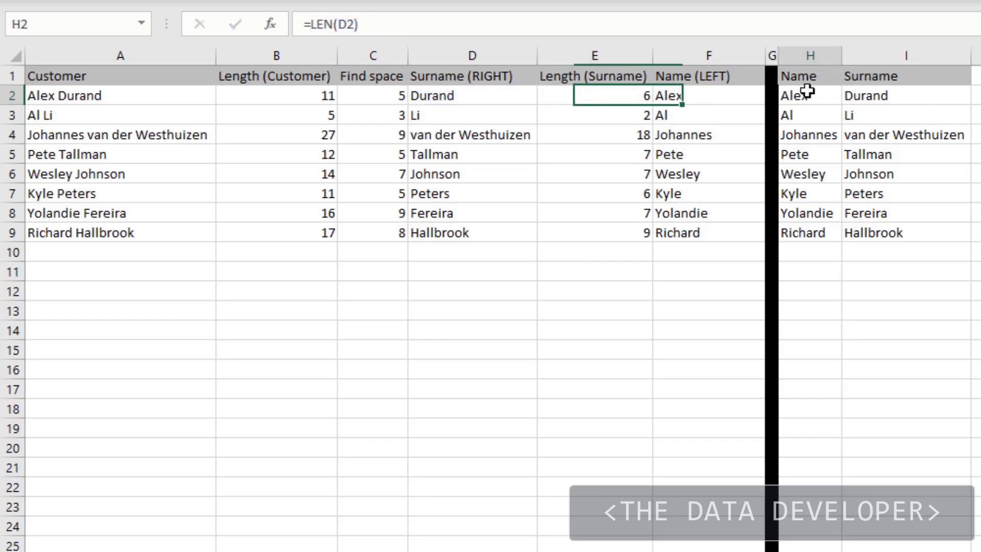
left_click_drag(430, 24, 420, 22)
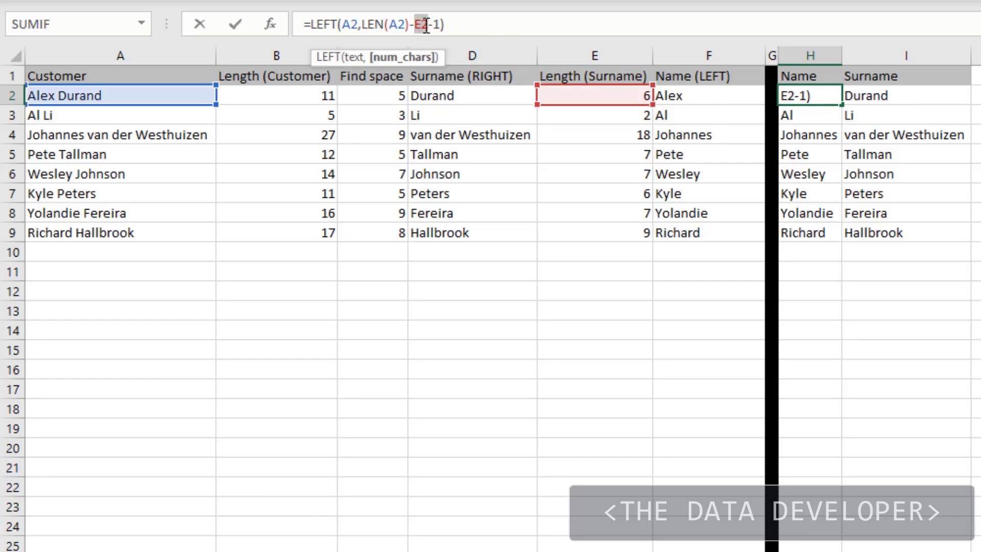
type("LEN(D2)")
key("Return")
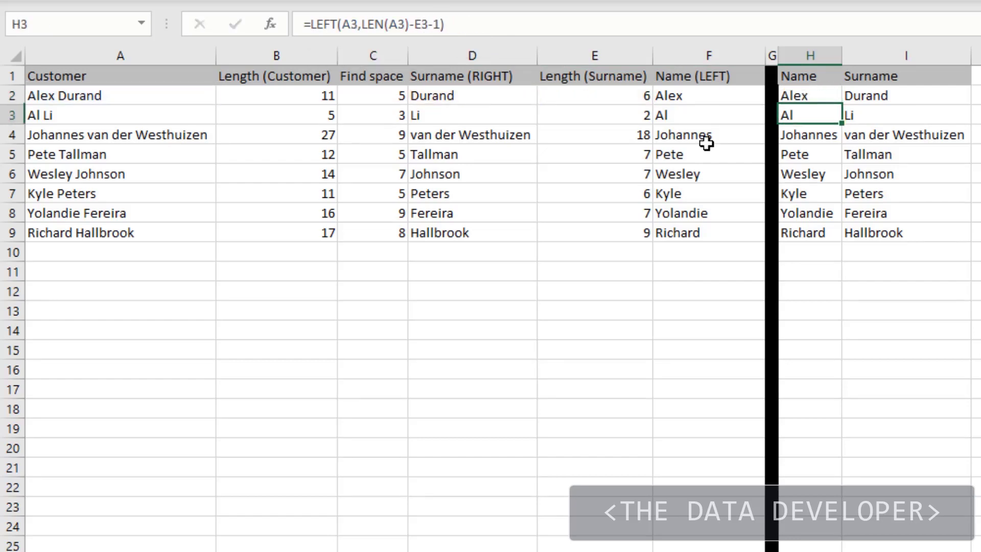
left_click(825, 93)
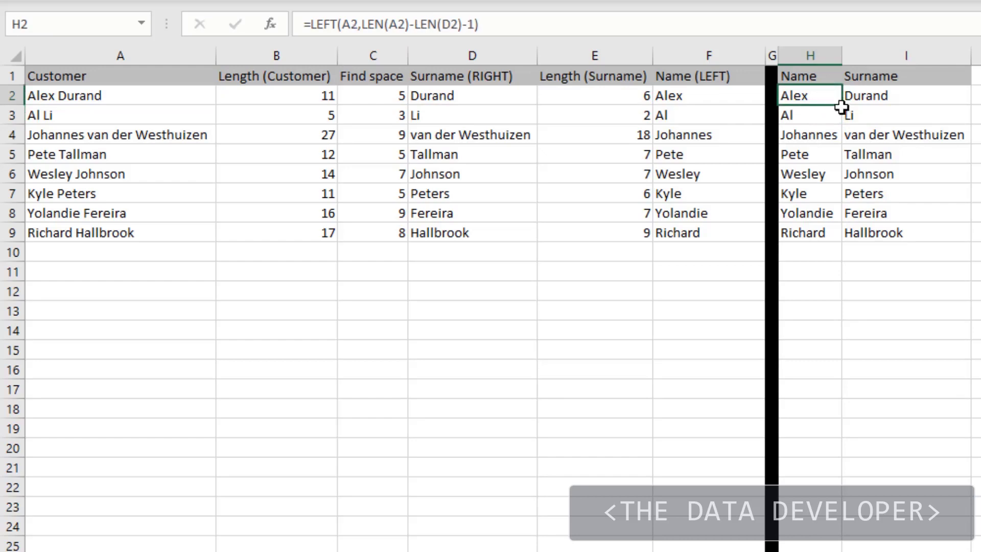
double_click(842, 106)
left_click(825, 142)
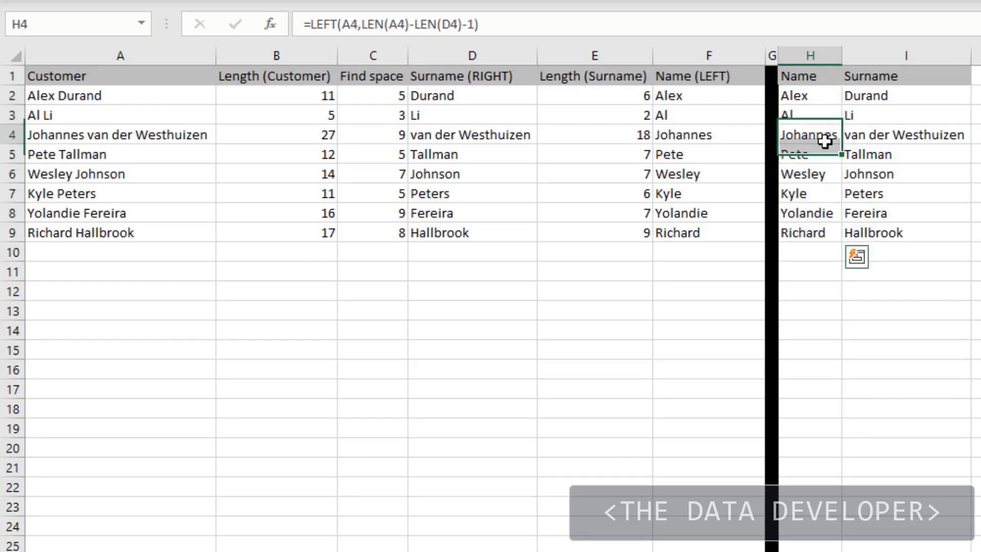
- Review the D2 reference in H2's formula and copy RIGHT(A2,LEN(A2)-FIND(" ",A2)), without the equals sign, from I2
left_click(811, 96)
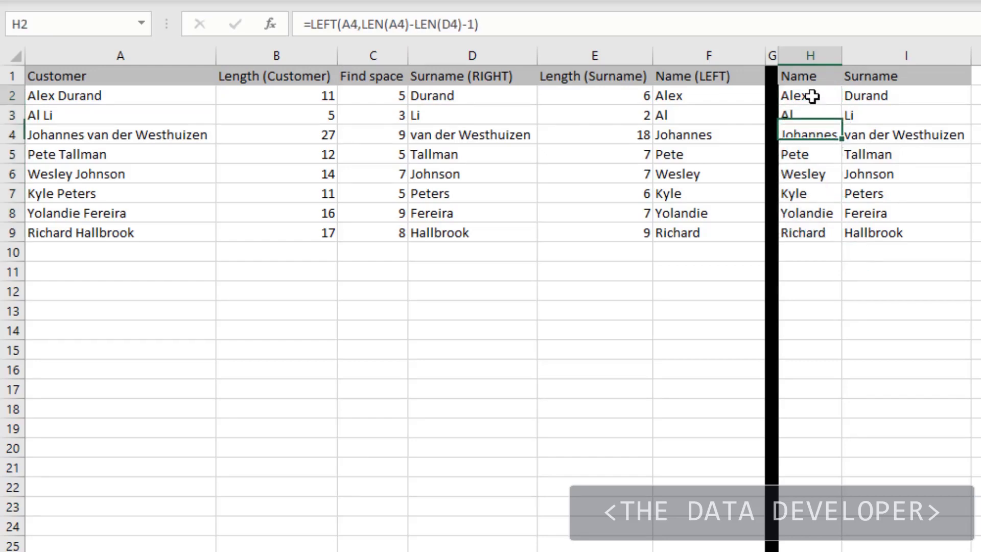
left_click(564, 17)
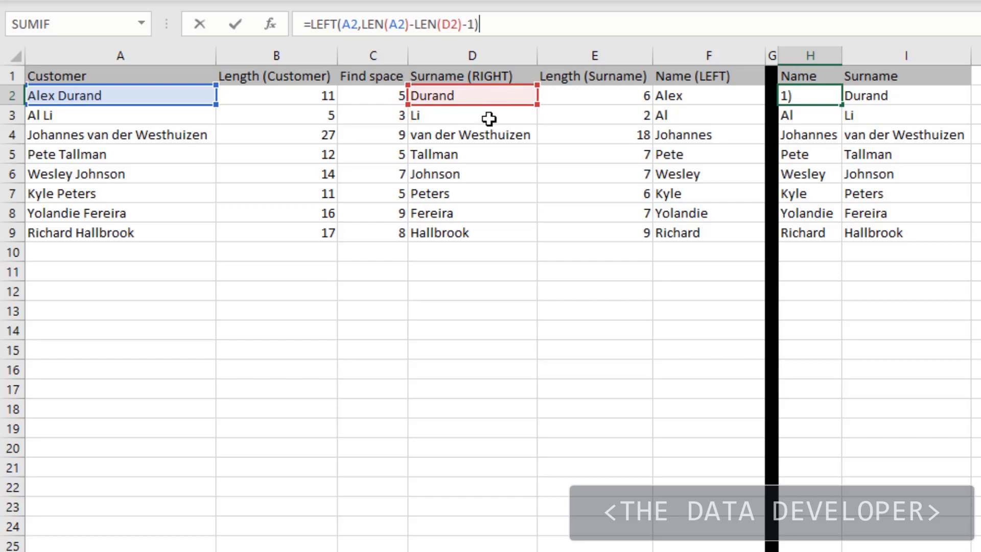
key("ctrl+Return")
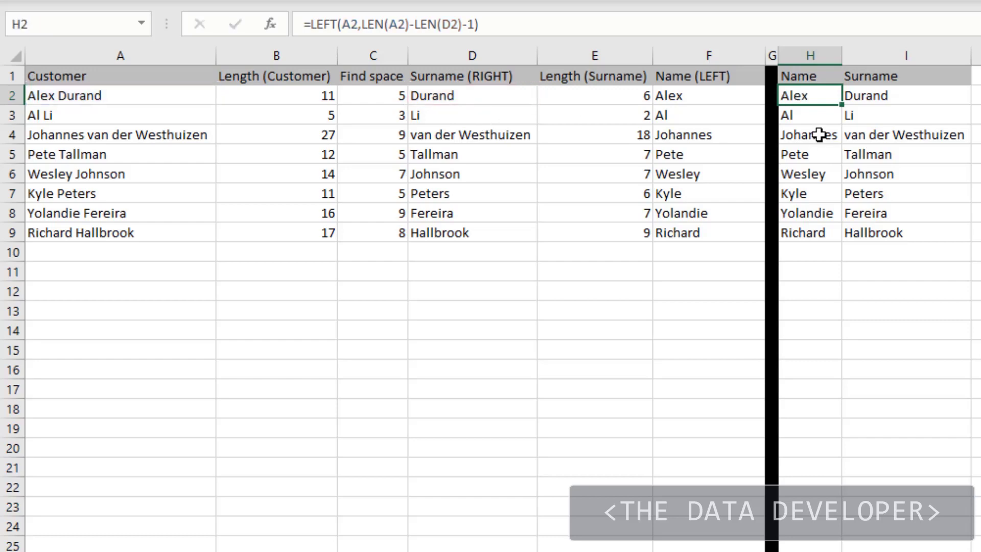
left_click(868, 99)
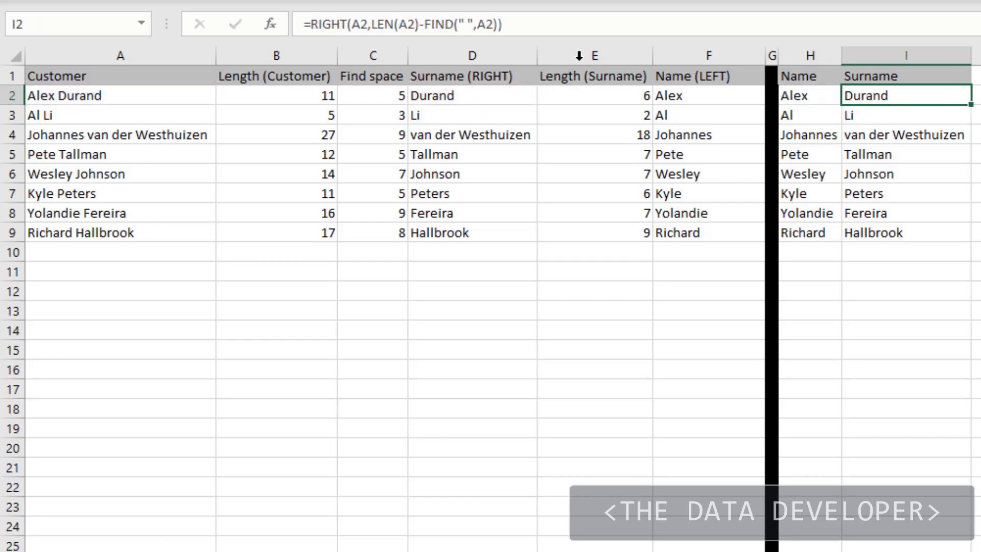
left_click(512, 24)
left_click_drag(511, 24, 319, 22)
key("ctrl+c")
key("Escape")
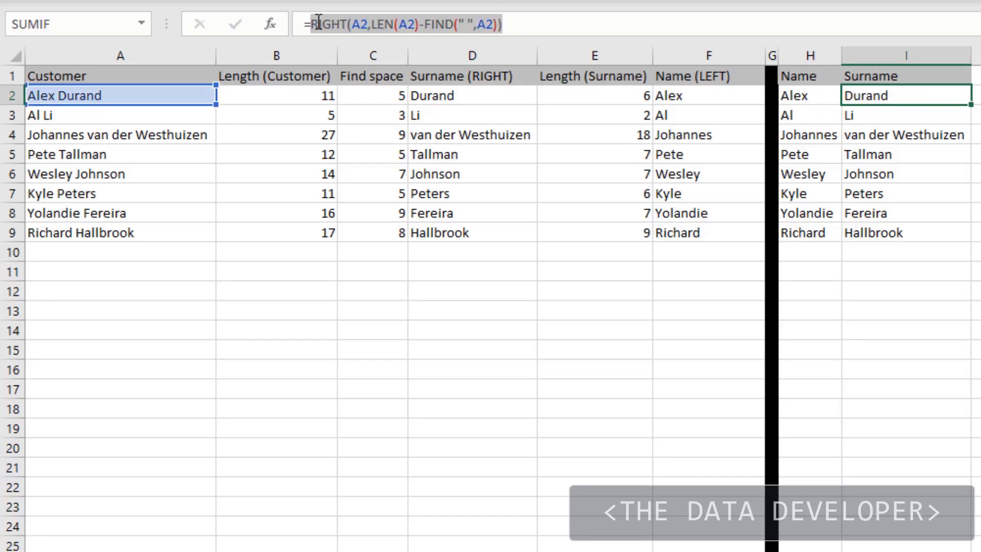
- Replace D2 inside the second LEN of H2's formula with RIGHT(A2,LEN(A2)-FIND(" ",A2))
left_click(801, 98)
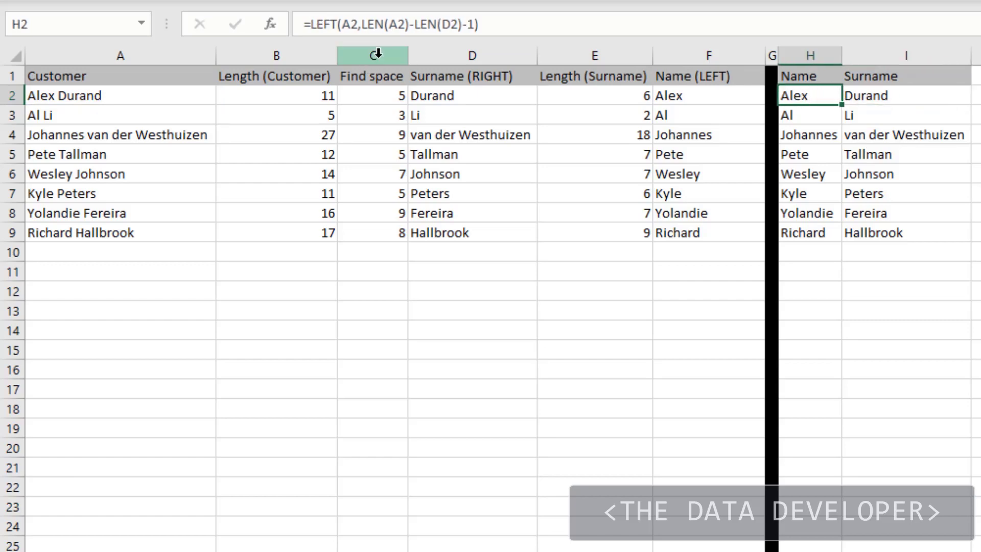
left_click(458, 23)
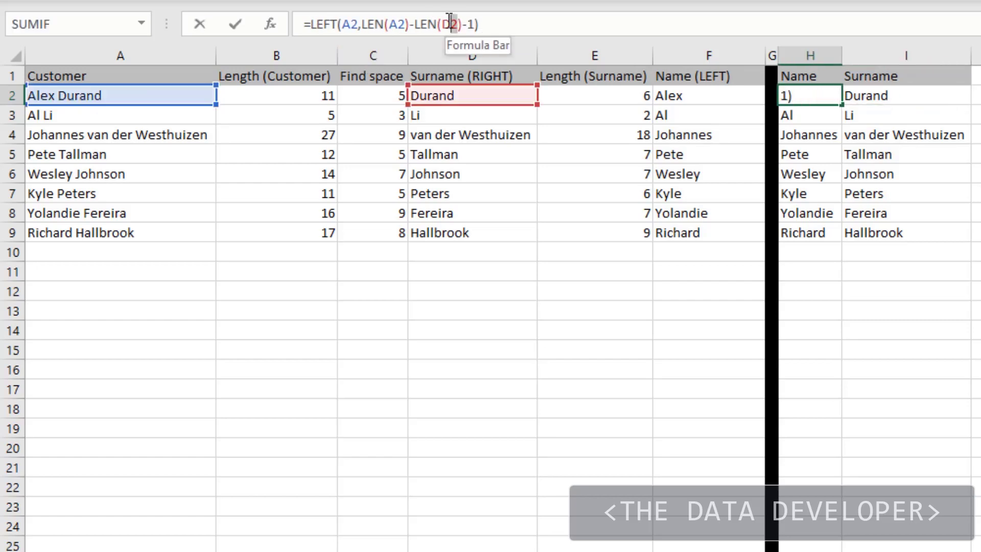
double_click(448, 22)
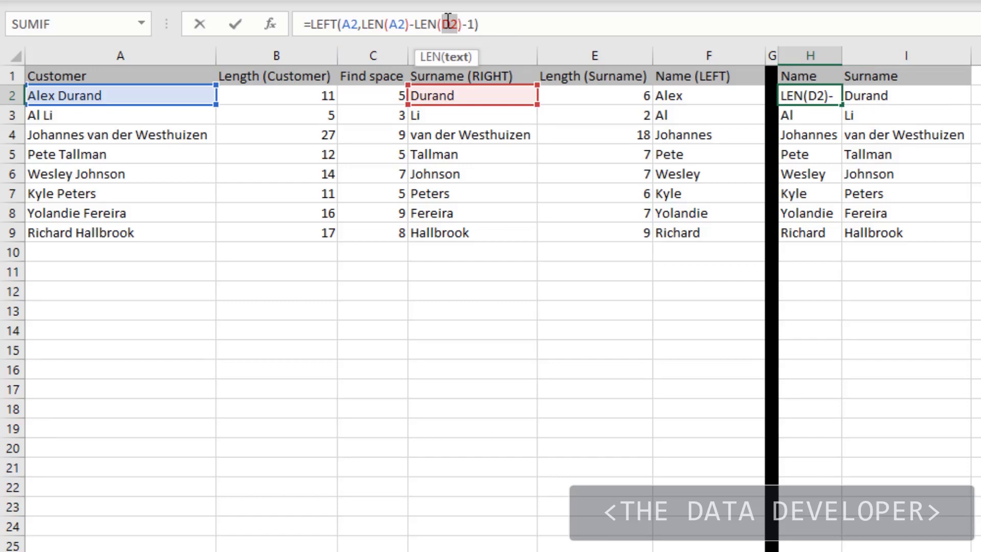
key("ctrl+v")
key("Return")
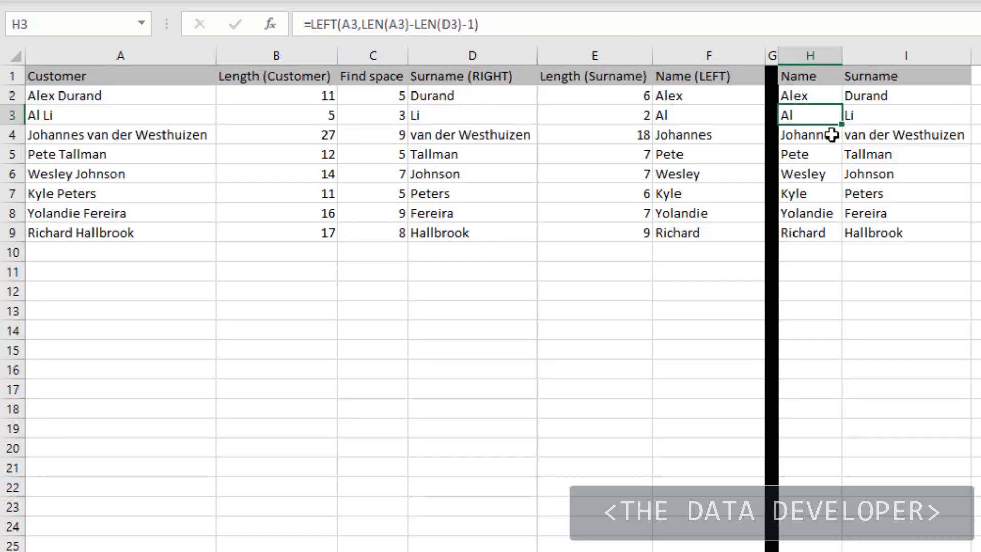
- Fill H2's combined LEFT formula down the Name column and widen column H slightly
left_click(837, 97)
double_click(841, 104)
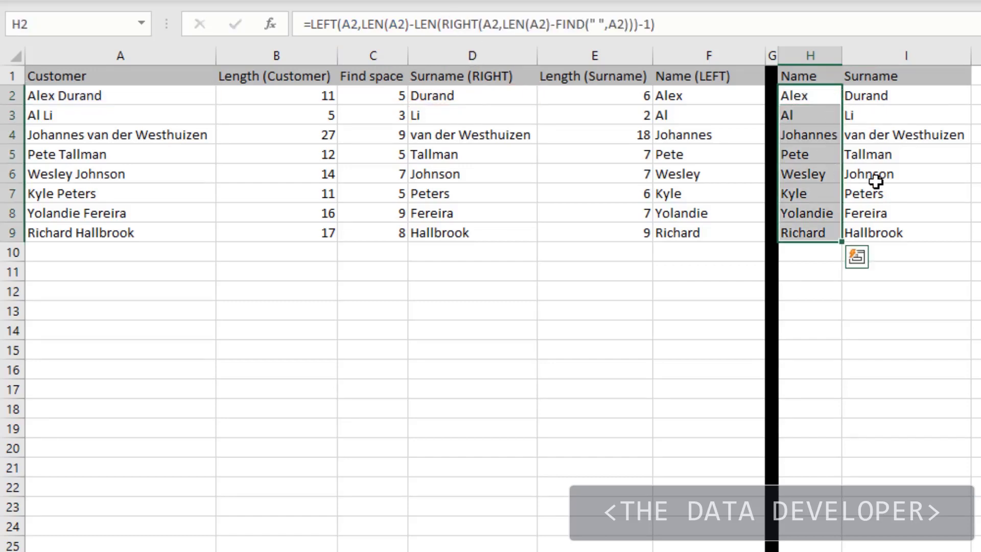
left_click(931, 171)
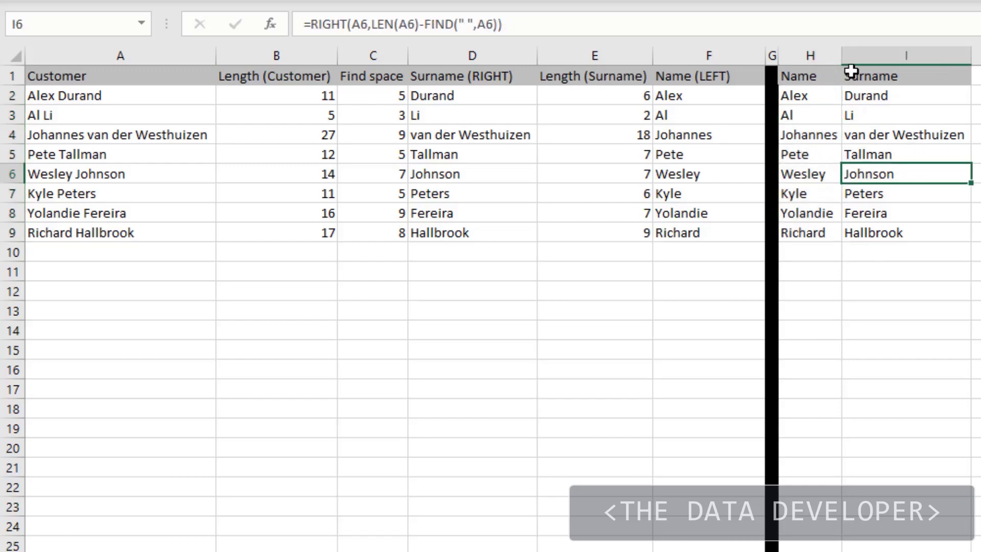
left_click_drag(843, 54, 853, 55)
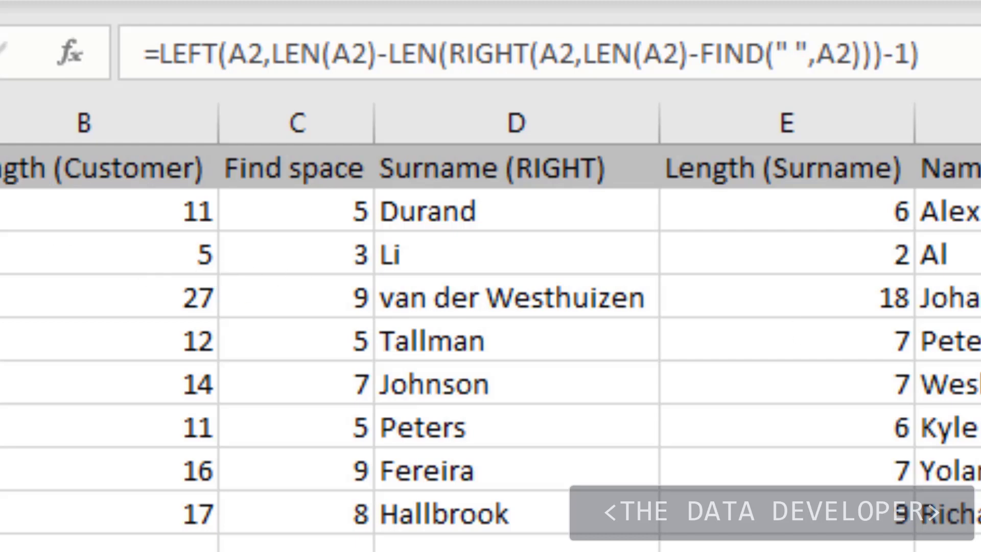
- Review the Street Number, Street and Town columns and autofit the width of the Street Number column
key("Down")
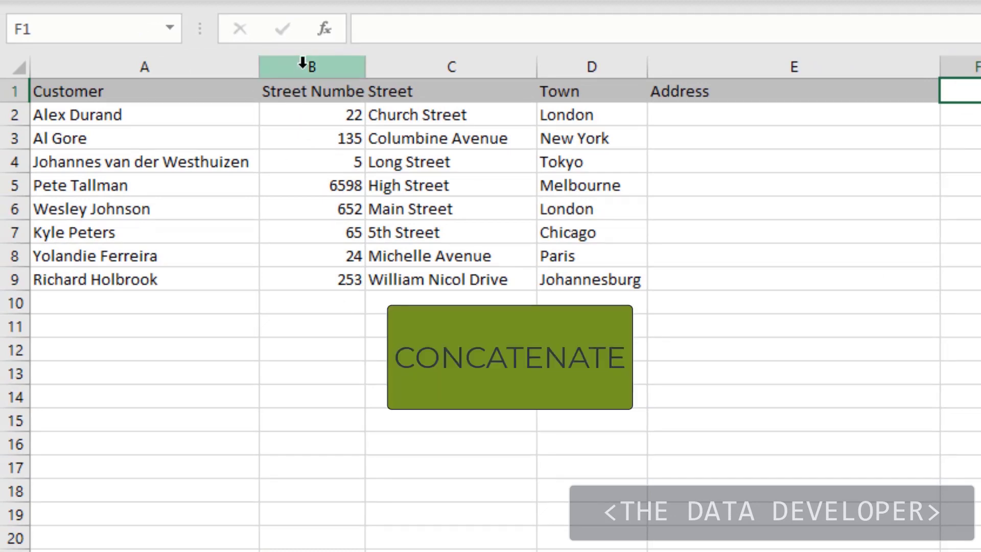
left_click_drag(303, 63, 593, 76)
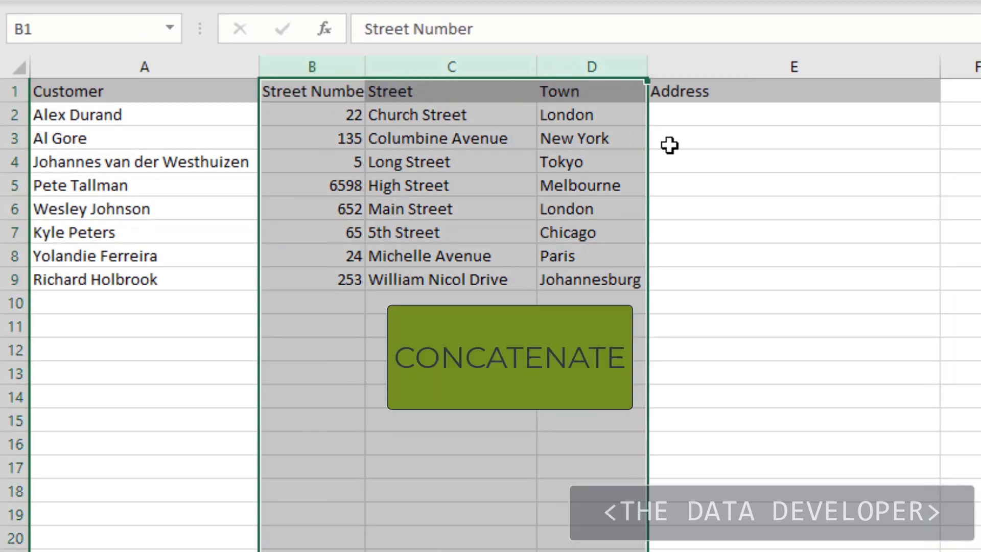
left_click(670, 145)
left_click(309, 114)
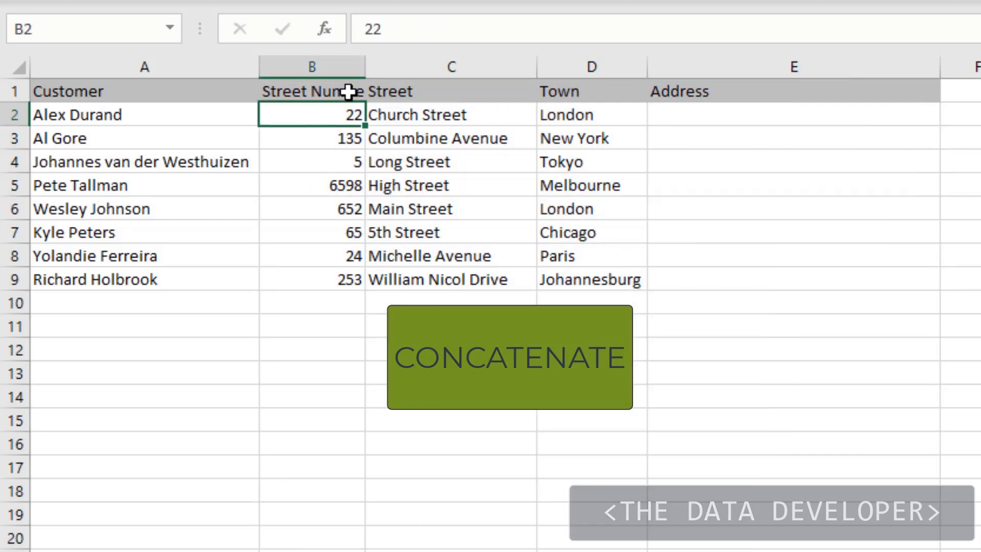
double_click(365, 56)
left_click(450, 113)
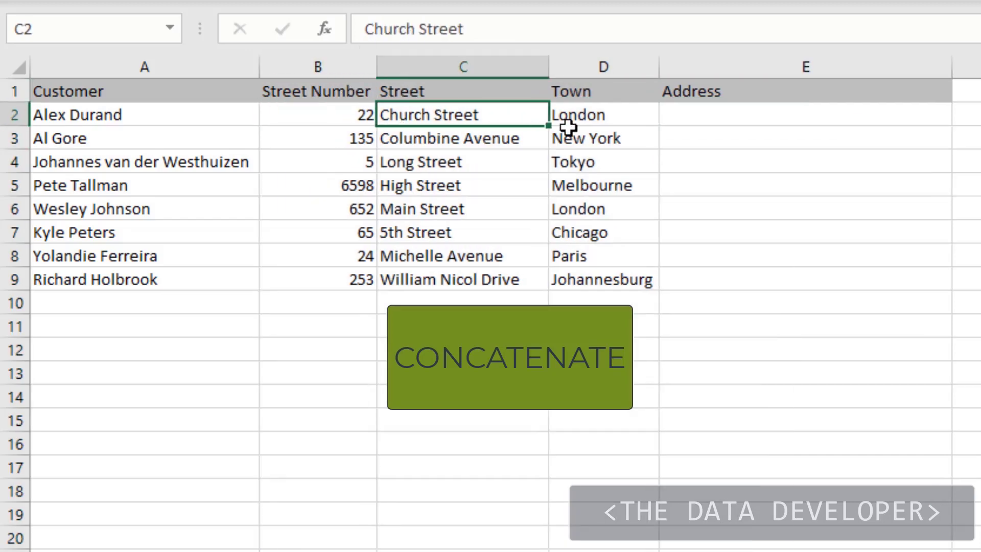
left_click(585, 116)
left_click(681, 110)
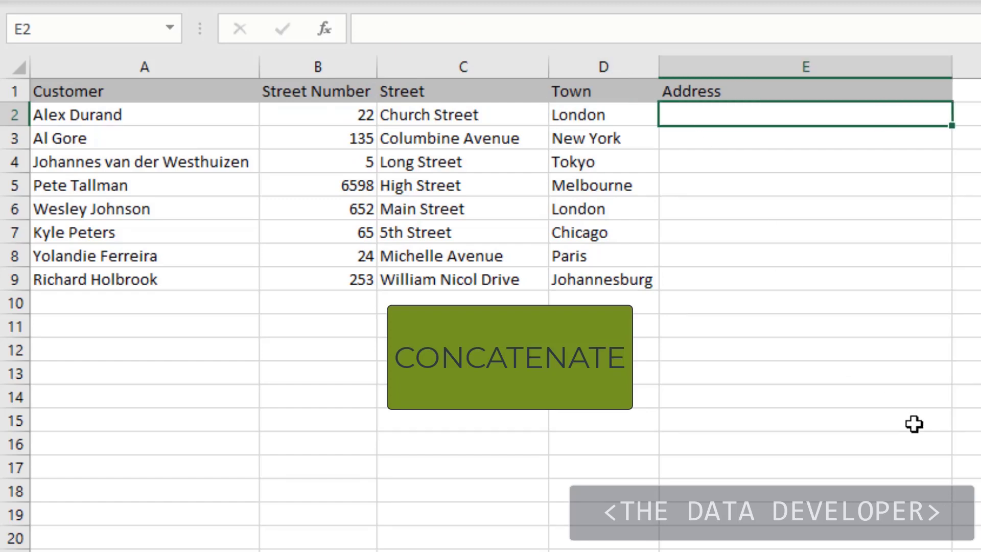
type("=conc")
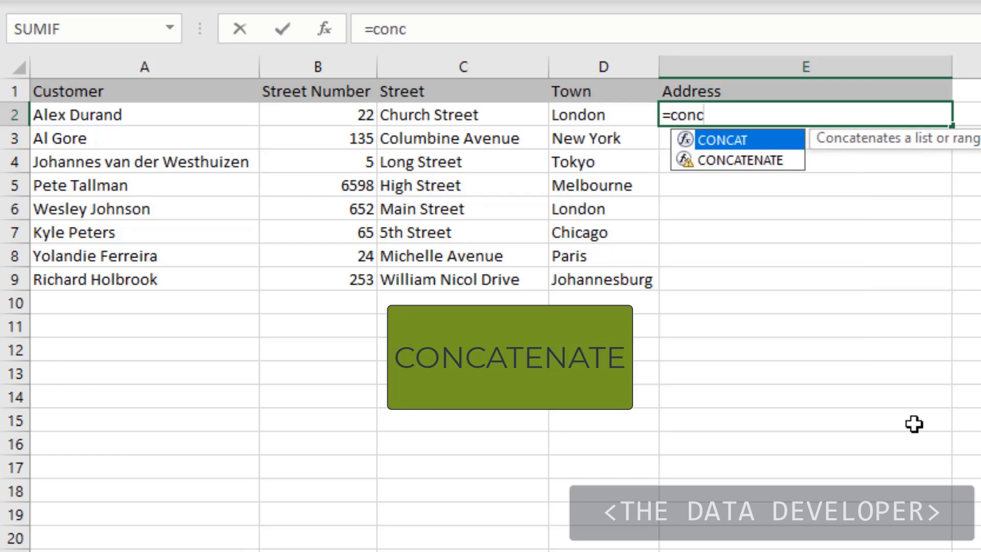
key("Down")
key("Tab")
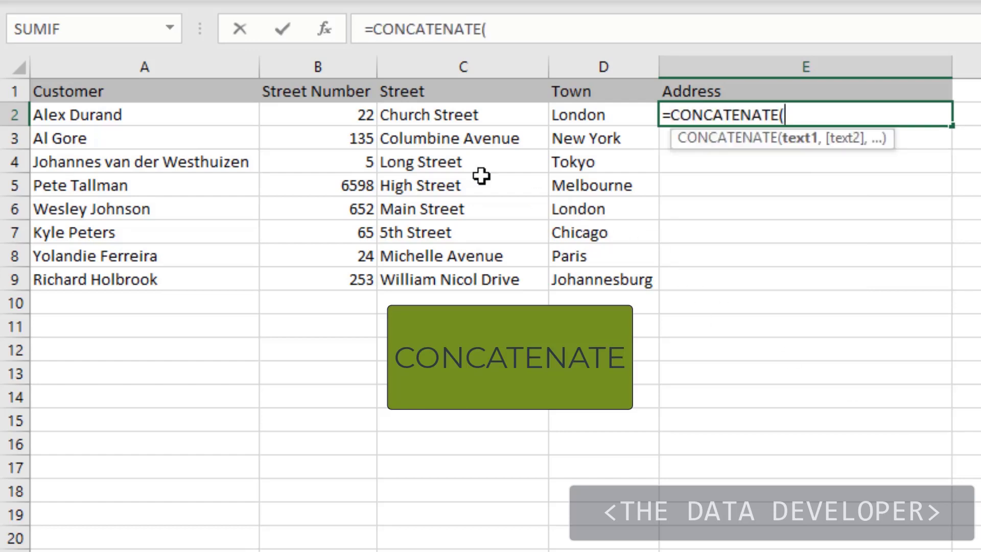
left_click(329, 115)
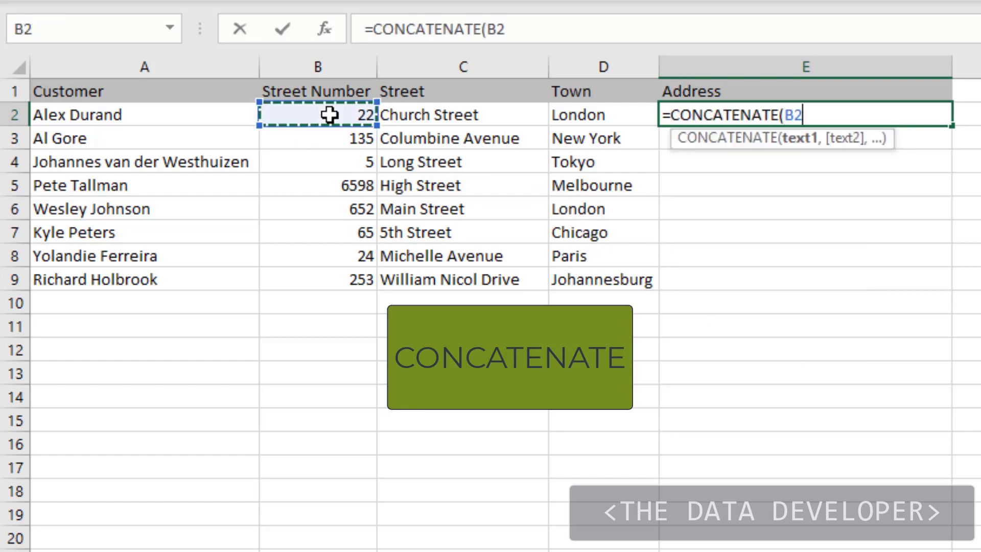
type(",")
left_click(406, 115)
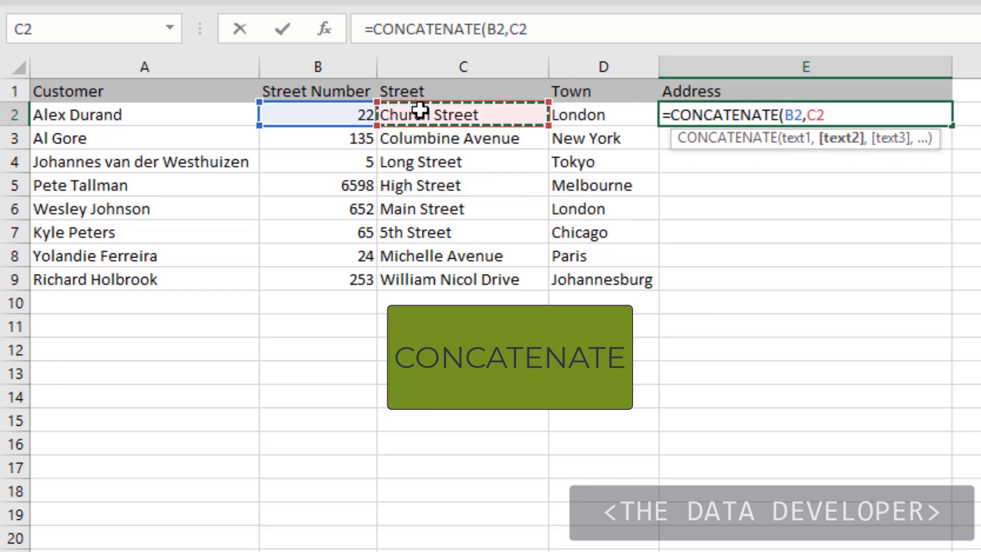
left_click(579, 108)
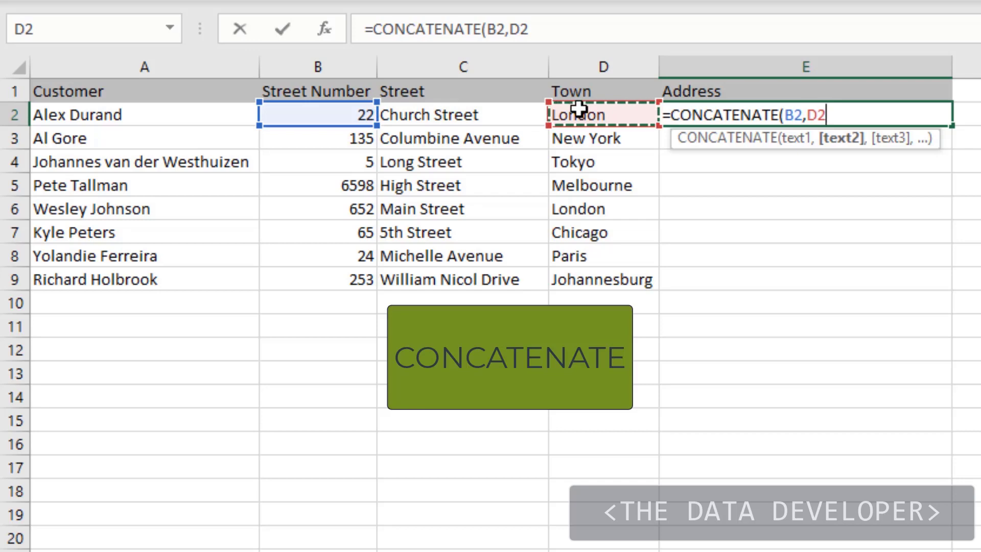
key("Escape")
left_click(731, 210)
- Enter the formula =CONCATENATE(B2,C2,D2) in E2 to join the street number, street and town
left_click(735, 117)
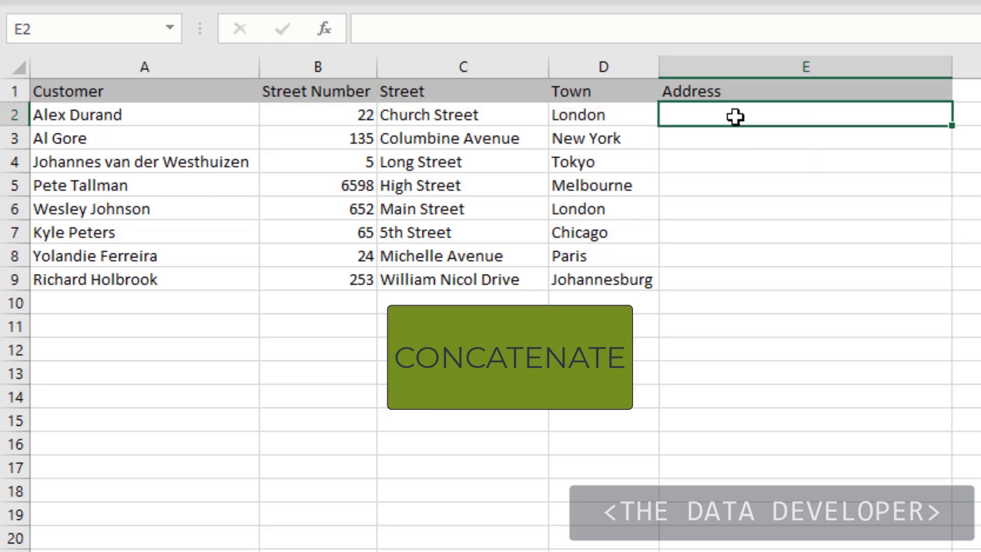
type("=con")
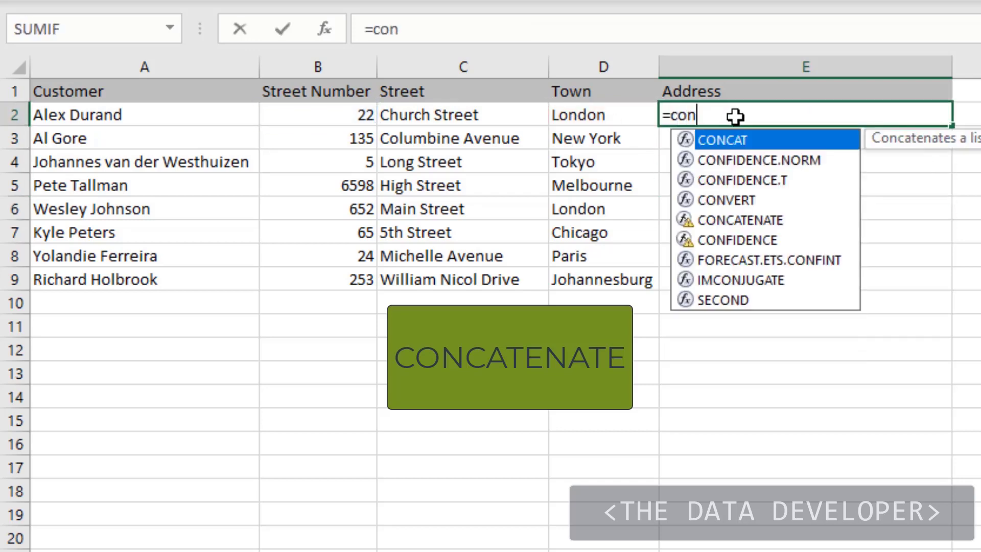
type("c")
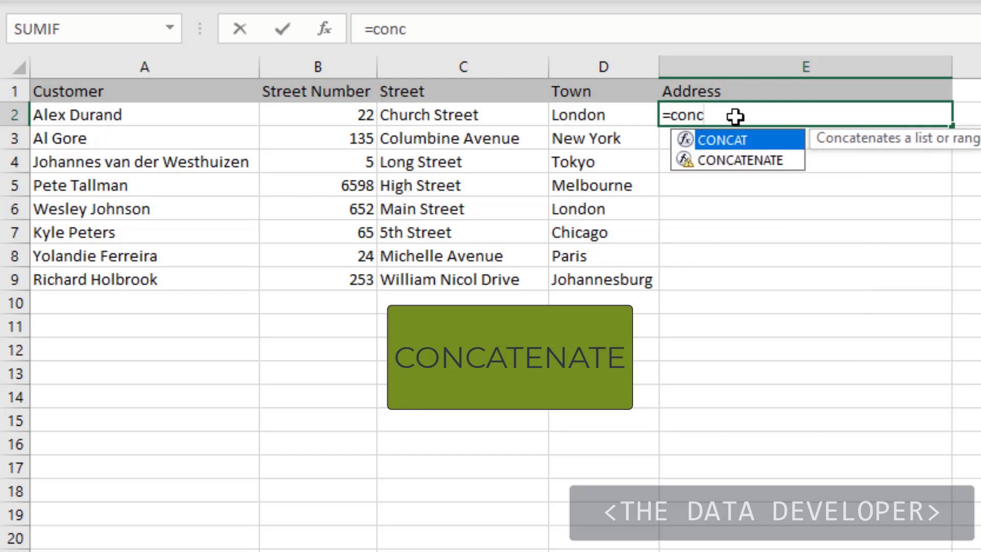
key("Down")
key("Tab")
left_click(340, 115)
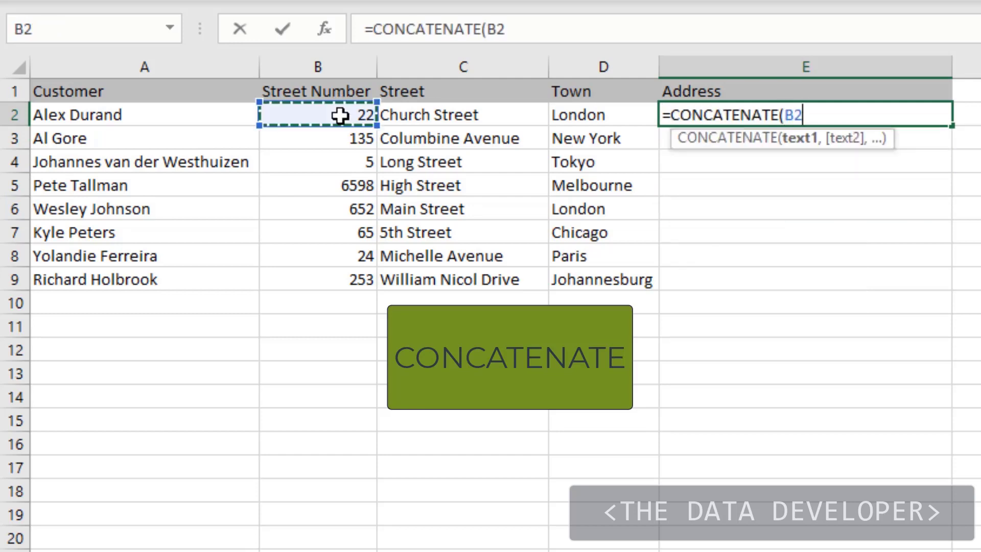
type(",")
left_click(435, 112)
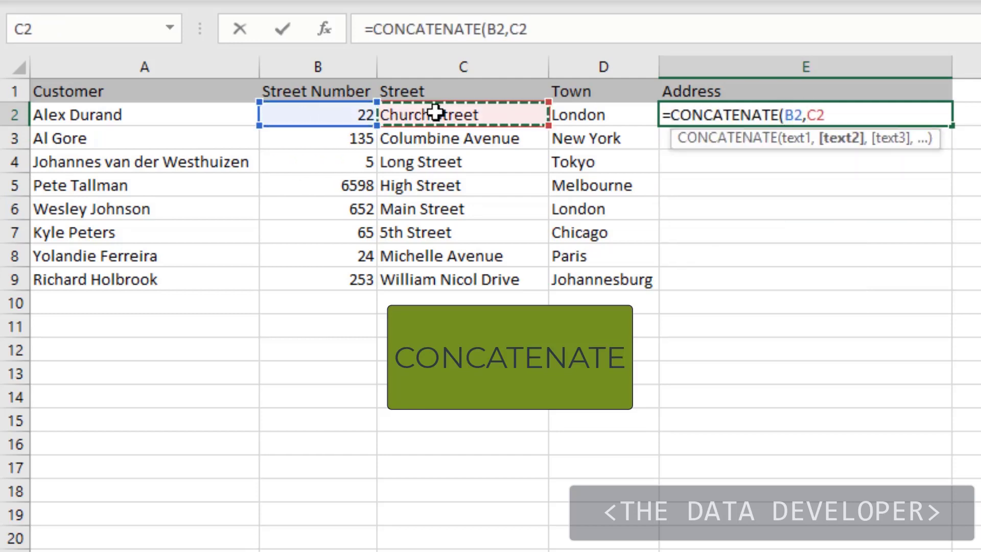
type(",")
left_click(580, 113)
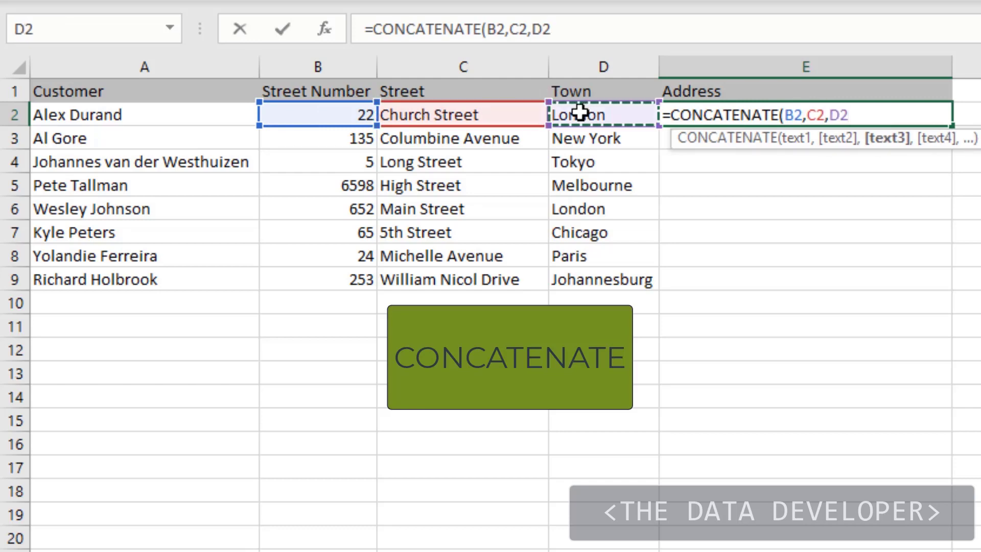
type(")")
key("Return")
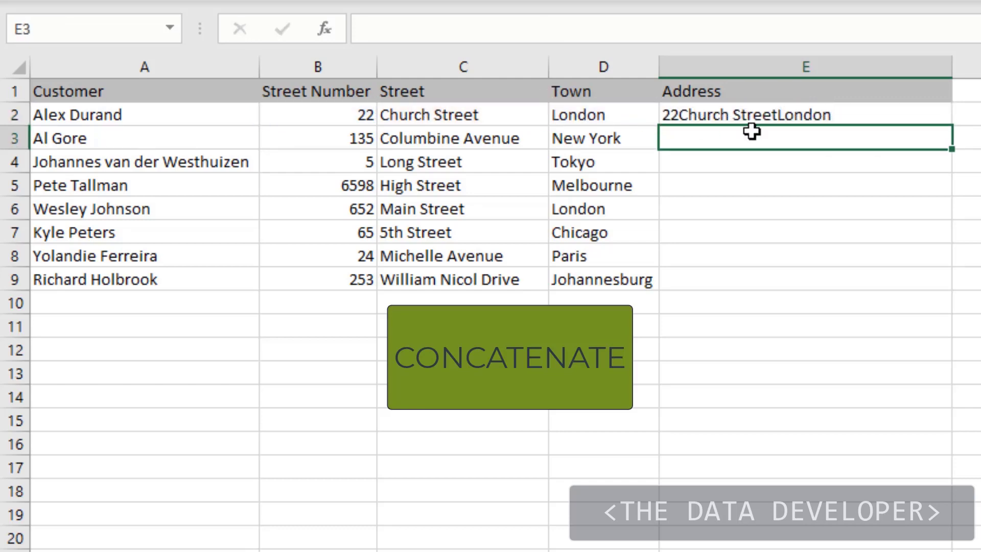
- Insert a quoted space, " ", as an extra argument between B2 and C2 in E2's CONCATENATE formula
left_click(784, 116)
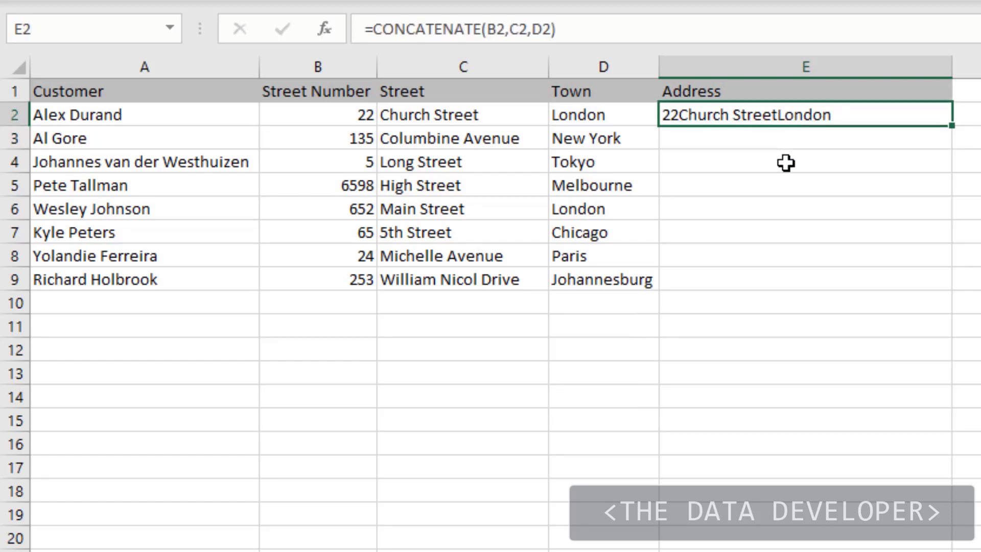
left_click(511, 28)
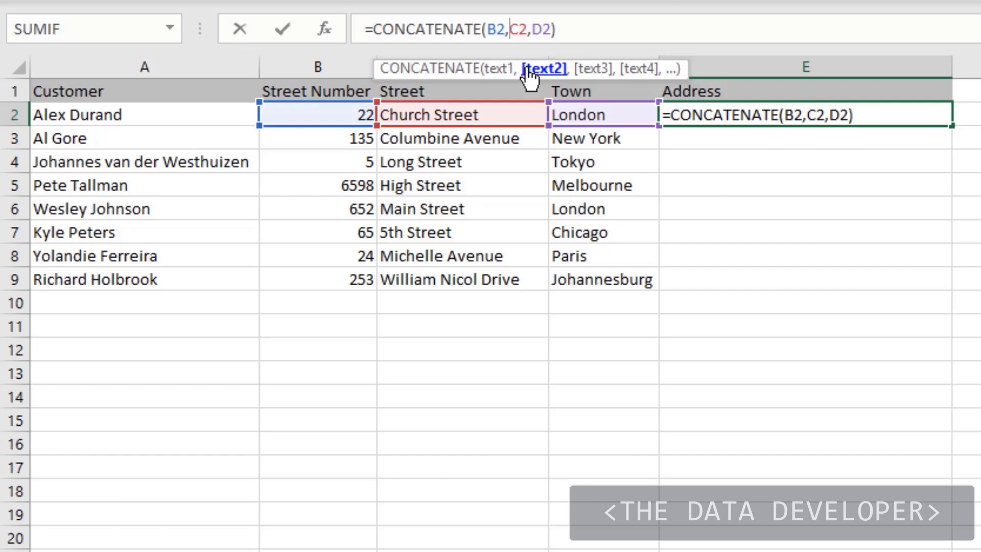
type("\"")
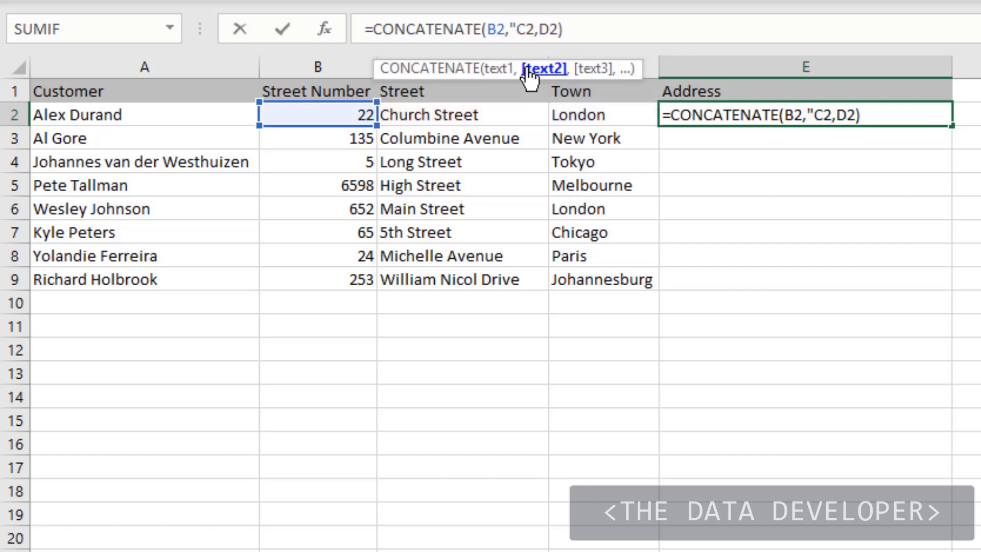
type(" \"")
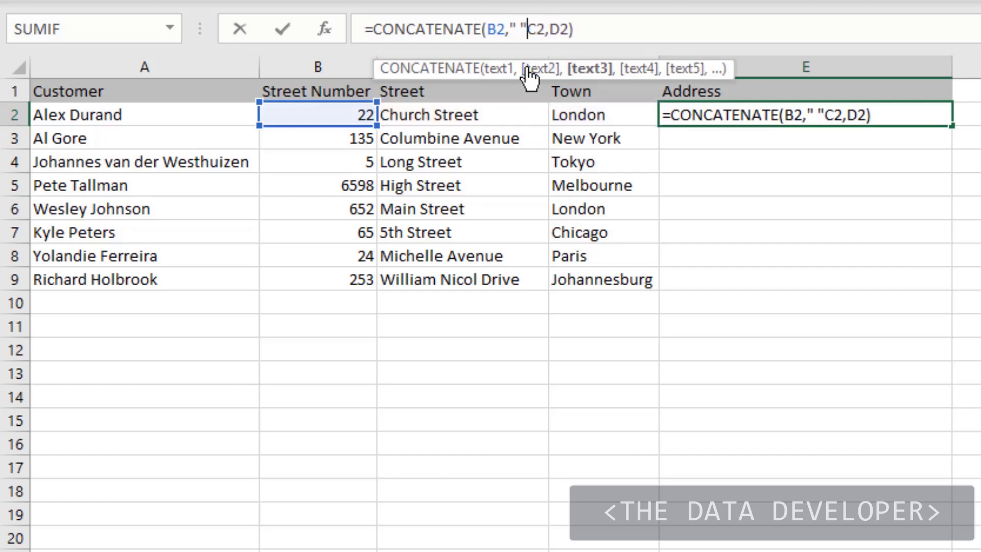
type(",")
key("Return")
key("Up")
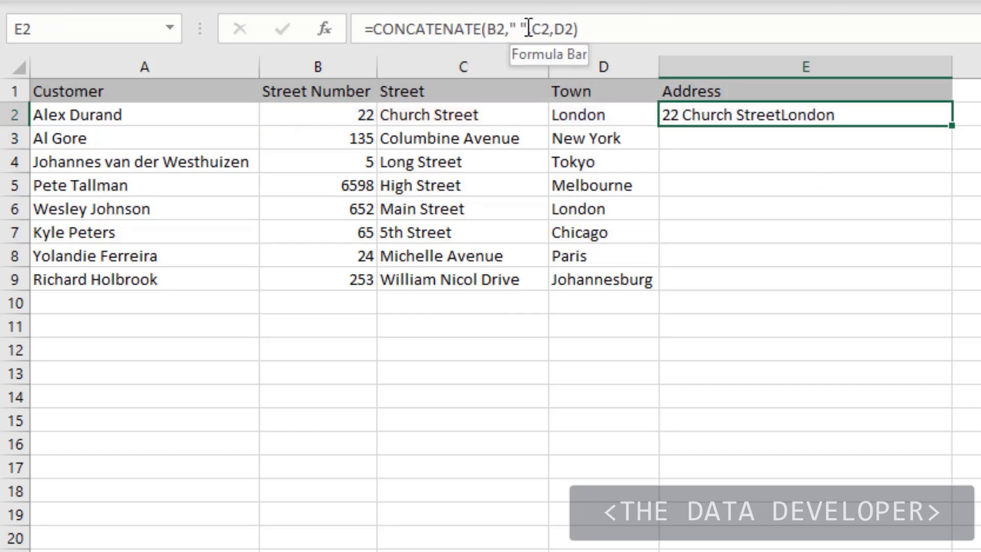
- Insert a quoted space, " ", between C2 and D2 in E2's formula and fill it down the Address column
left_click_drag(528, 28, 507, 29)
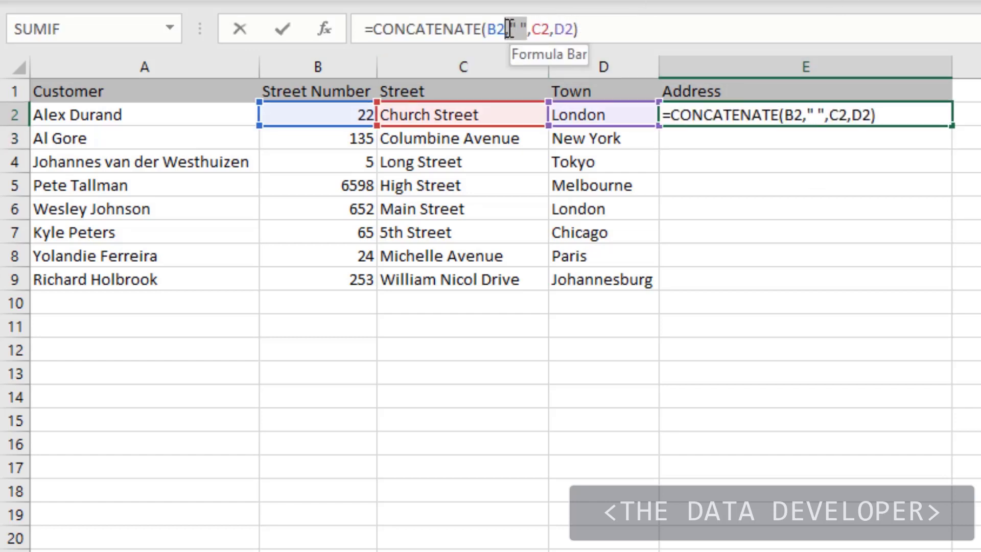
left_click(542, 29)
key("Right")
type(",\" \"")
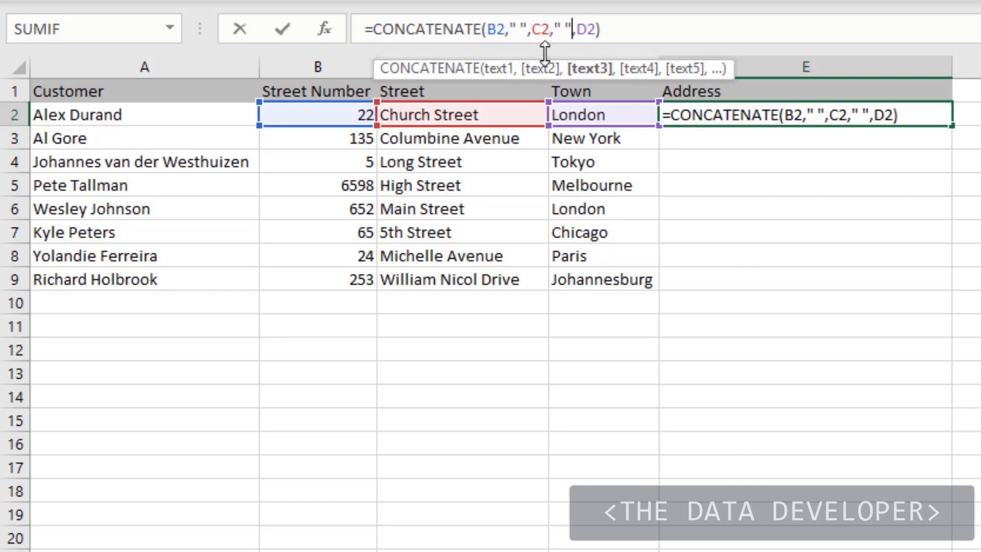
key("Return")
left_click(911, 115)
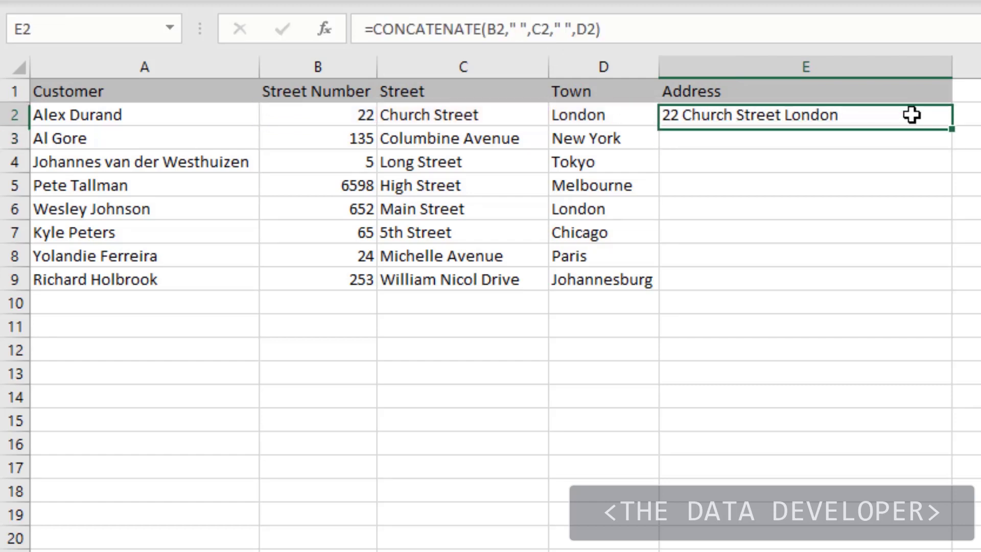
double_click(953, 126)
left_click(974, 147)
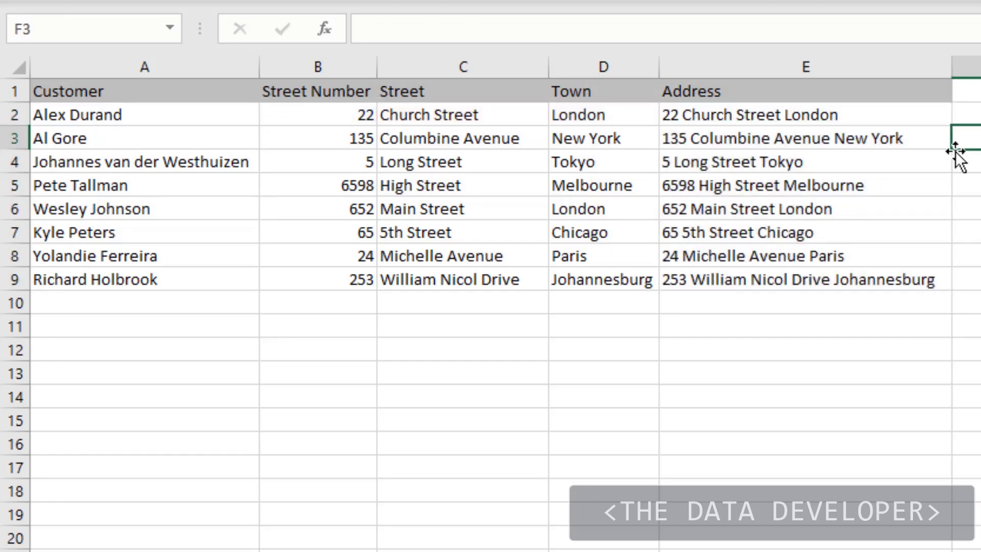
- Change the separator between C2 and D2 in E2's formula to ", " and refill the Address column
left_click(844, 114)
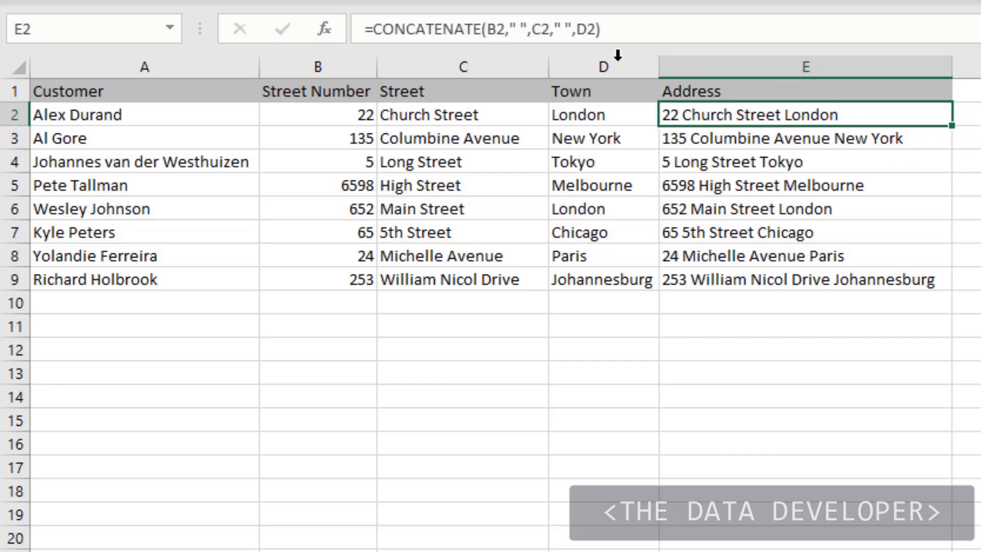
left_click(563, 29)
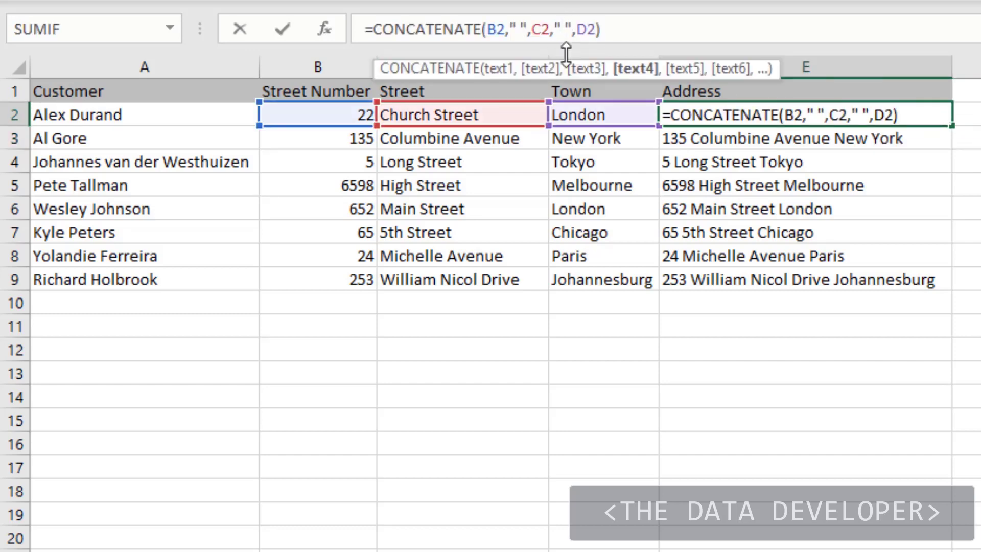
type(",")
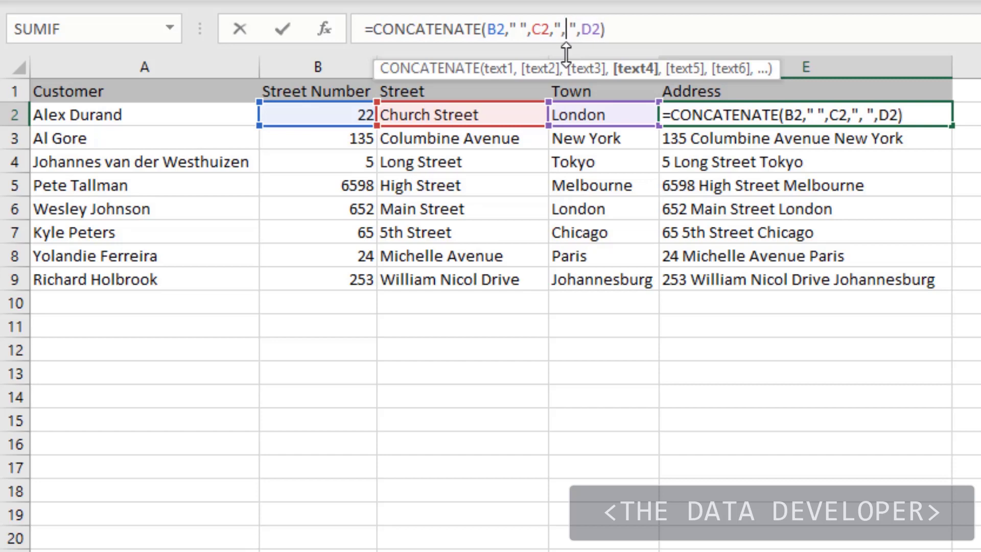
key("ctrl+Return")
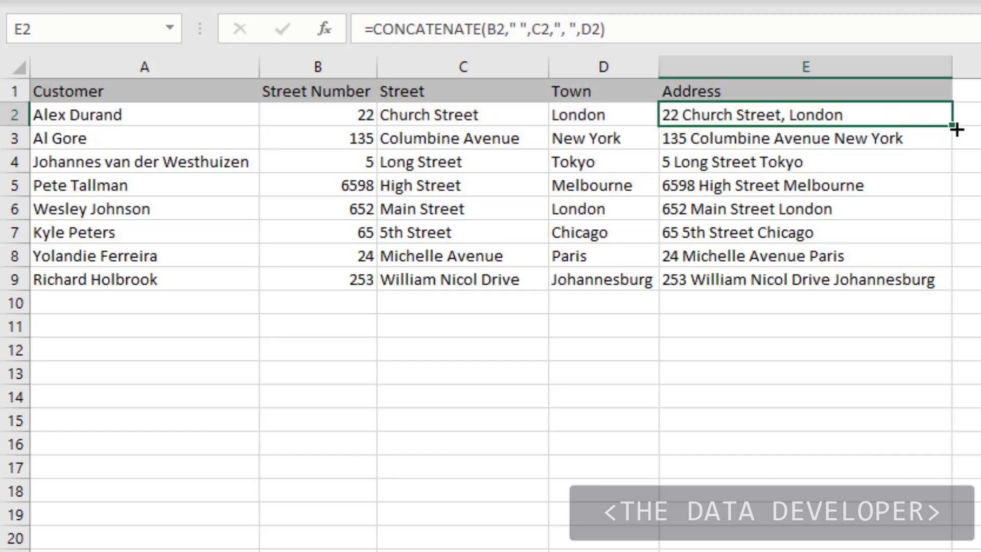
double_click(956, 129)
left_click(965, 137)
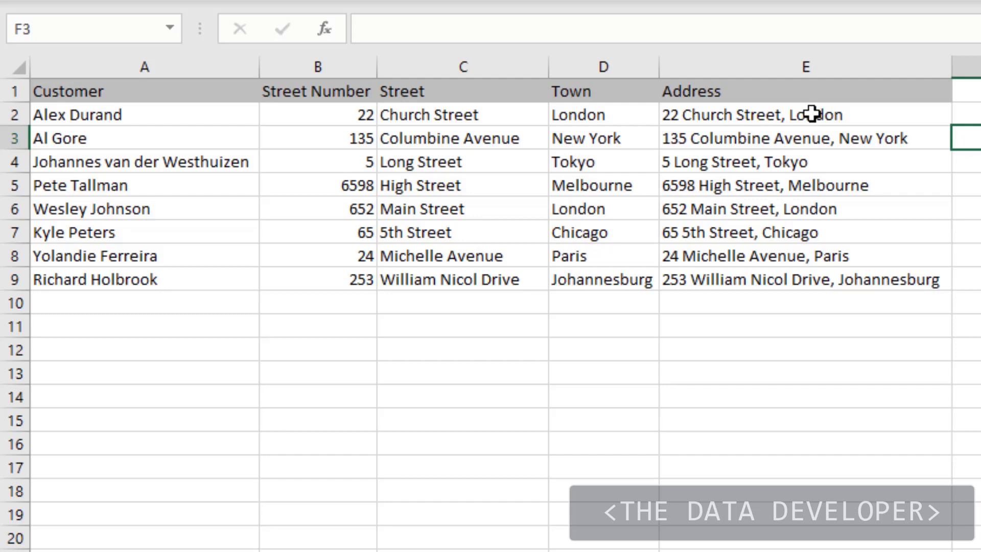
- Clear the CONCATENATE formulas from E2:E9 in the Address column
left_click_drag(811, 114, 792, 276)
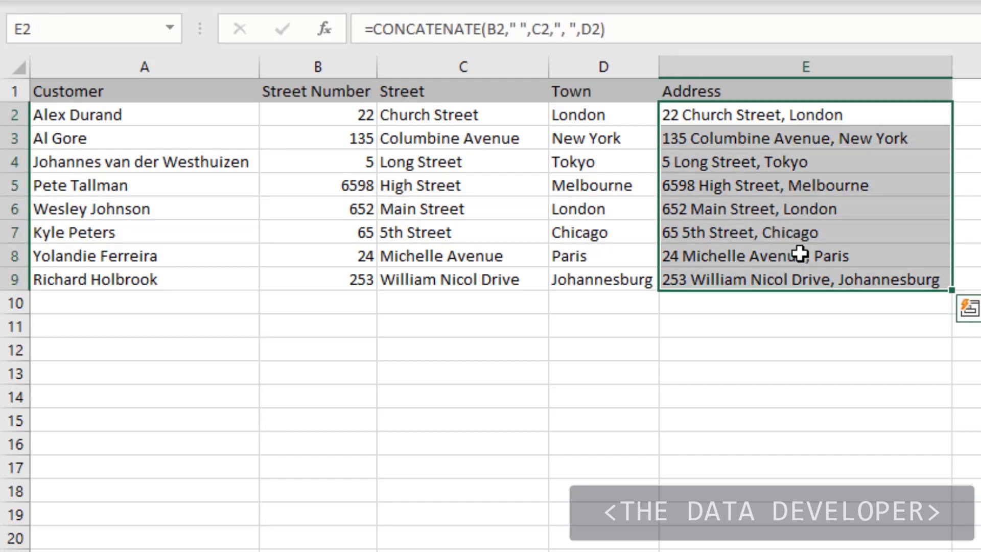
key("Delete")
left_click(704, 137)
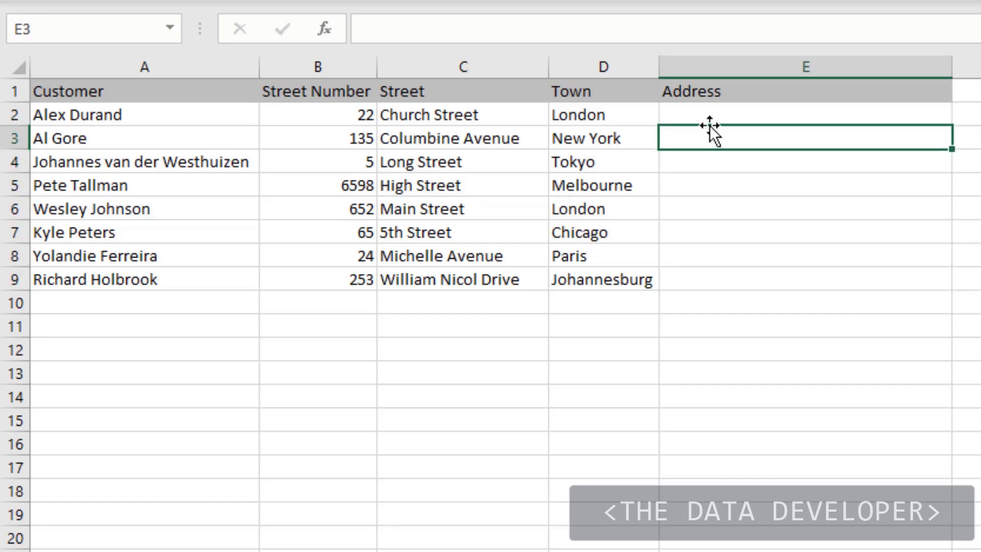
- Enter the formula =B2& " " &C2& " "&D2 in E2 to join street number, street and town with ampersands
left_click(710, 114)
type("=")
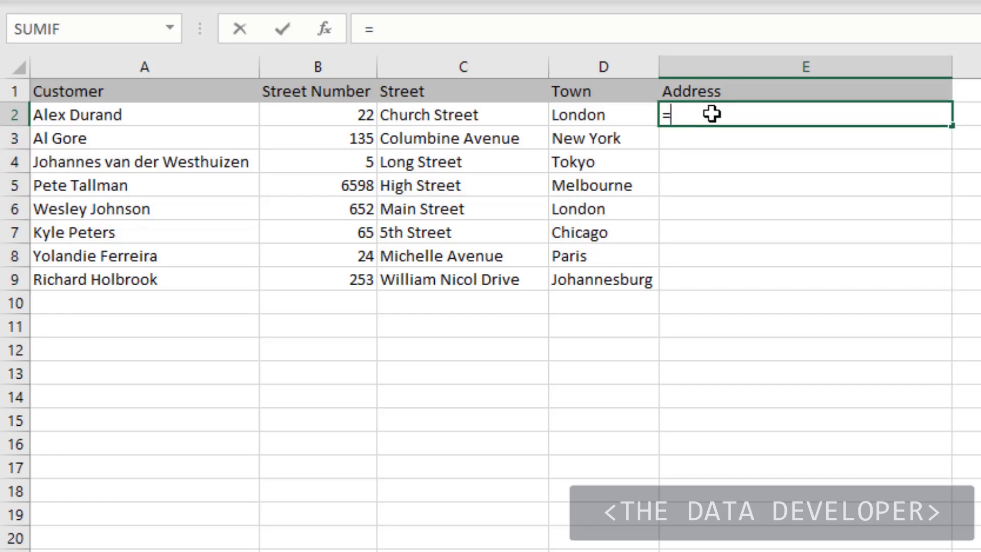
left_click(333, 118)
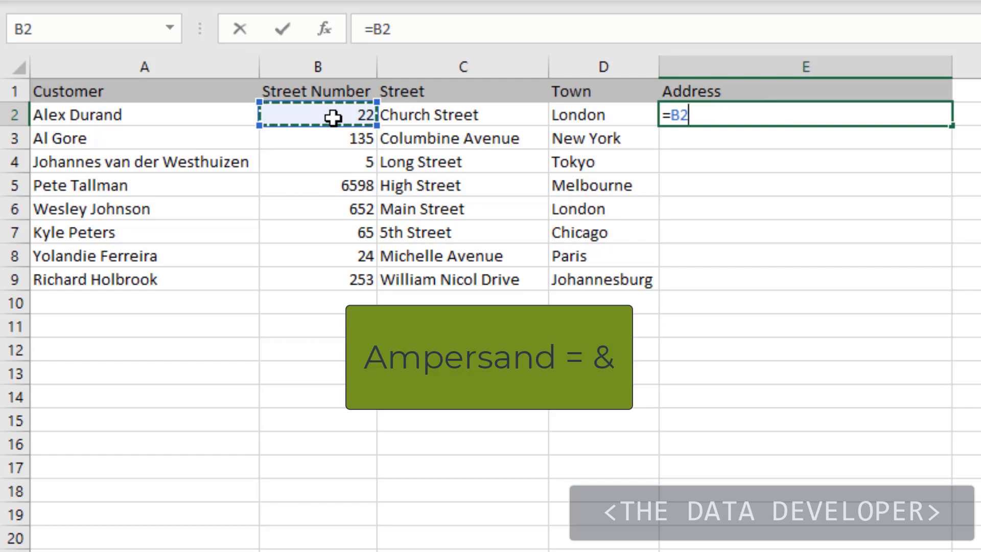
type("&")
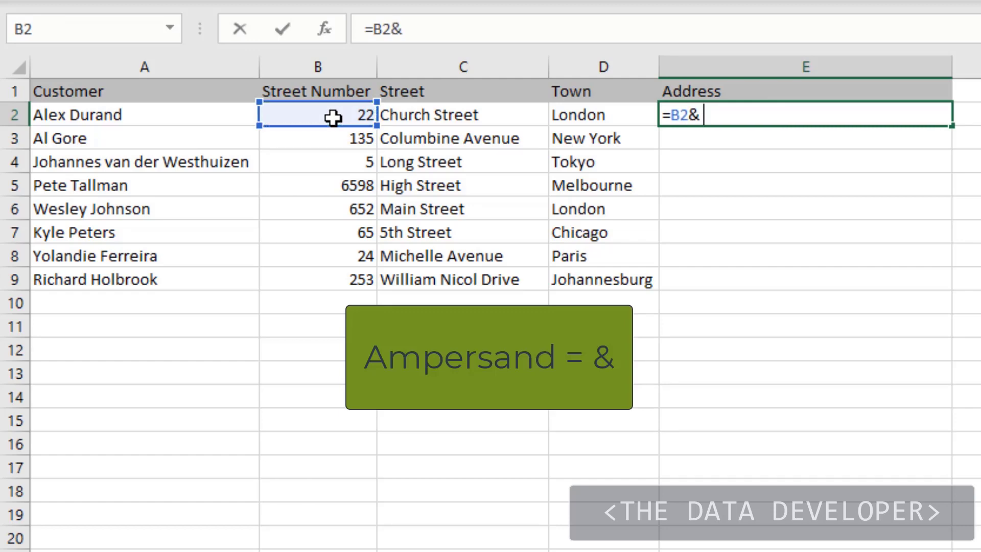
type(" \" \" &")
left_click(450, 116)
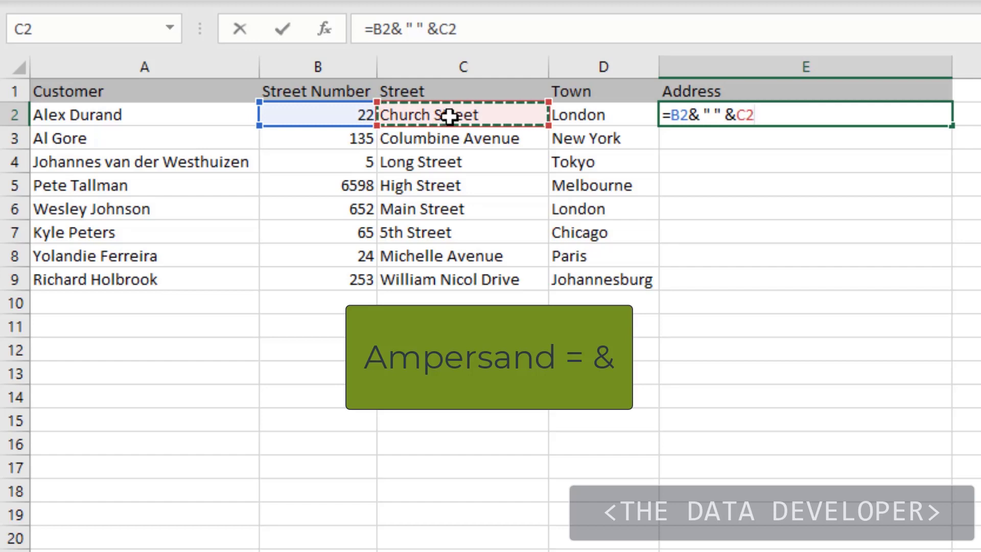
type("&")
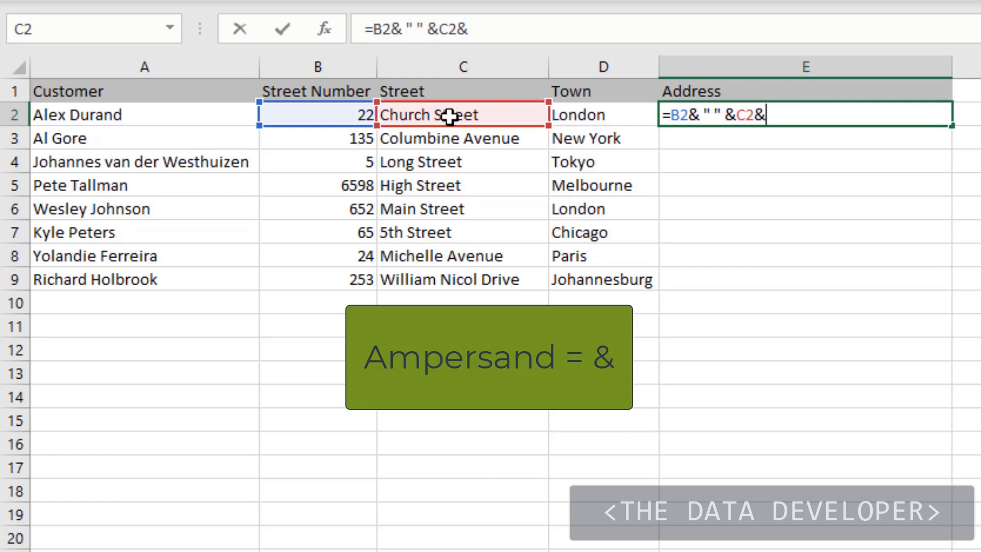
type(" \" \"&")
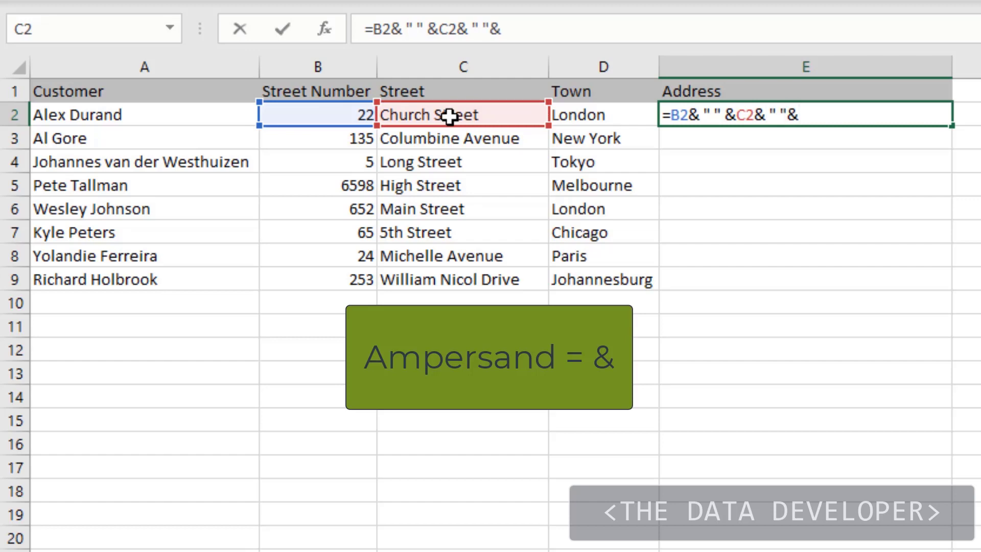
left_click(596, 114)
key("Return")
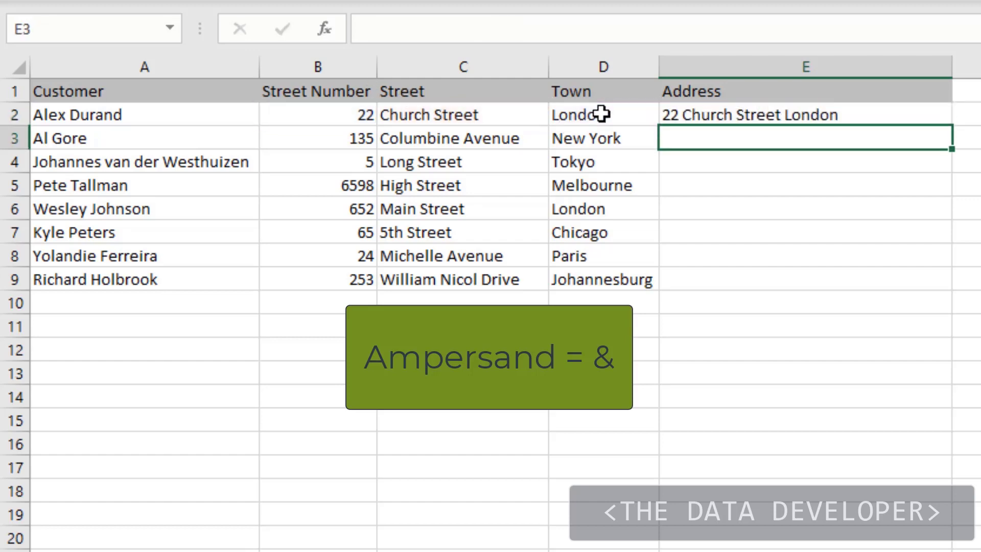
- Add spaces around the ampersands in E2's formula so it reads =B2 & " " & C2 & " "& D2
key("Up")
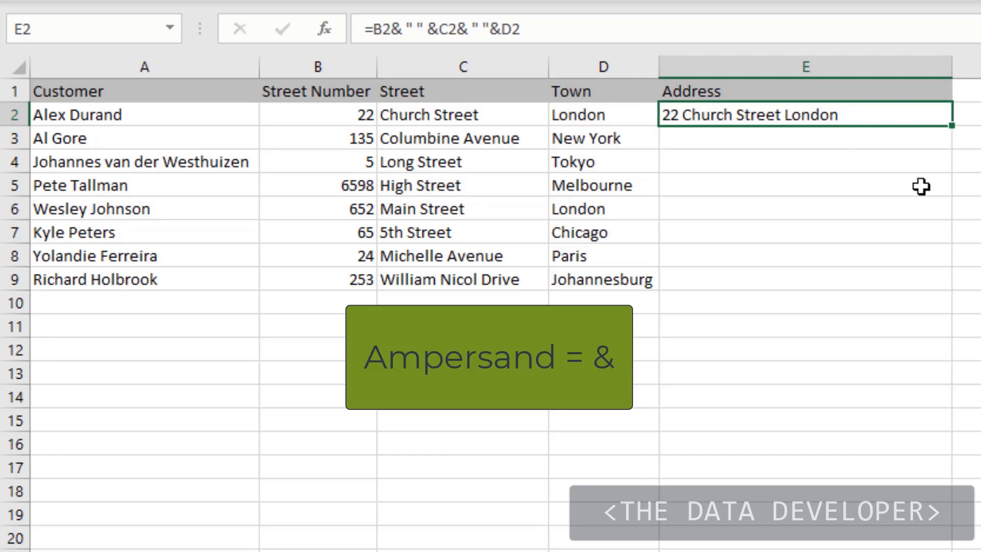
left_click(395, 30)
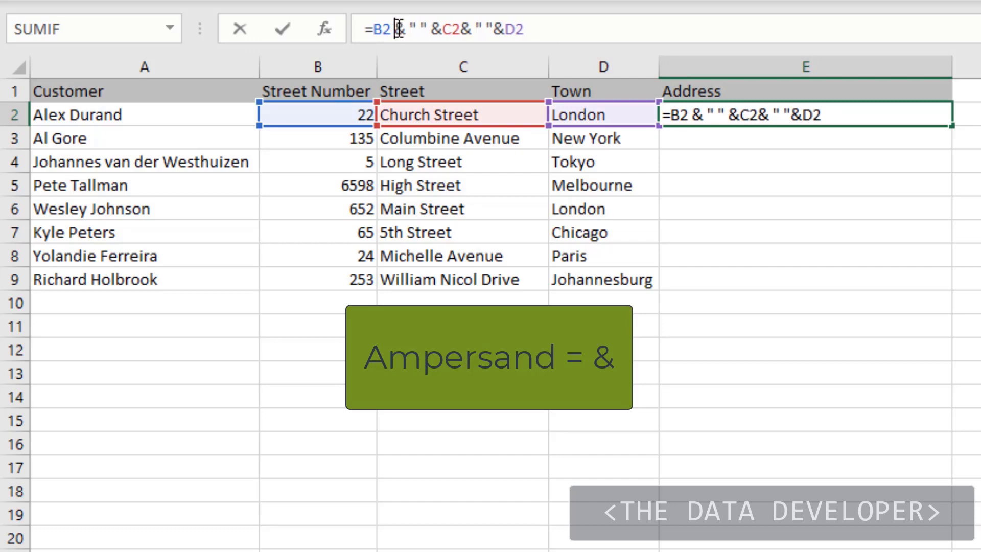
left_click(443, 28)
left_click(465, 28)
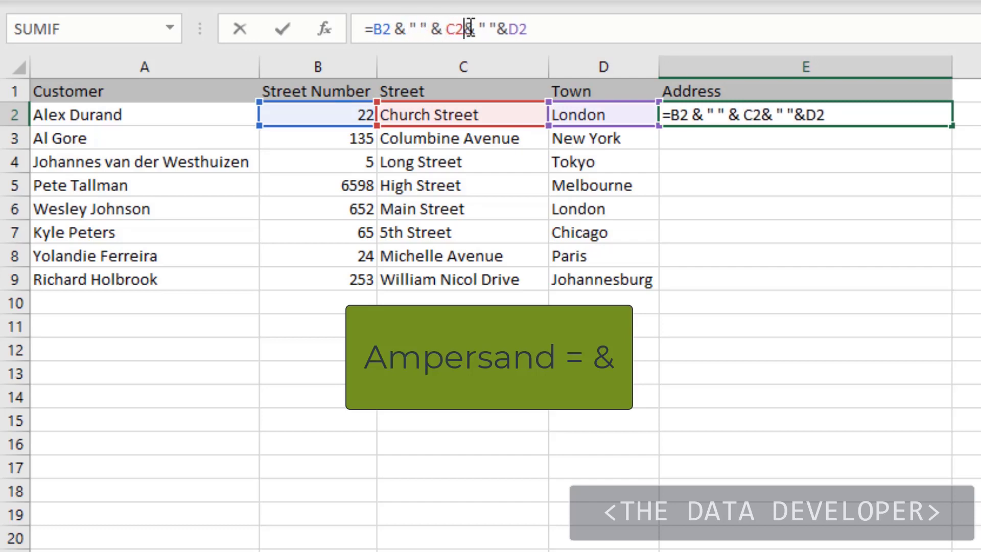
left_click(515, 29)
key("Return")
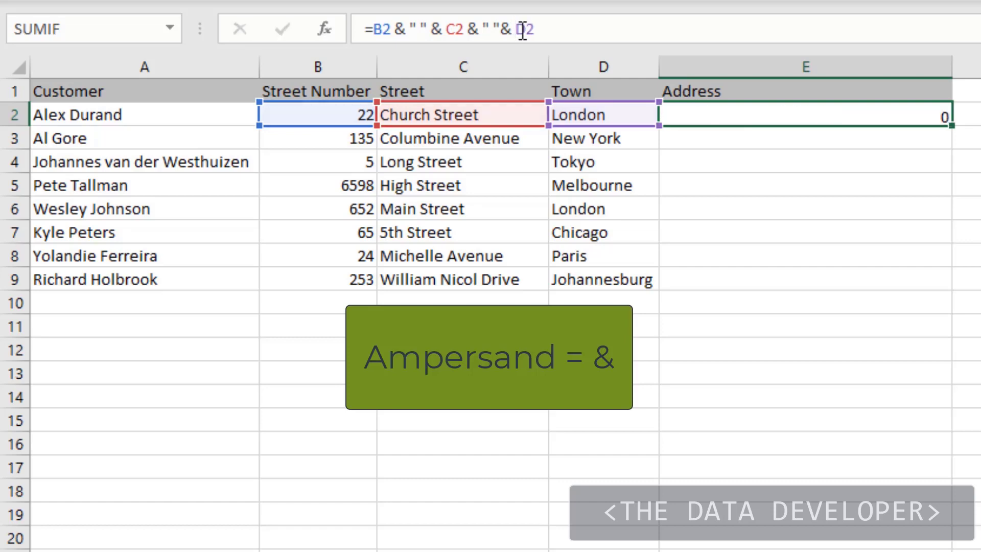
- Fill E2's ampersand formula down the Address column through E9
key("Up")
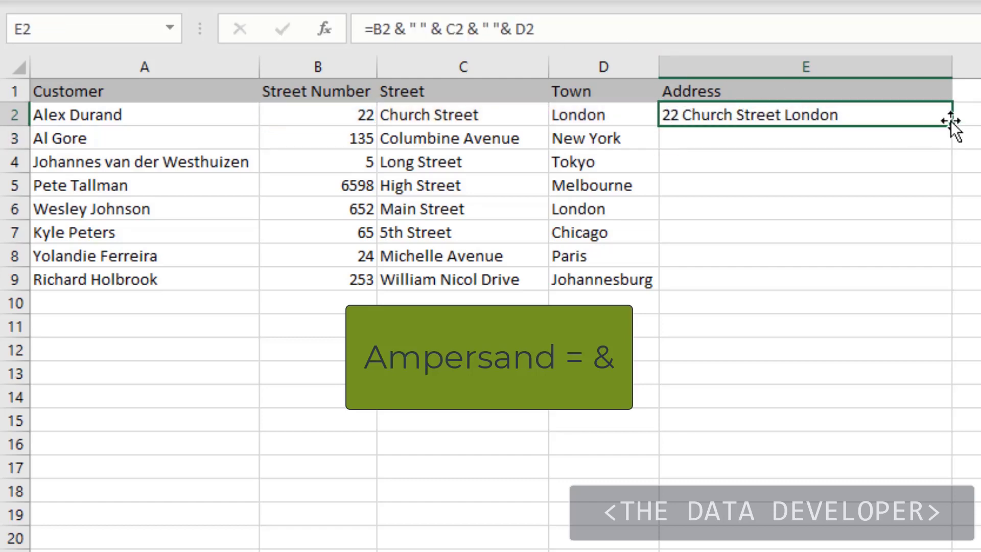
left_click(976, 115)
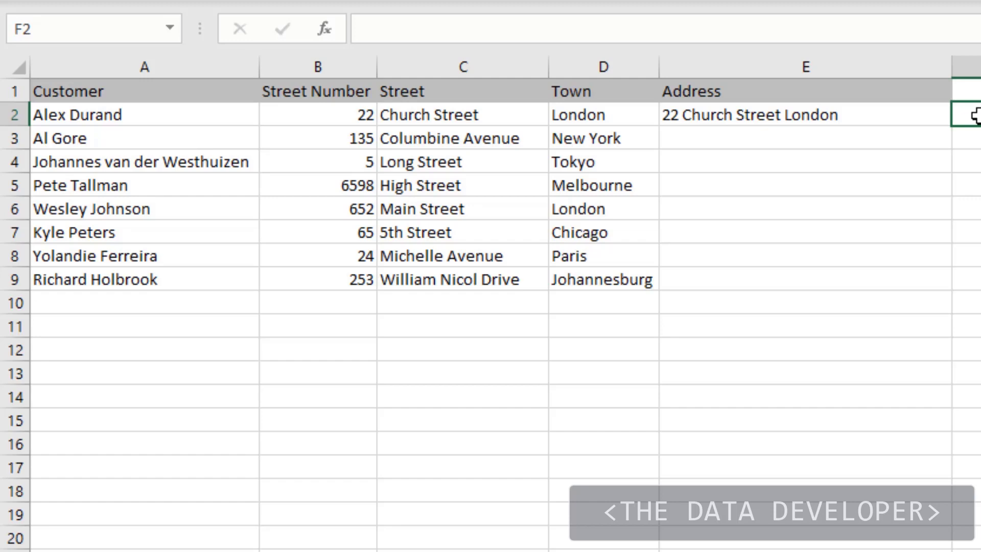
left_click(900, 117)
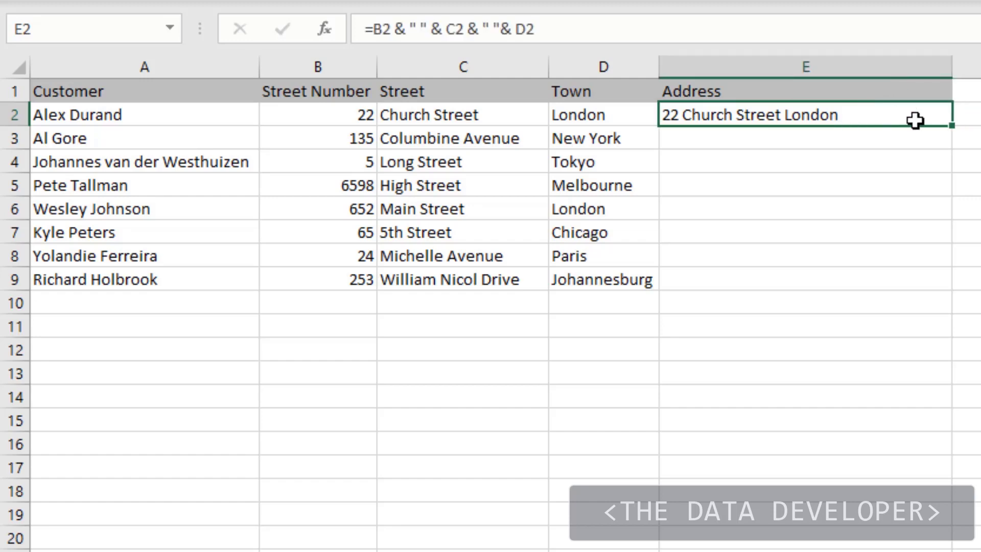
double_click(953, 126)
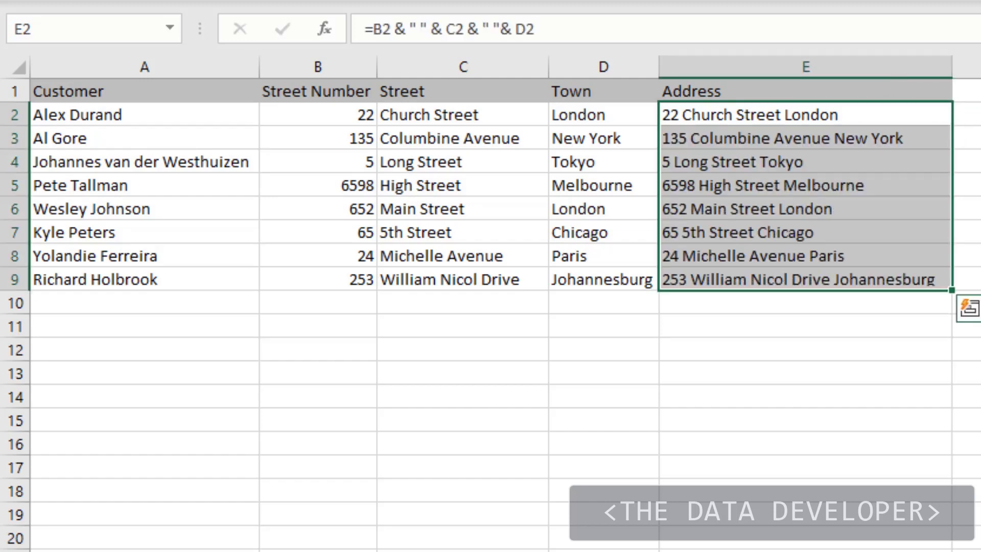
left_click(966, 138)
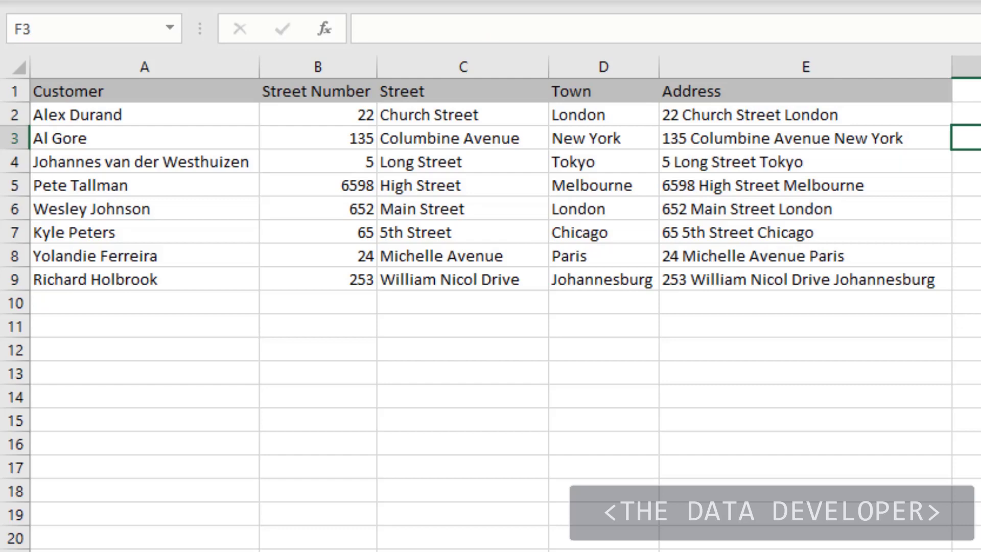